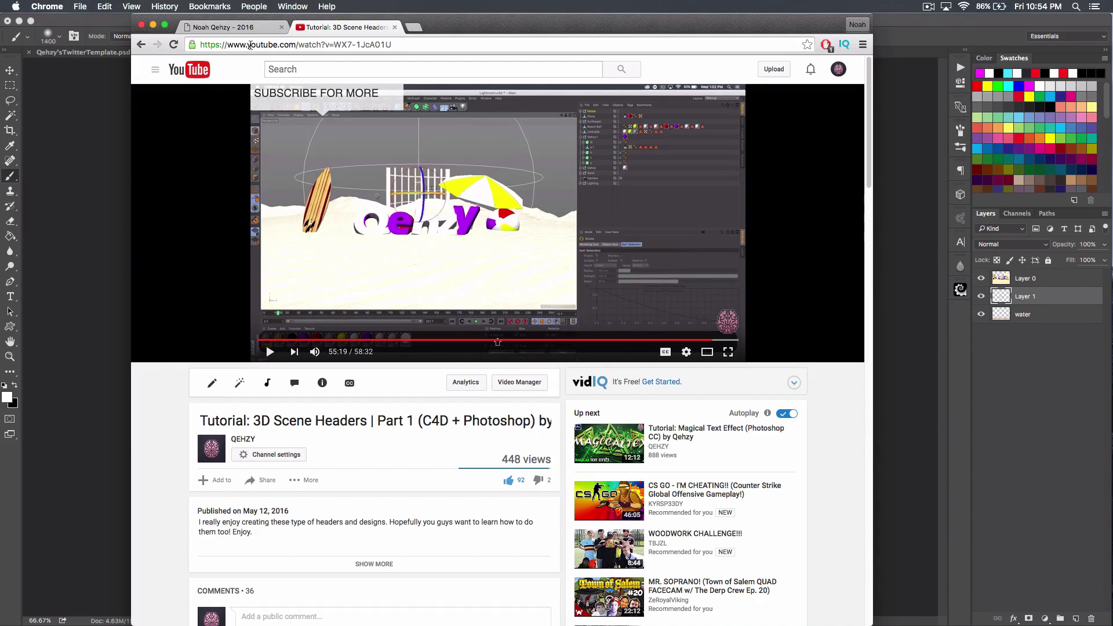
View the finished beach header on the portfolio page, move the browser aside and return to Photoshop
click(228, 27)
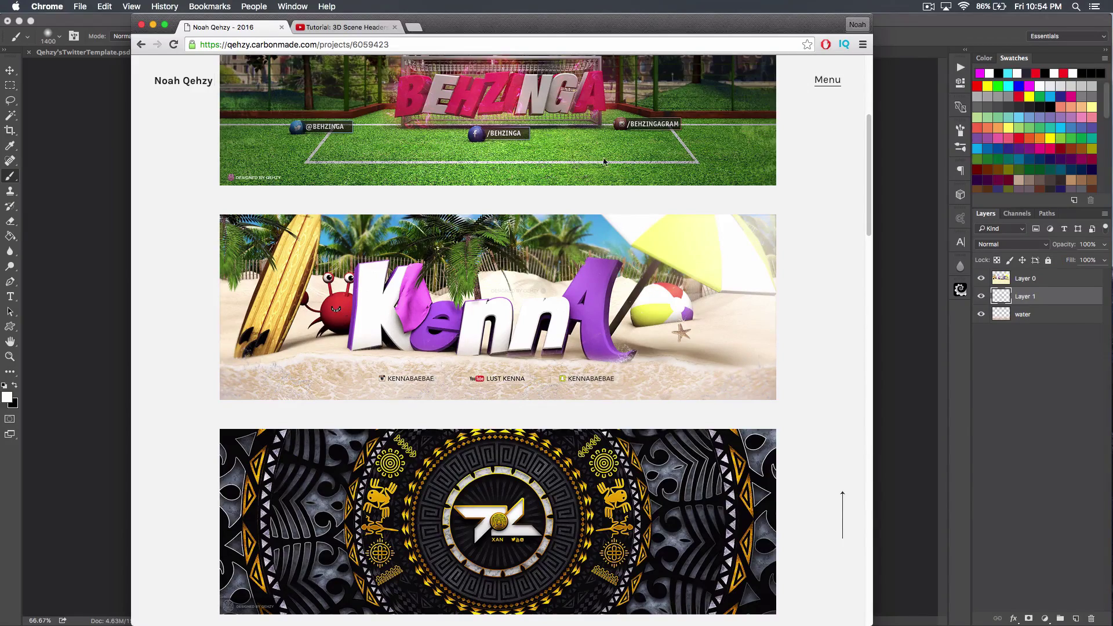
drag(528, 26, 0, 28)
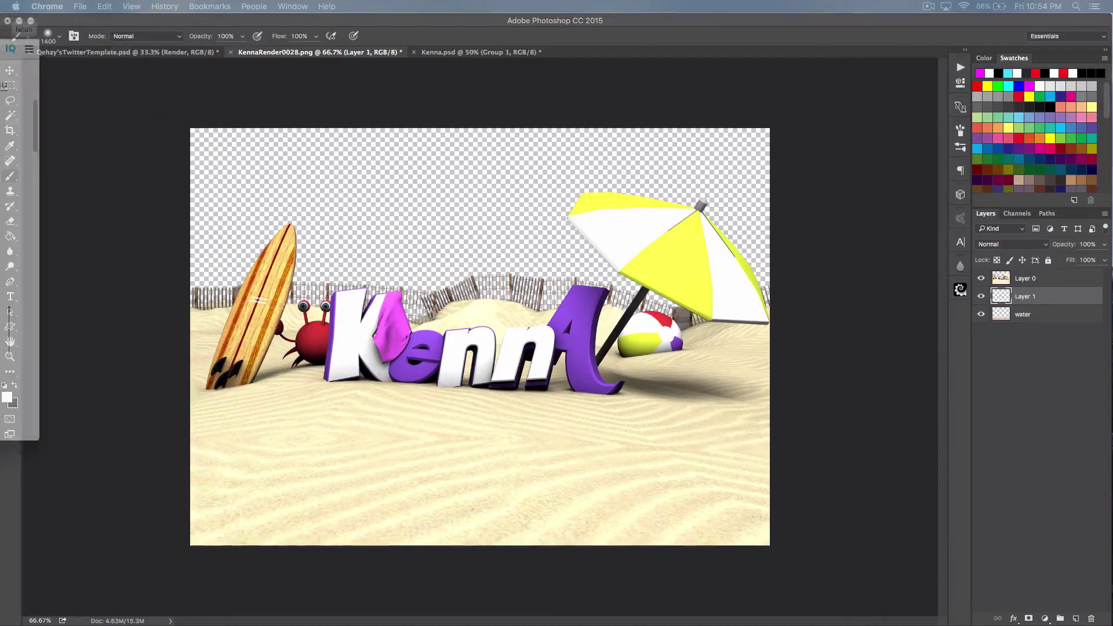
click(621, 281)
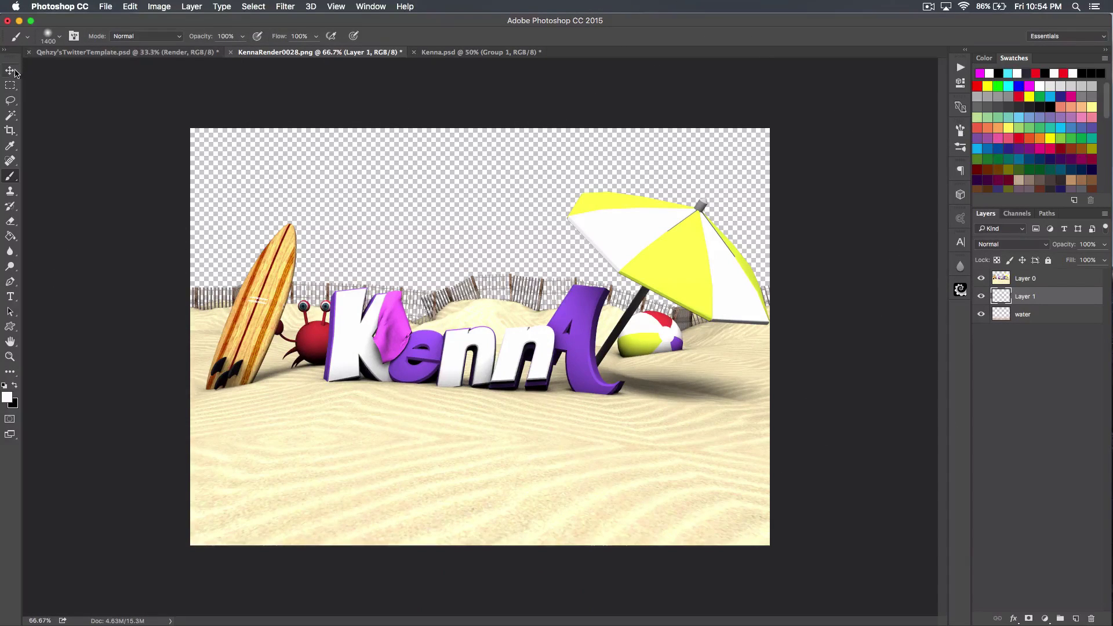
Switch to the Qehzy'sTwitterTemplate.psd document with the Move tool active and check the Render layer by toggling its visibility
key(v)
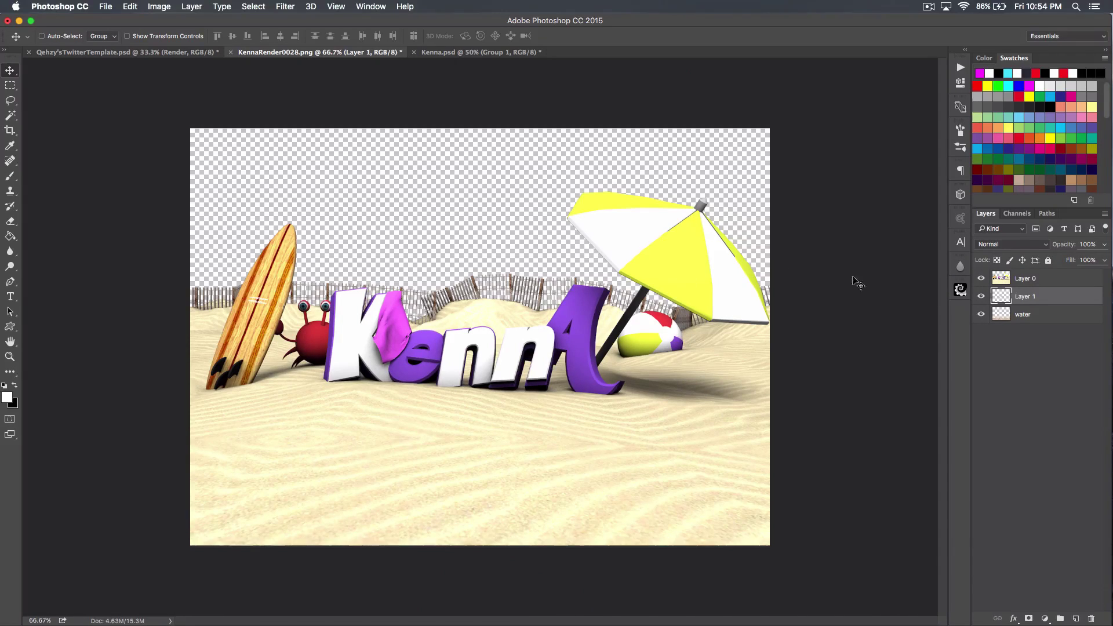
click(99, 53)
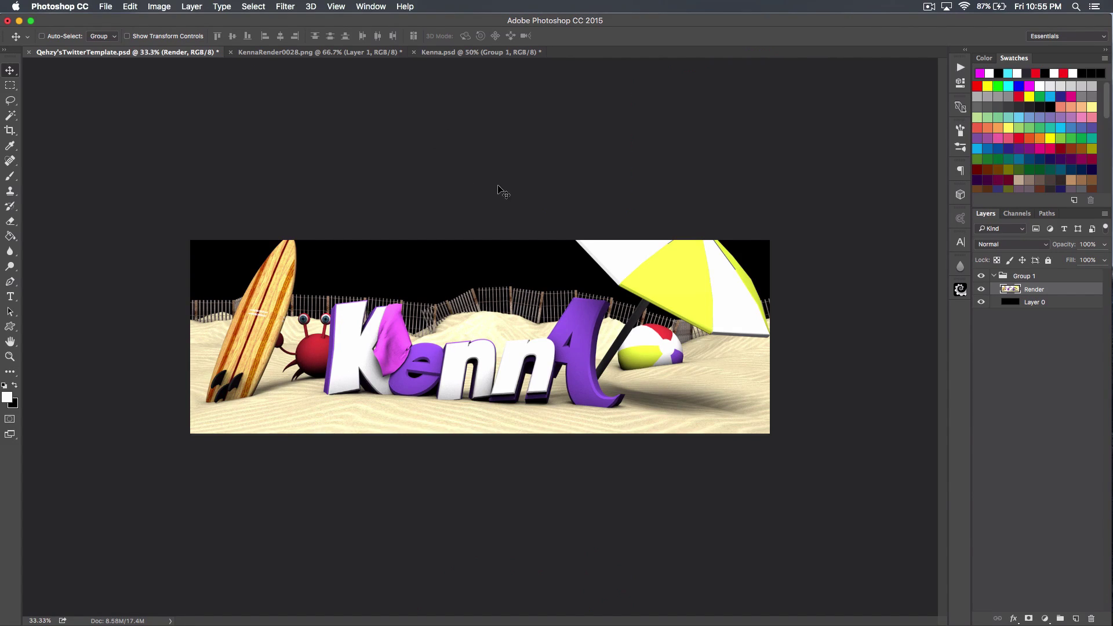
click(981, 288)
click(981, 289)
Place Sky.jpg from the Photoshop Part folder of 3D Scenes Tutorial on the desktop into the header document
key(super+Tab)
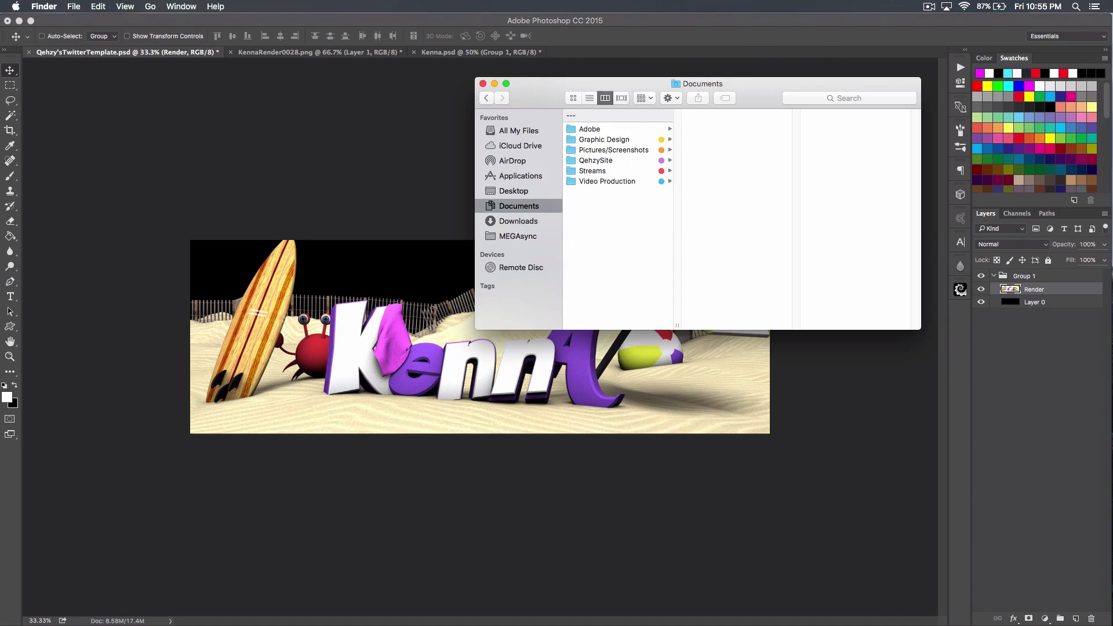
click(514, 191)
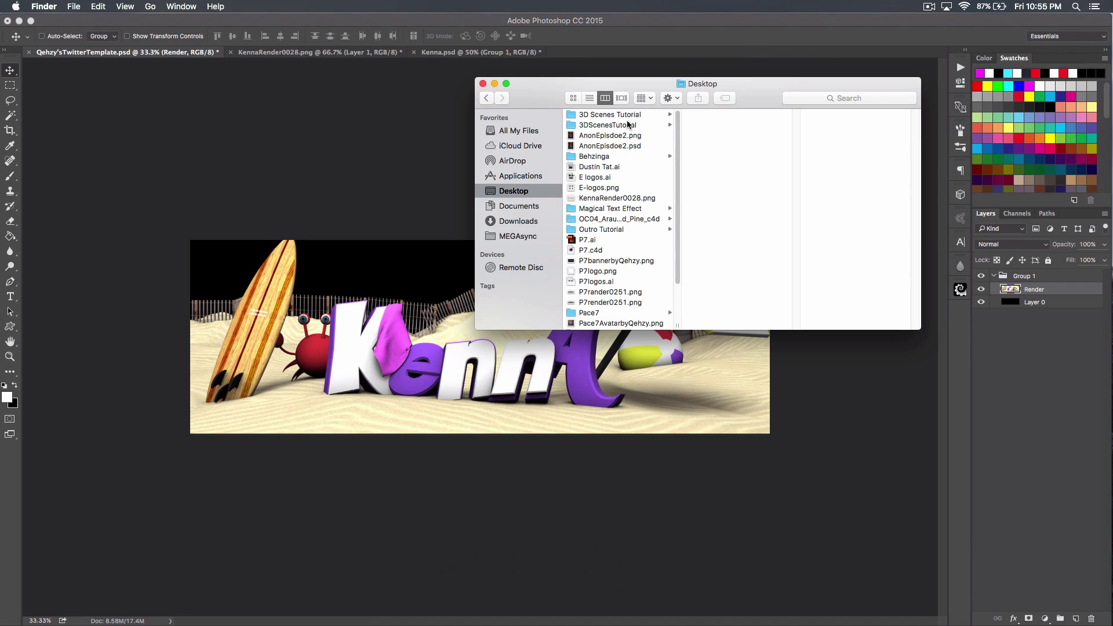
click(631, 115)
click(714, 137)
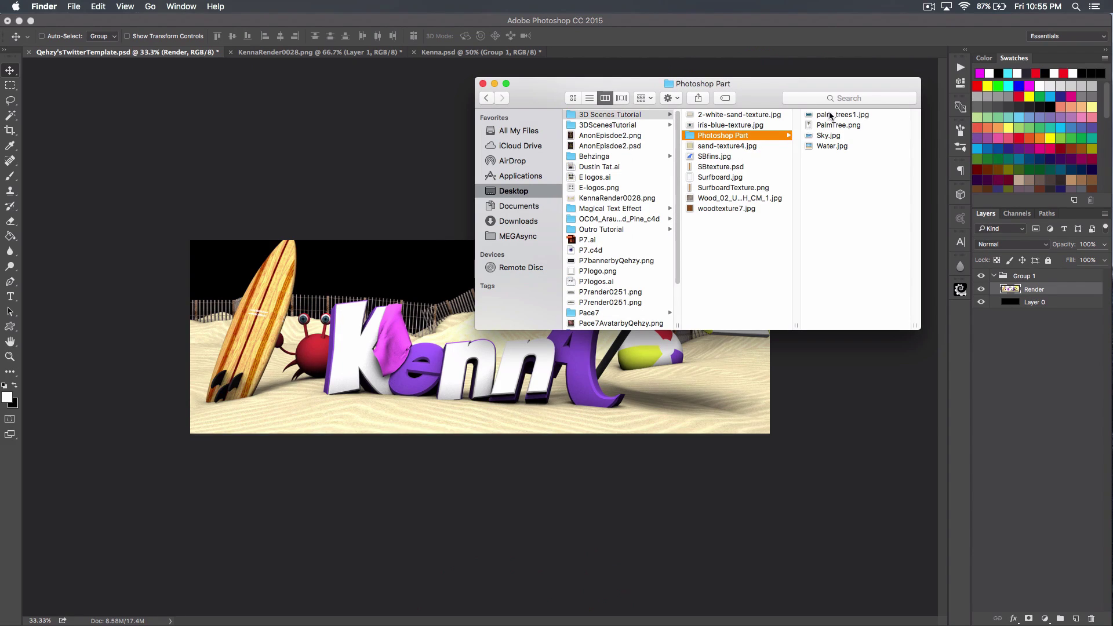
click(830, 146)
click(712, 137)
drag(723, 140, 480, 383)
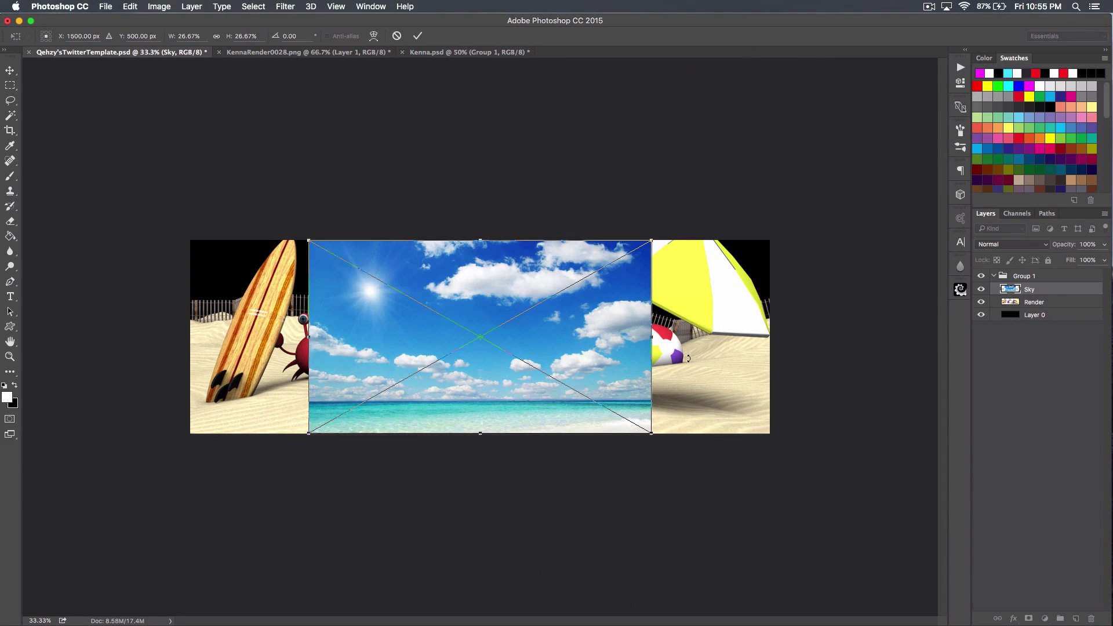
Enlarge the placed sky image to about 3108 x 1748 px and flip it horizontally
drag(647, 432, 773, 510)
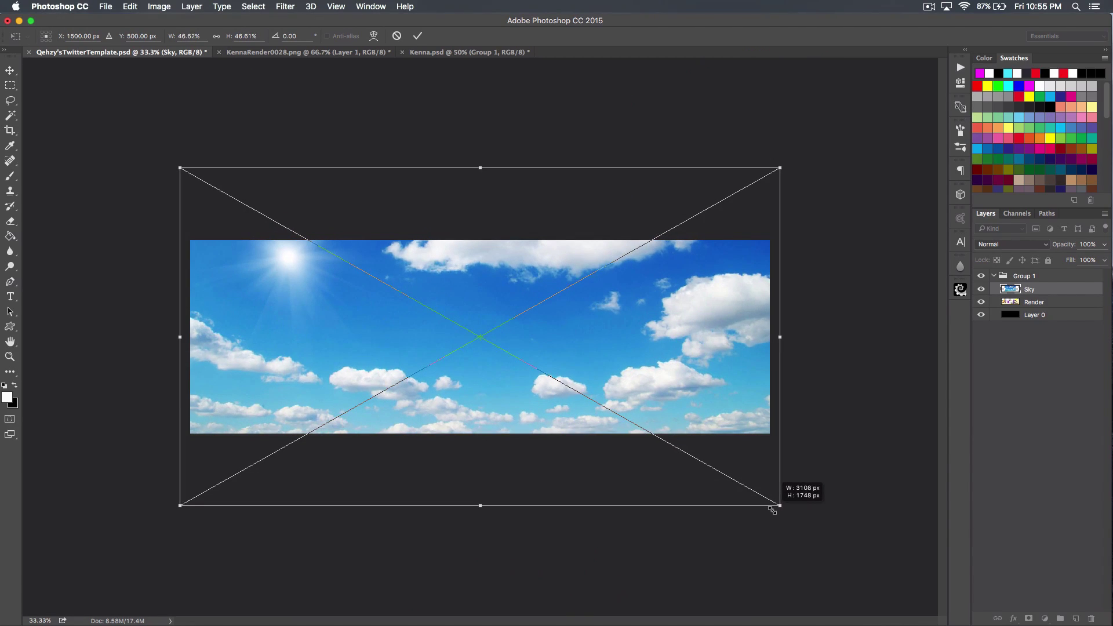
right_click(577, 399)
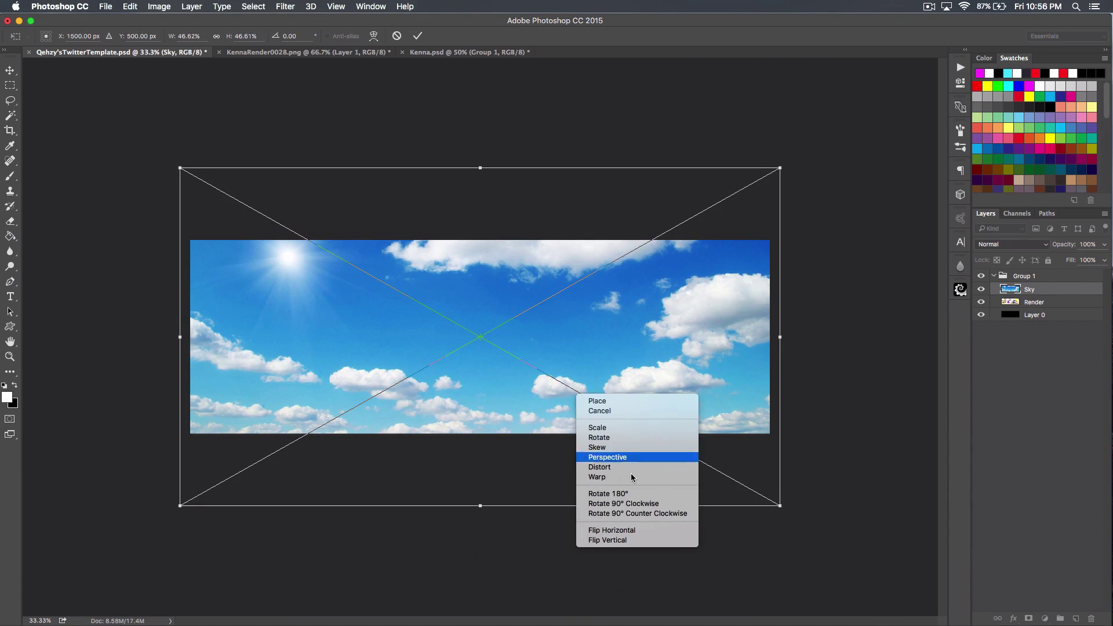
click(652, 536)
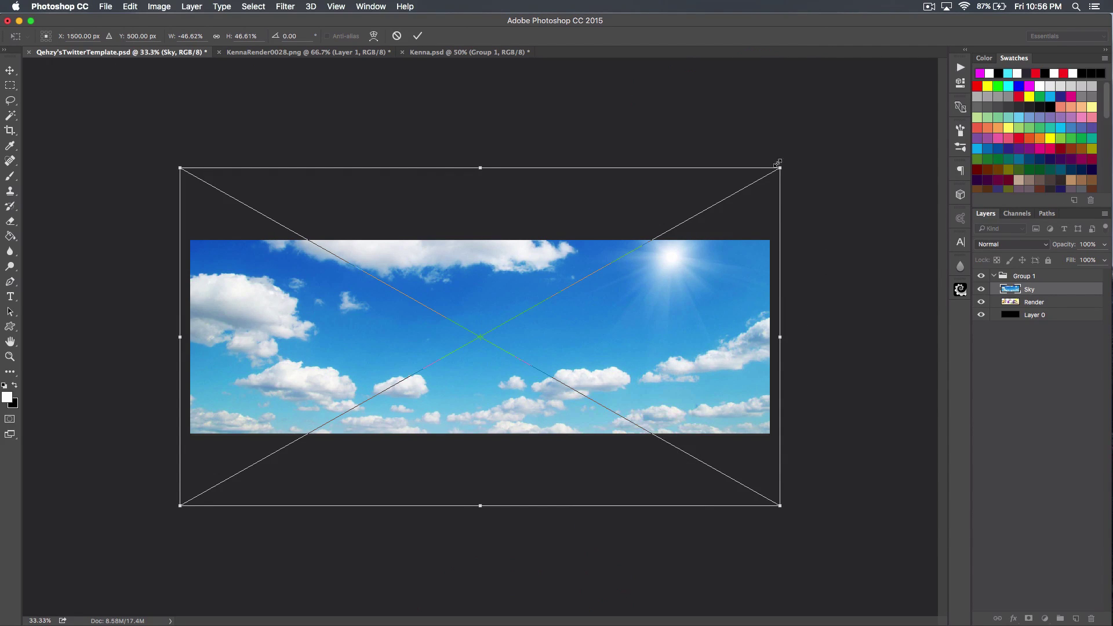
Position the sky higher so its clouds fill the area above the fence, and order its layer beneath Render
drag(687, 301, 671, 255)
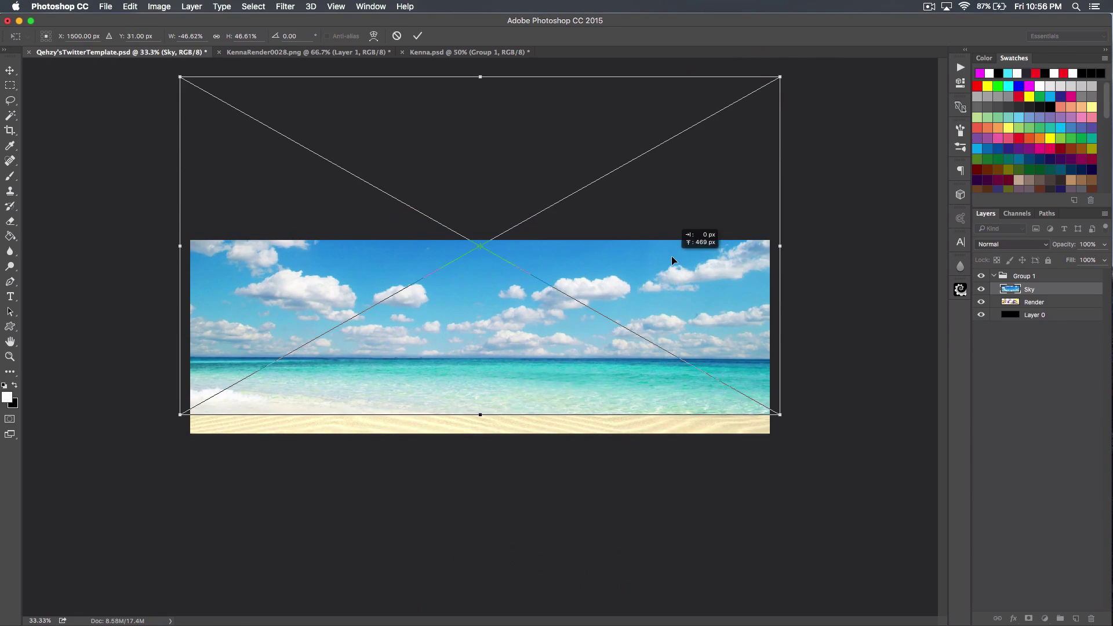
key(Return)
drag(1058, 290, 1051, 308)
drag(588, 332, 583, 297)
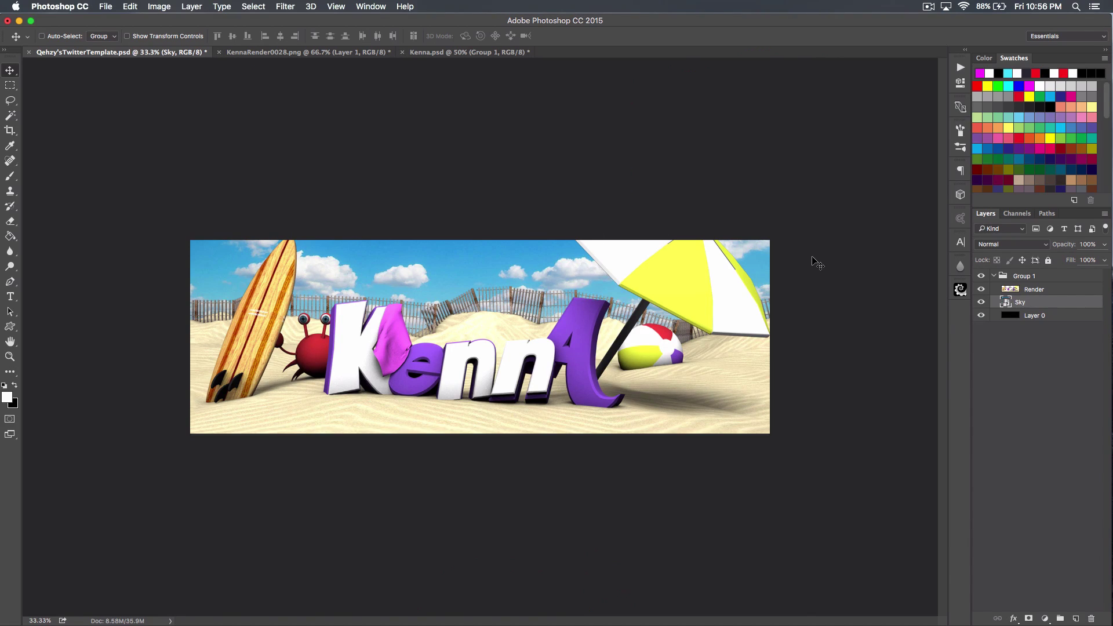
Place palm_trees1.jpg from the Photoshop Part folder above the Render layer
click(1063, 290)
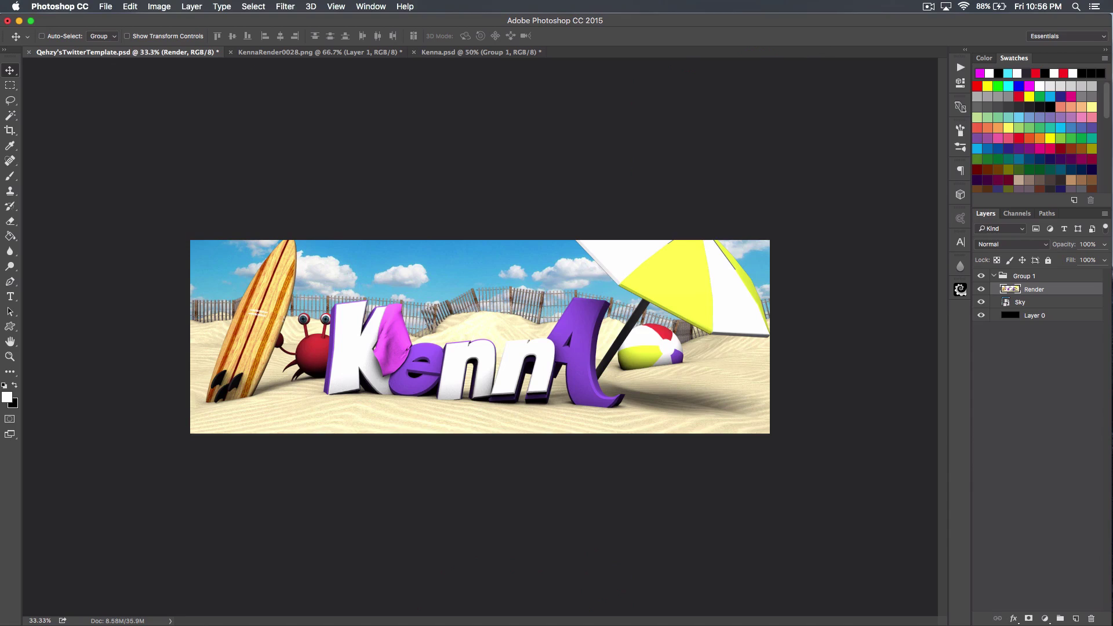
key(super+Tab)
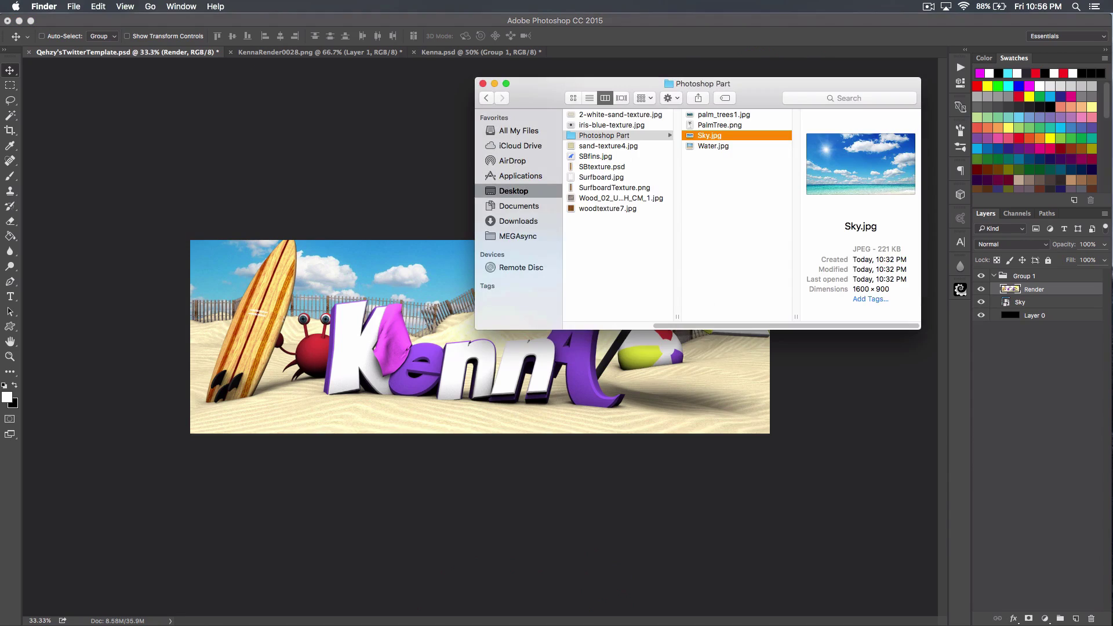
click(710, 117)
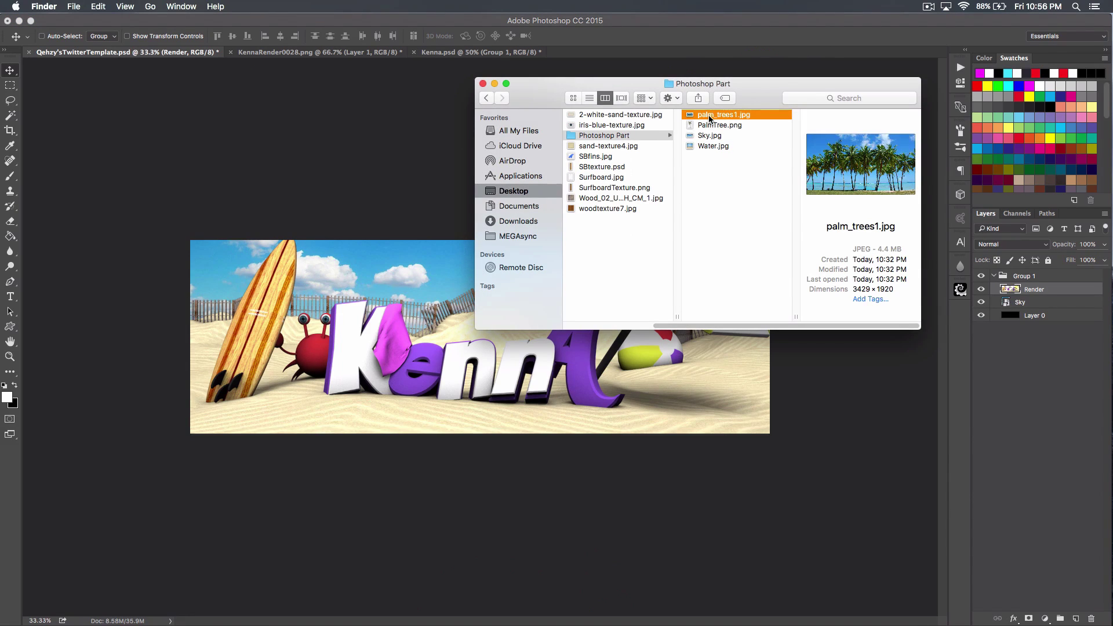
drag(721, 112, 436, 395)
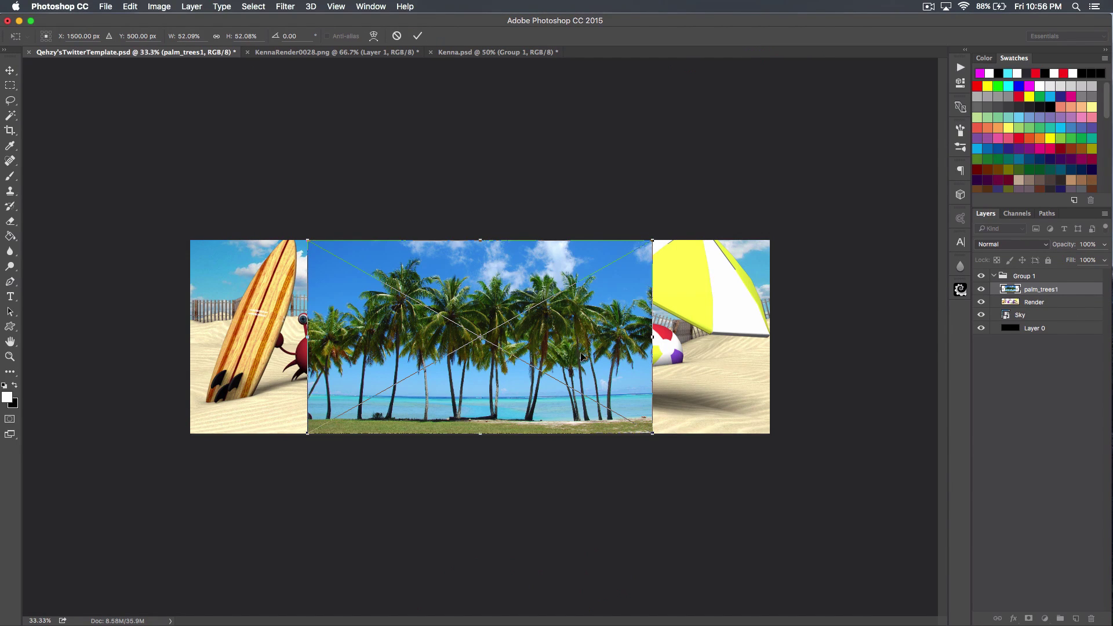
Enlarge the palm tree image, order its layer beneath Render and position it behind the fence on the banner's left side
drag(651, 434, 706, 465)
key(Return)
drag(1049, 289, 1052, 306)
drag(555, 313, 416, 301)
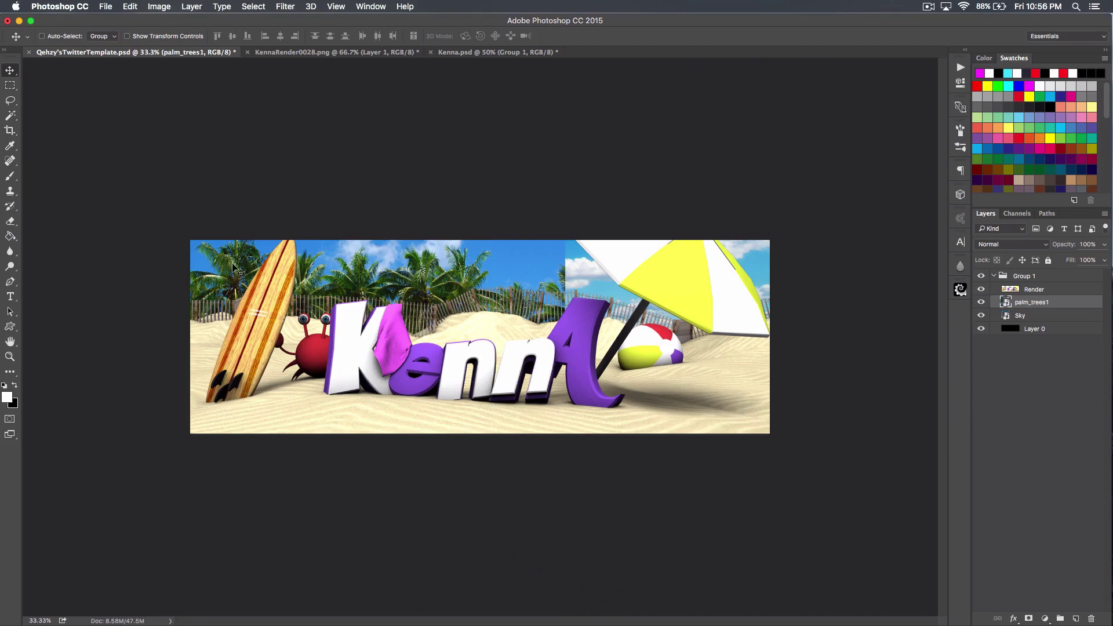
drag(326, 257, 306, 243)
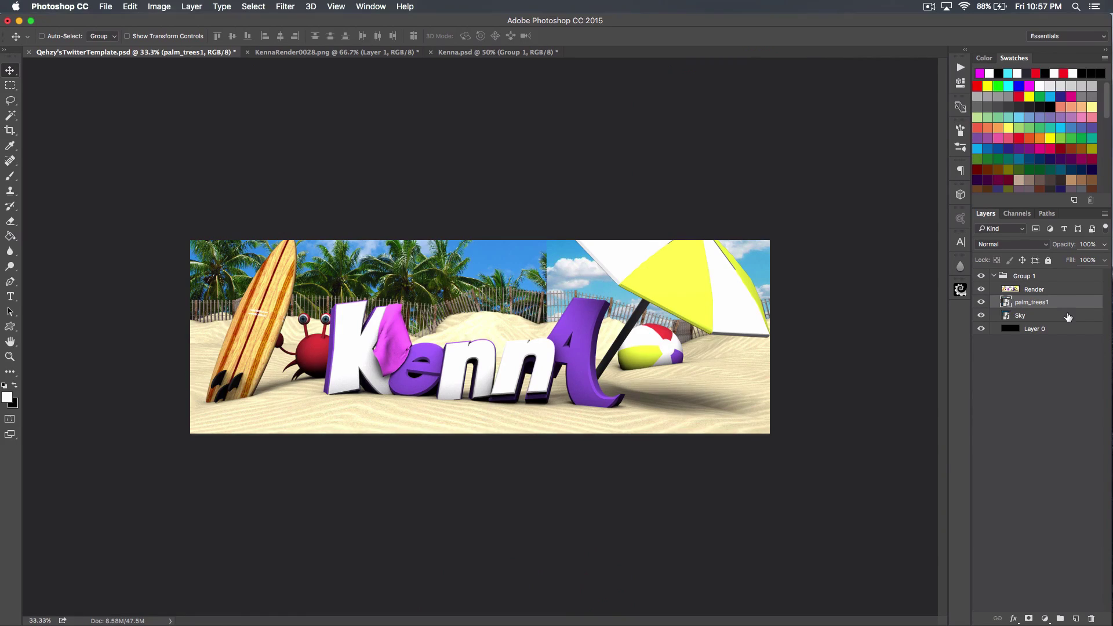
Duplicate the palm_trees1 layer and move the copy to the banner's right side behind the umbrella
key(super+j)
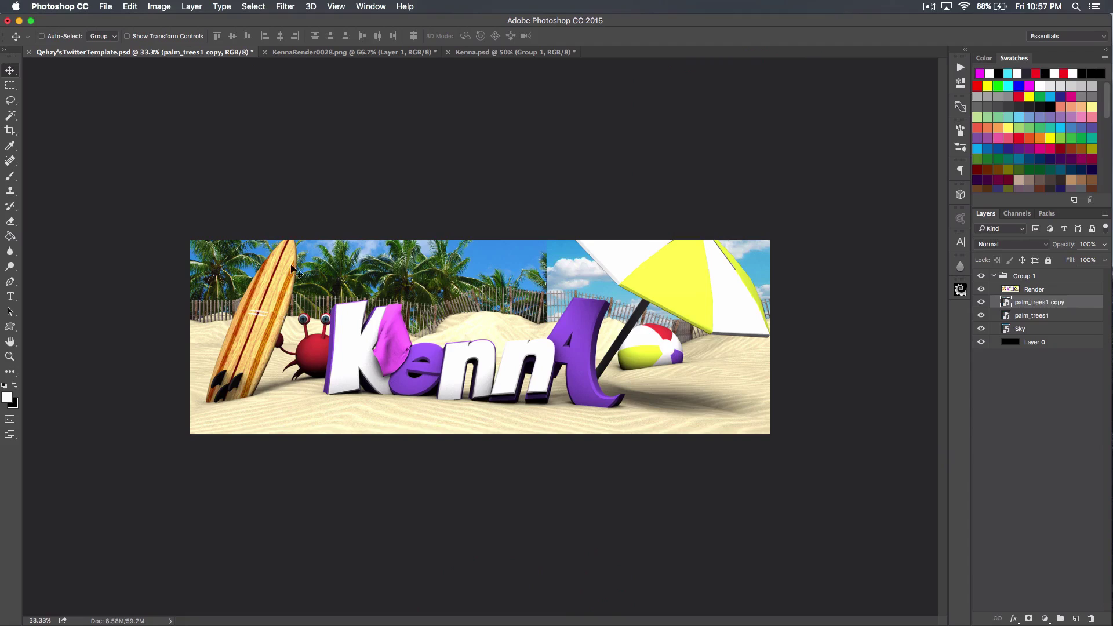
drag(323, 287, 734, 269)
Rasterize the palm_trees1 copy layer and erase its hard left edge with the Eraser
right_click(1078, 305)
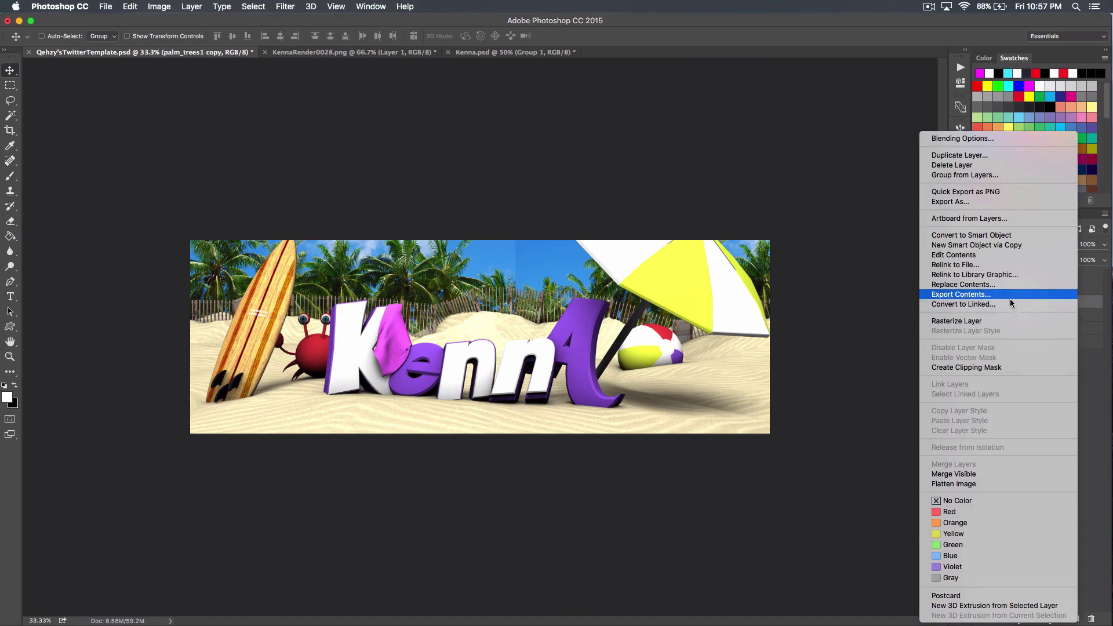
click(980, 323)
key(e)
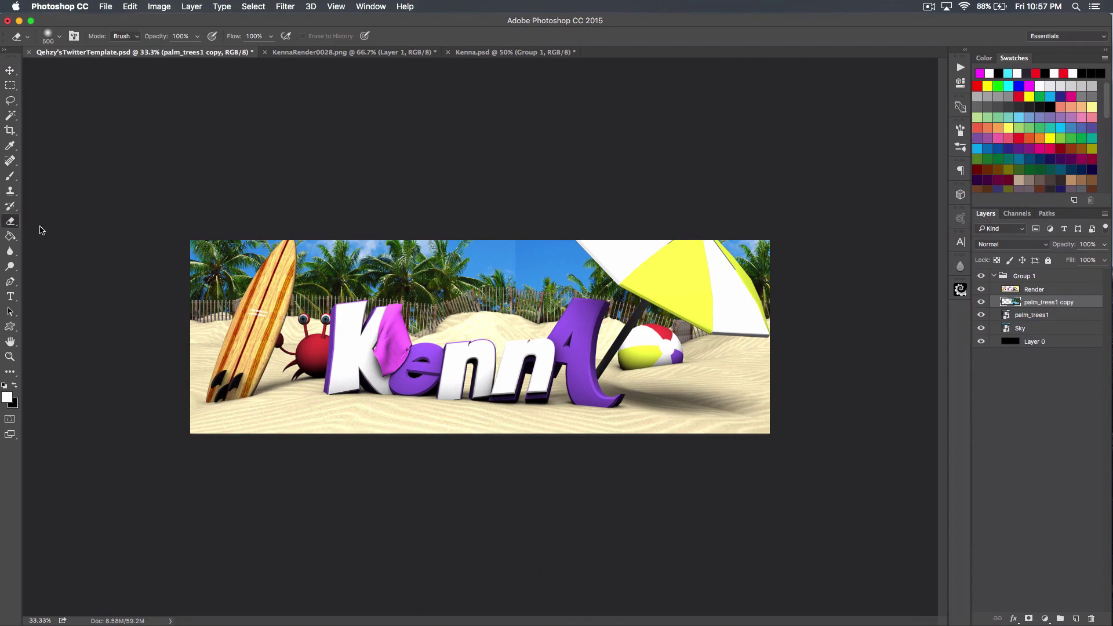
mouse_move(529, 224)
mouse_down()
mouse_move(522, 305)
mouse_move(539, 250)
mouse_move(559, 258)
mouse_up()
Rasterize the palm_trees1 layer and erase its hard right edge in the sky beside the umbrella
right_click(1055, 318)
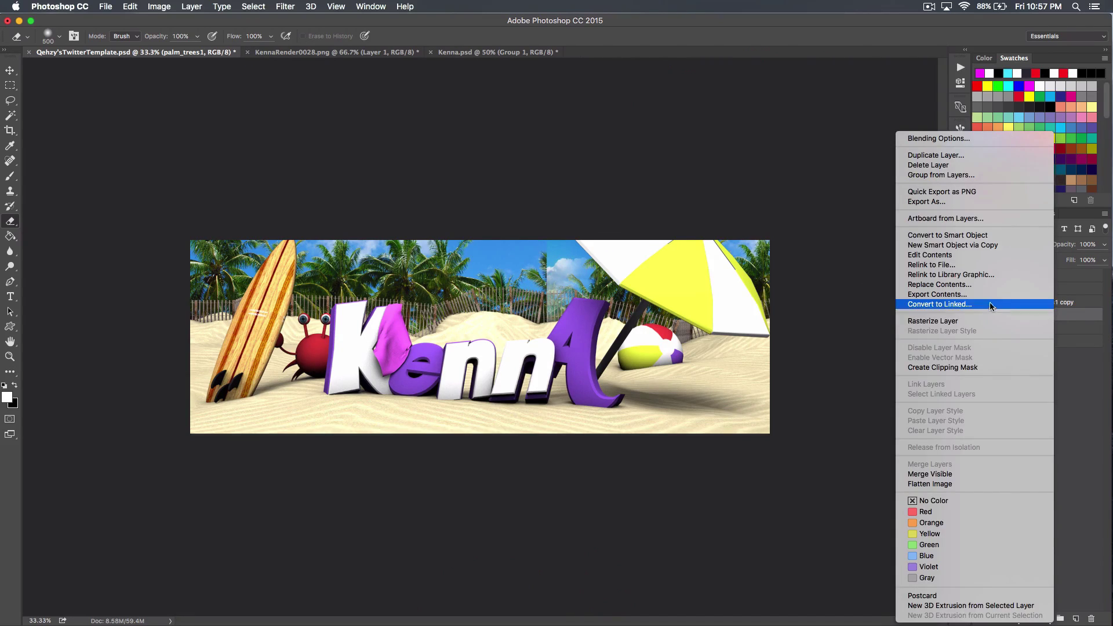
click(967, 321)
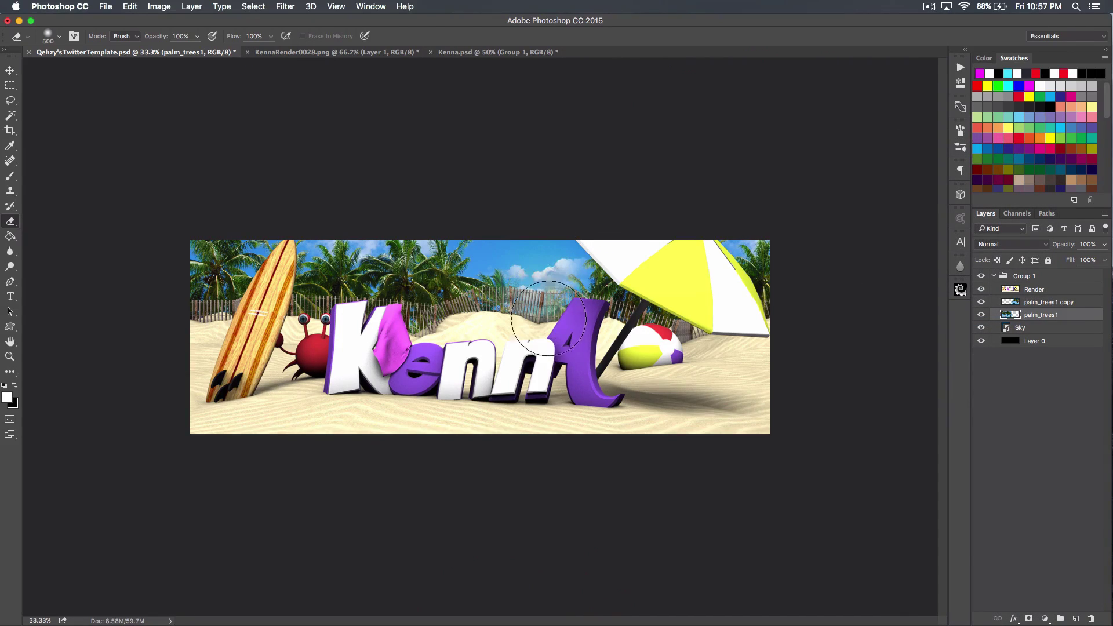
mouse_move(516, 239)
mouse_down()
mouse_move(513, 278)
mouse_move(525, 290)
mouse_move(522, 257)
mouse_move(534, 261)
mouse_up()
mouse_move(534, 311)
mouse_down()
mouse_move(555, 256)
mouse_move(539, 275)
mouse_move(564, 259)
mouse_up()
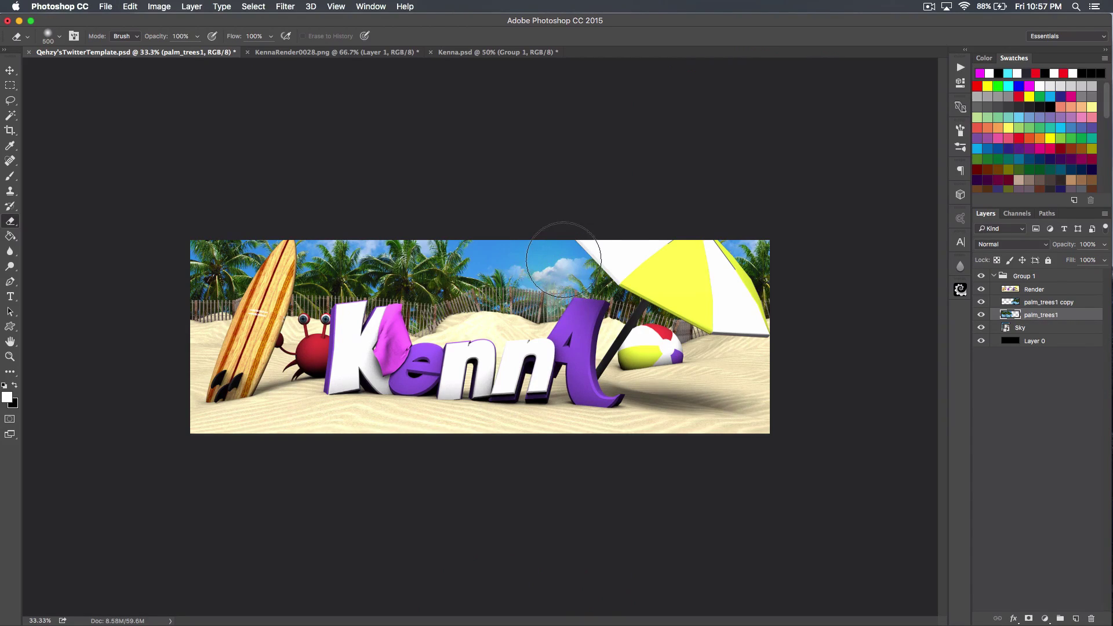
Undo the last eraser stroke, redo the erasing with a smaller brush and reduce the brush to 125
key(super+z)
key(bracketleft)
key(bracketleft)
key(bracketleft)
key(bracketleft)
key(bracketleft)
key(bracketleft)
mouse_move(558, 291)
mouse_down()
mouse_move(562, 318)
mouse_move(556, 258)
mouse_up()
key(bracketleft)
key(bracketleft)
key(bracketleft)
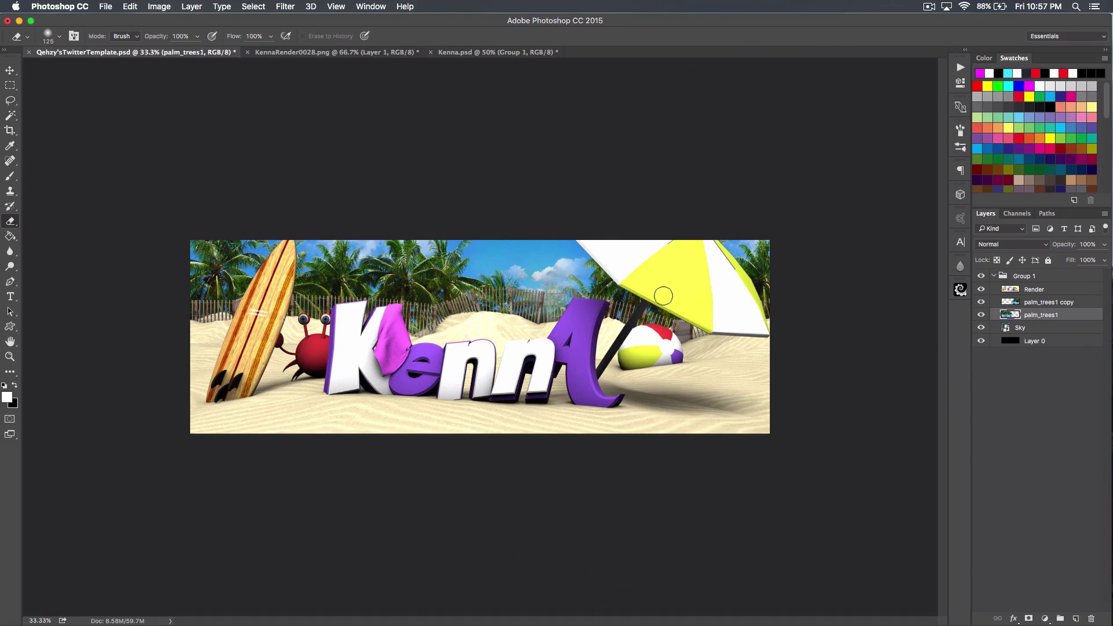
Move the palm_trees1 copy layer left so a palm tree stands beside the umbrella
click(1049, 303)
key(v)
drag(710, 248, 663, 255)
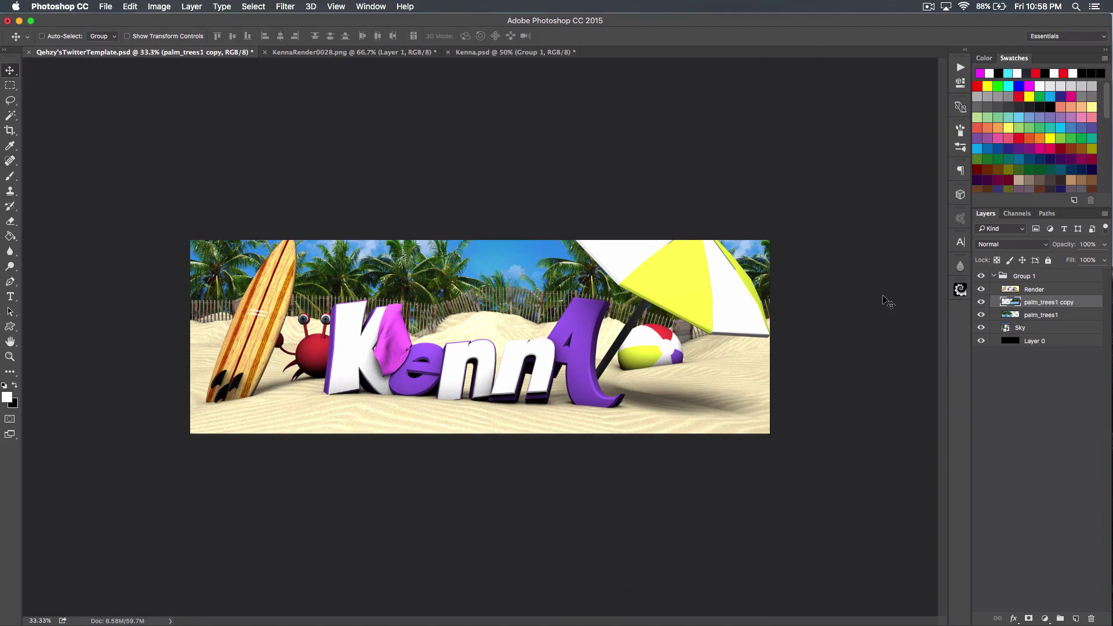
Toggle the Sky layer's visibility repeatedly to compare the background with and without it
click(976, 331)
click(976, 330)
click(976, 330)
click(976, 330)
click(976, 331)
click(976, 331)
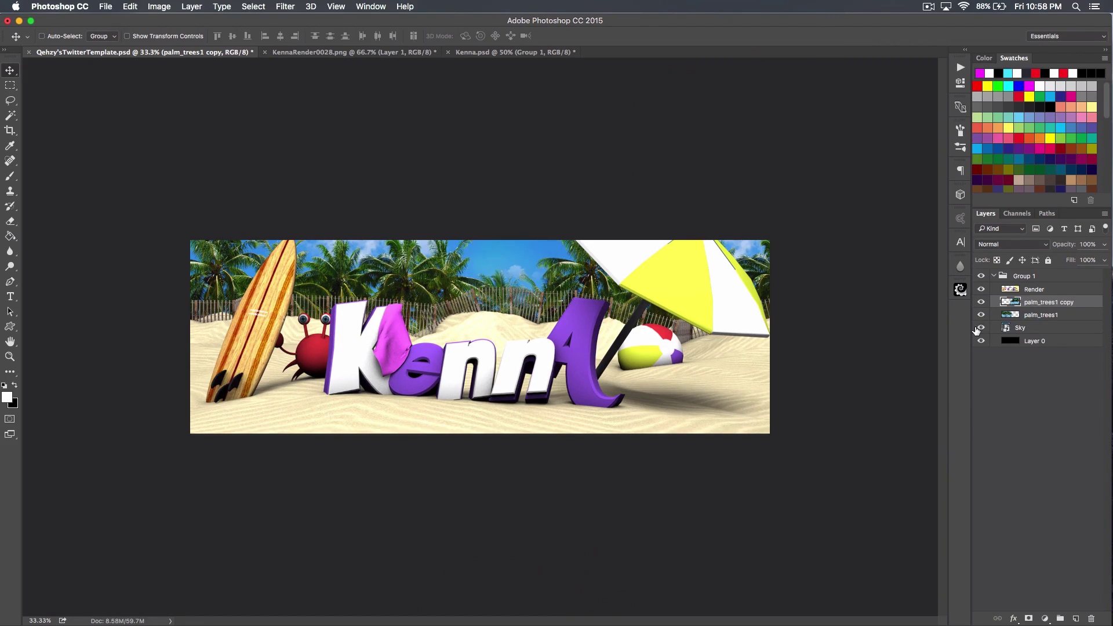
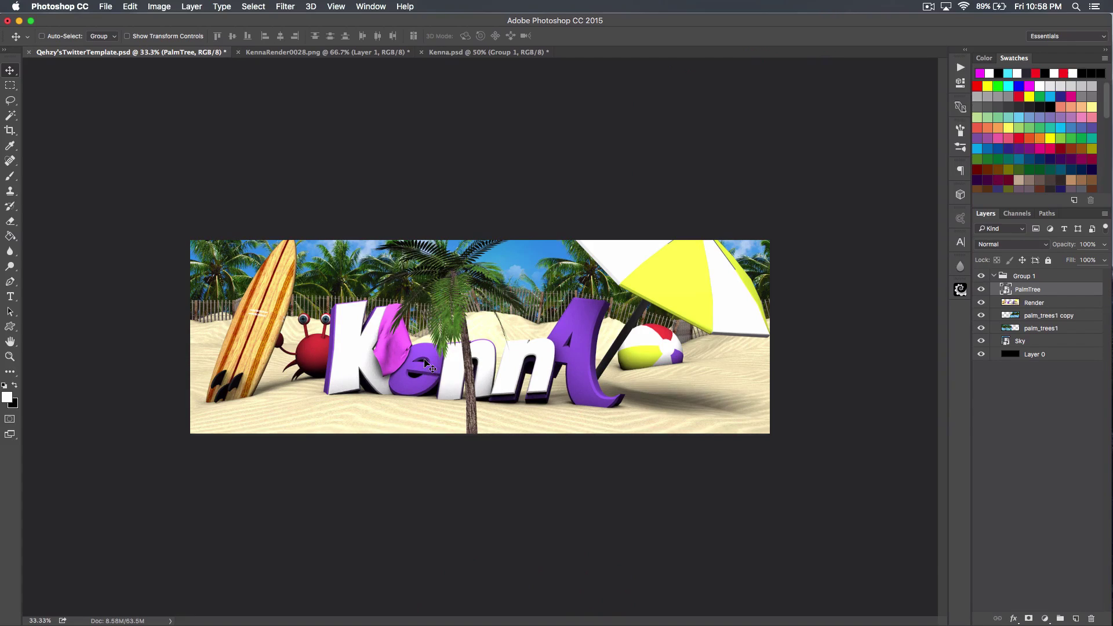
Nudge the PalmTree layer slightly left over the lettering
key(Left)
key(Left)
key(Left)
key(Left)
key(Left)
key(Left)
key(Left)
key(Left)
key(Left)
key(Left)
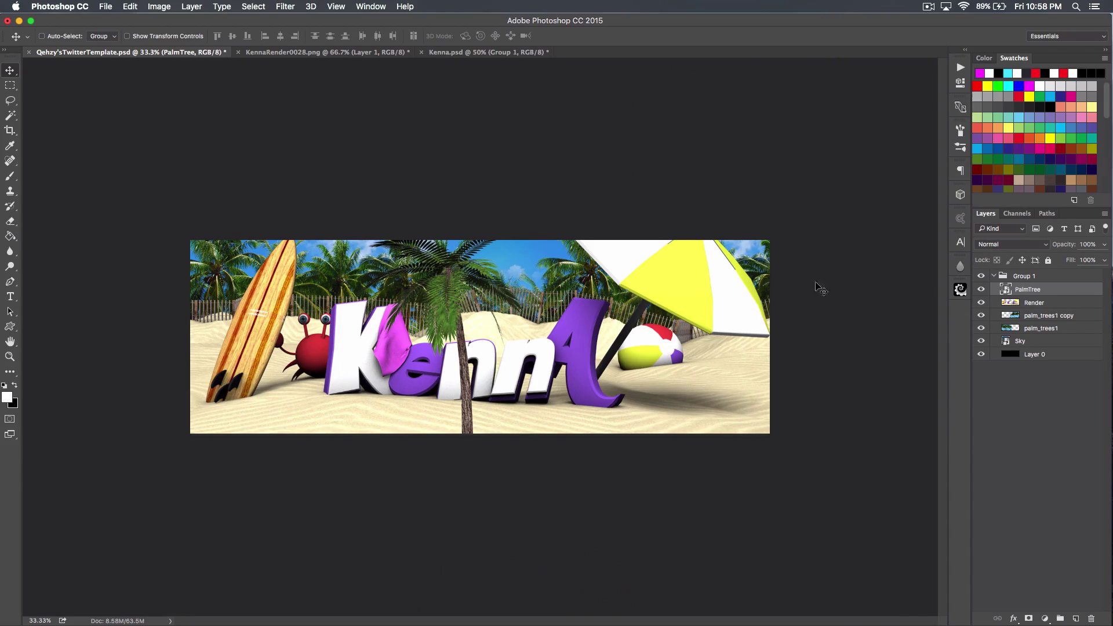
Rasterize the PalmTree layer and lower its opacity to 62%
right_click(1066, 289)
click(989, 320)
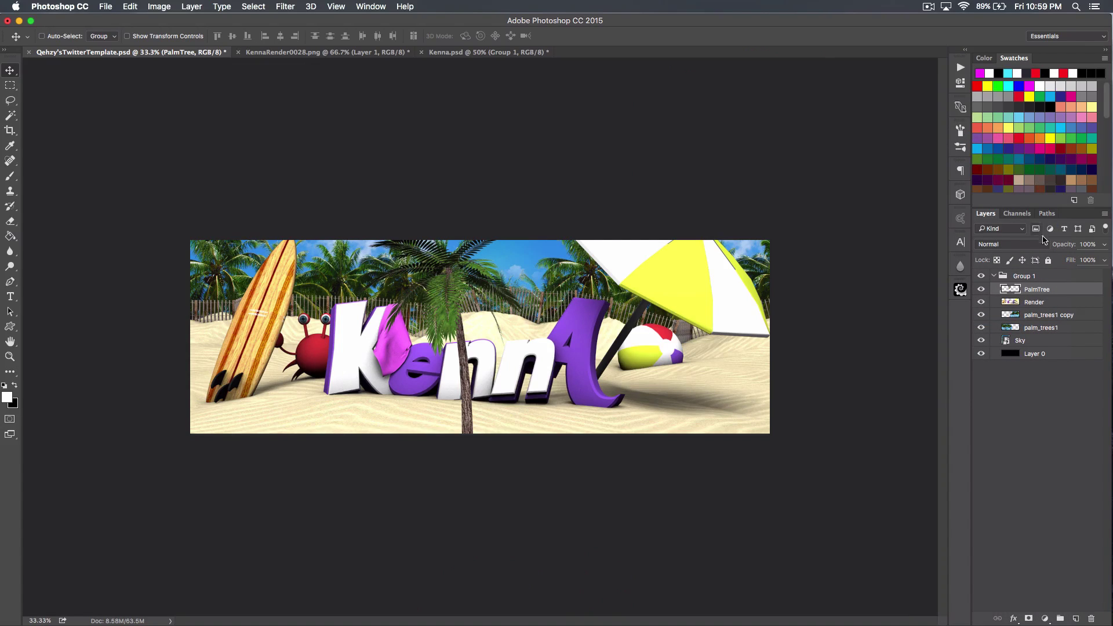
drag(1061, 244, 1042, 244)
Outline the lower palm trunk with a closed Pen path from the upper edge of the first "n" to below the canvas
key(super)
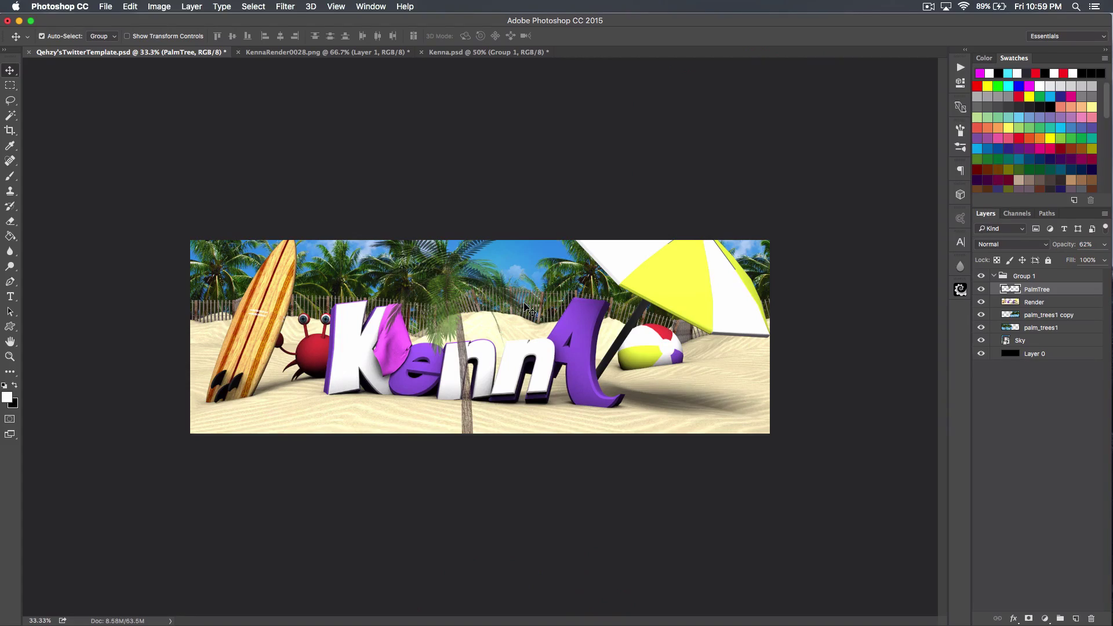
key(super+equal)
key(super+equal)
key(super+equal)
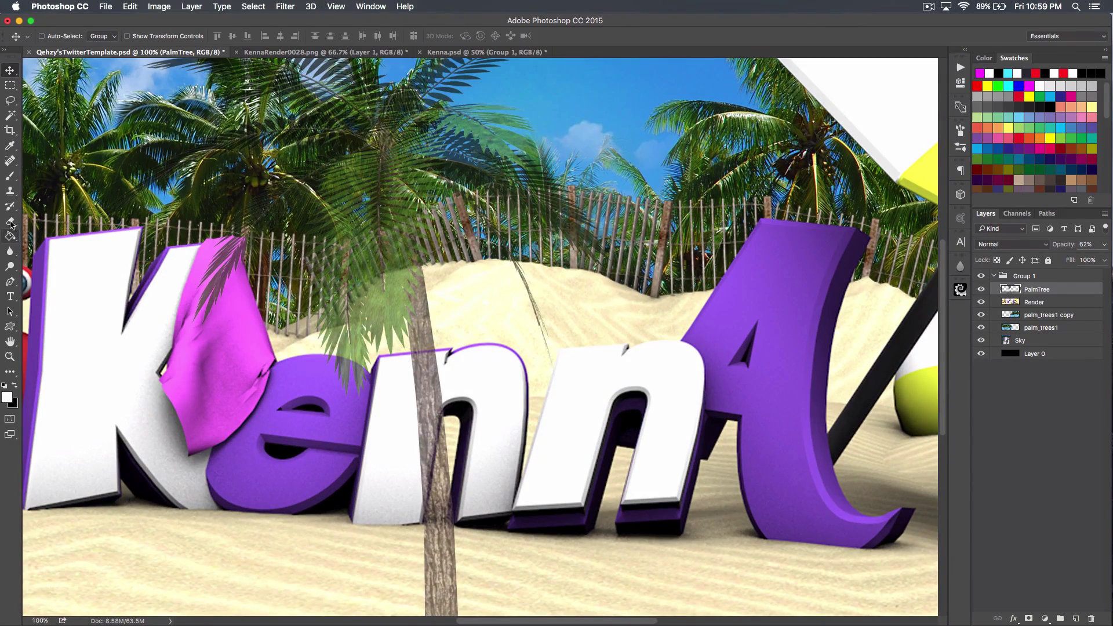
click(9, 281)
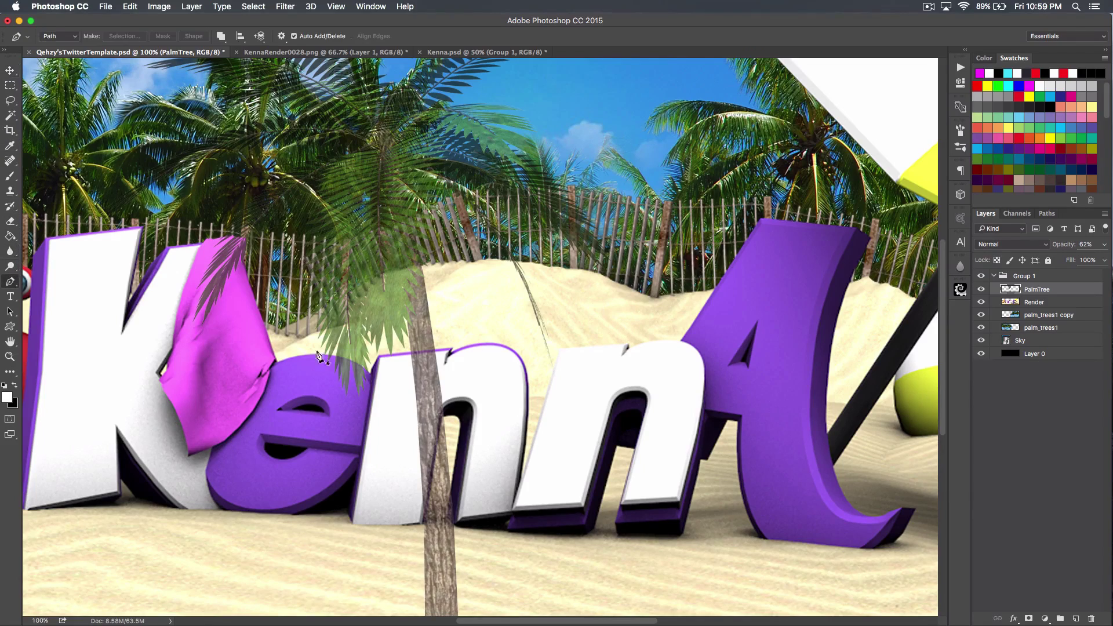
click(408, 352)
click(437, 350)
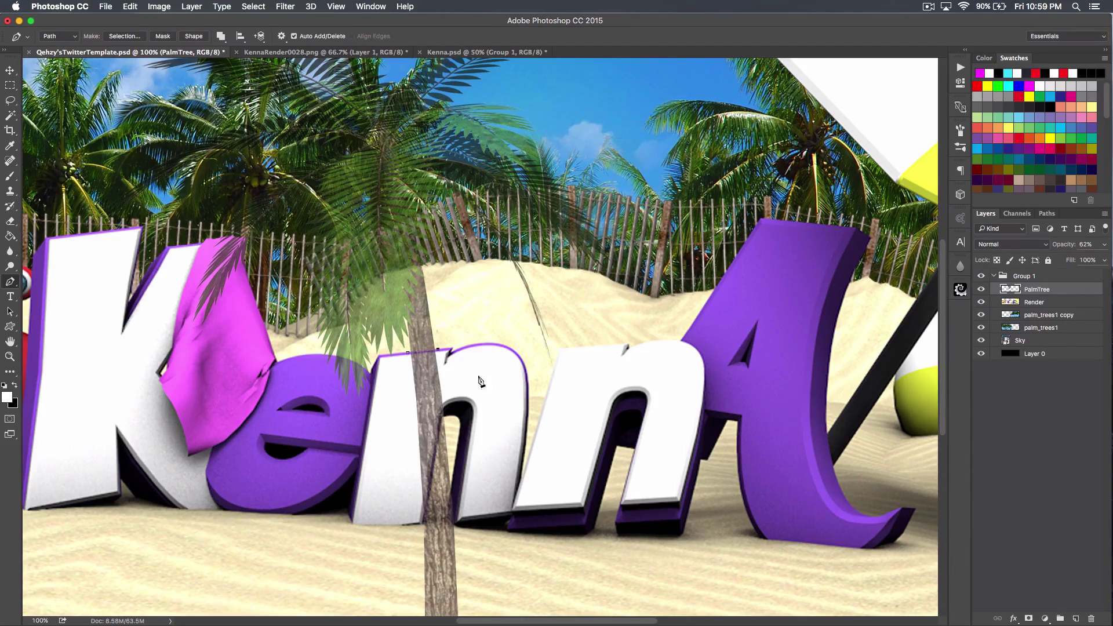
click(541, 527)
key(super+minus)
key(super+minus)
click(512, 523)
click(435, 524)
click(428, 451)
click(444, 345)
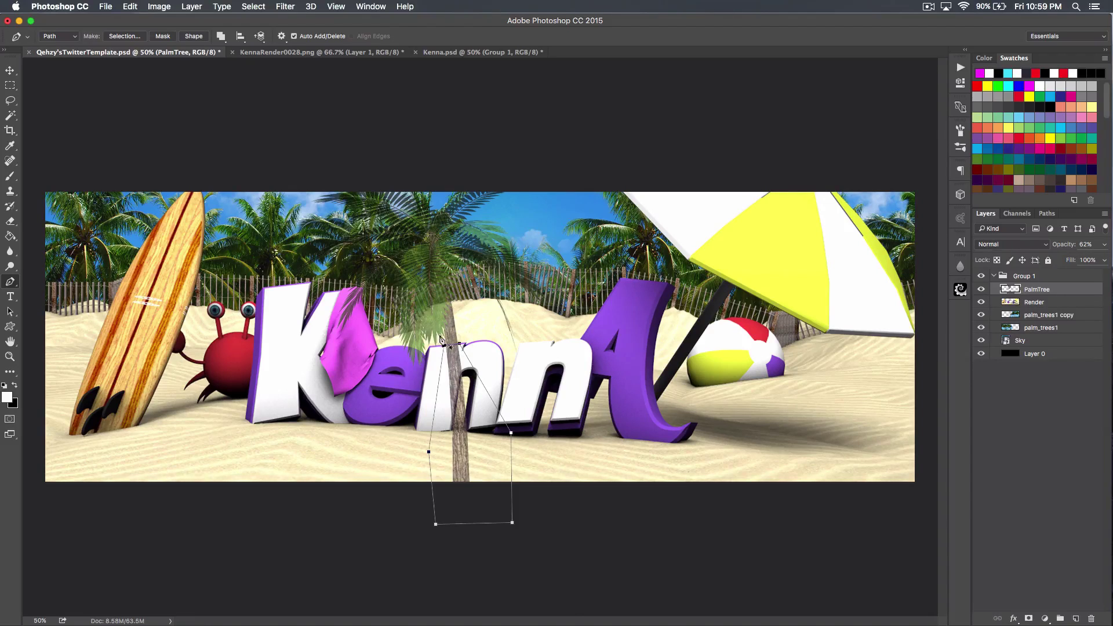
Delete the outlined part of the trunk from the PalmTree layer and restore the layer's opacity to 100%
right_click(396, 300)
click(452, 346)
key(Return)
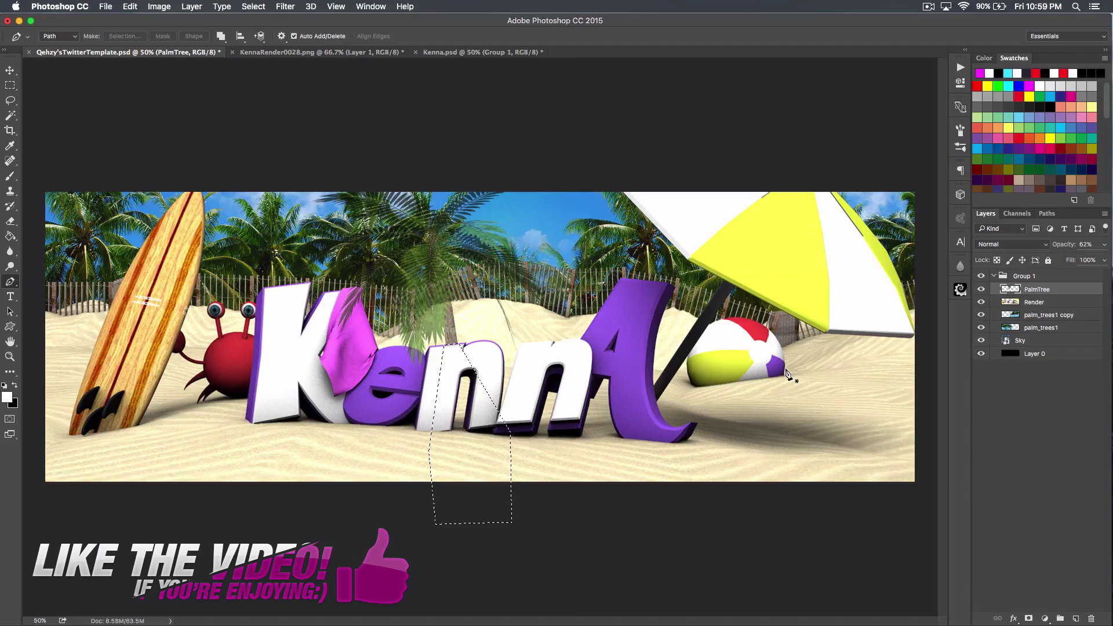
key(super+d)
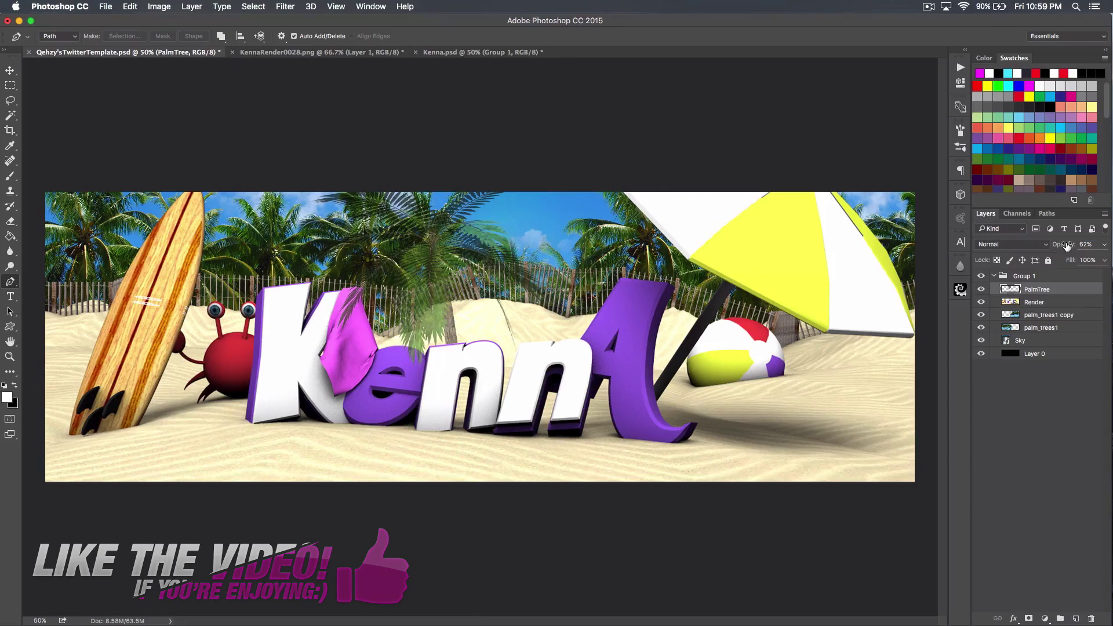
drag(1065, 244, 1109, 253)
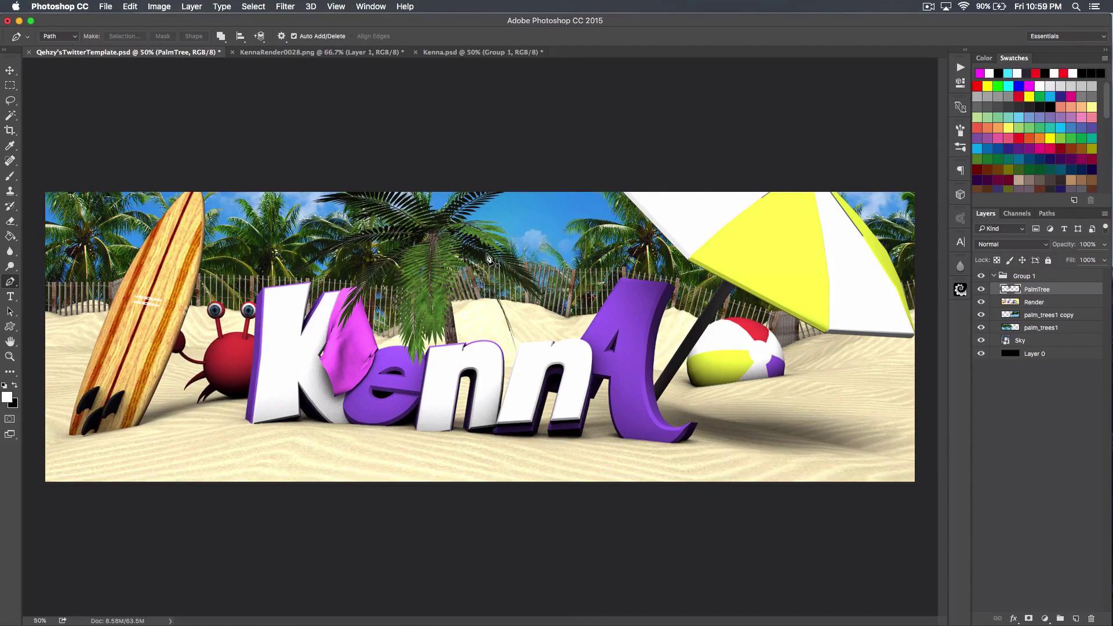
Duplicate the PalmTree layer beneath the original and rename the copy "PalmTree shadow"
click(10, 70)
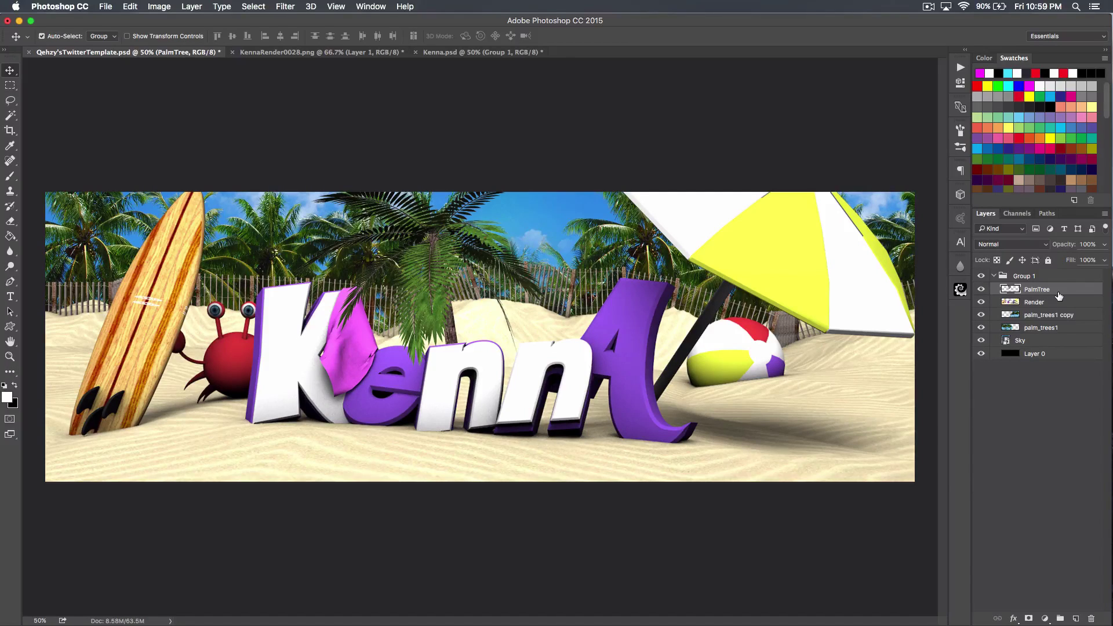
key(super+j)
drag(1074, 290, 981, 307)
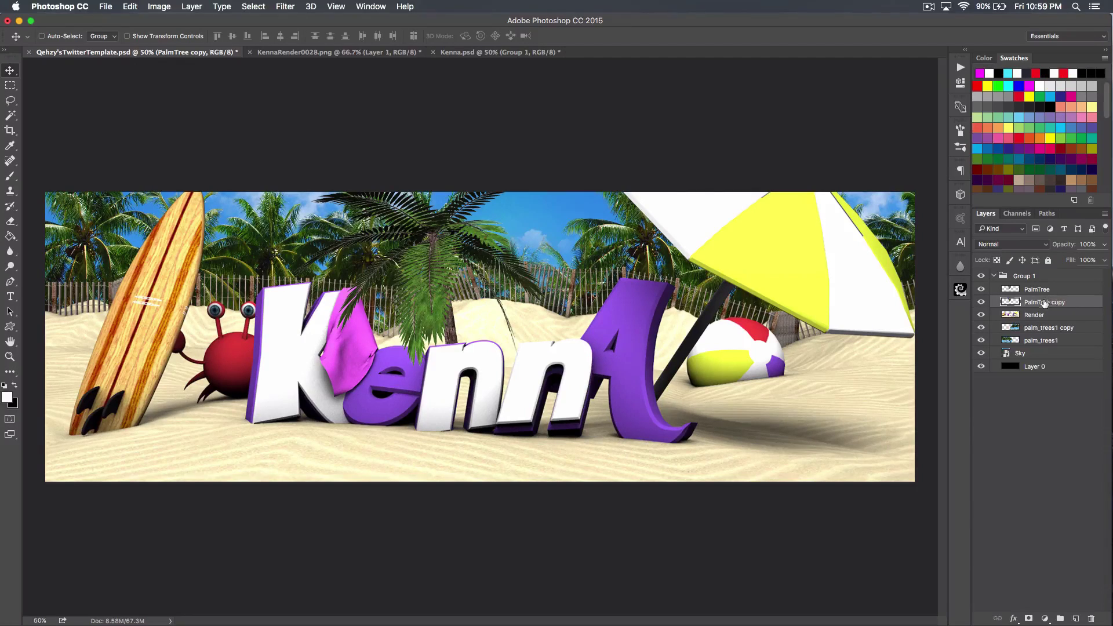
click(1068, 302)
key(Return)
key(super)
Darken the PalmTree shadow layer to black with Hue/Saturation and shift it slightly below the palm
key(super+u)
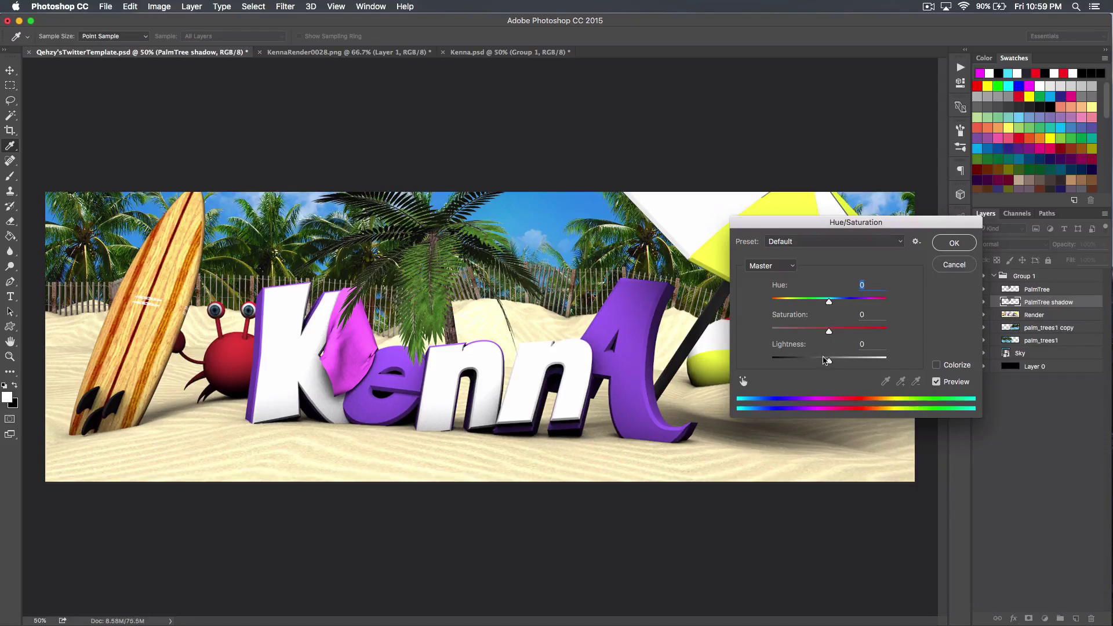
drag(828, 360, 707, 353)
click(953, 242)
key(v)
drag(430, 279, 429, 286)
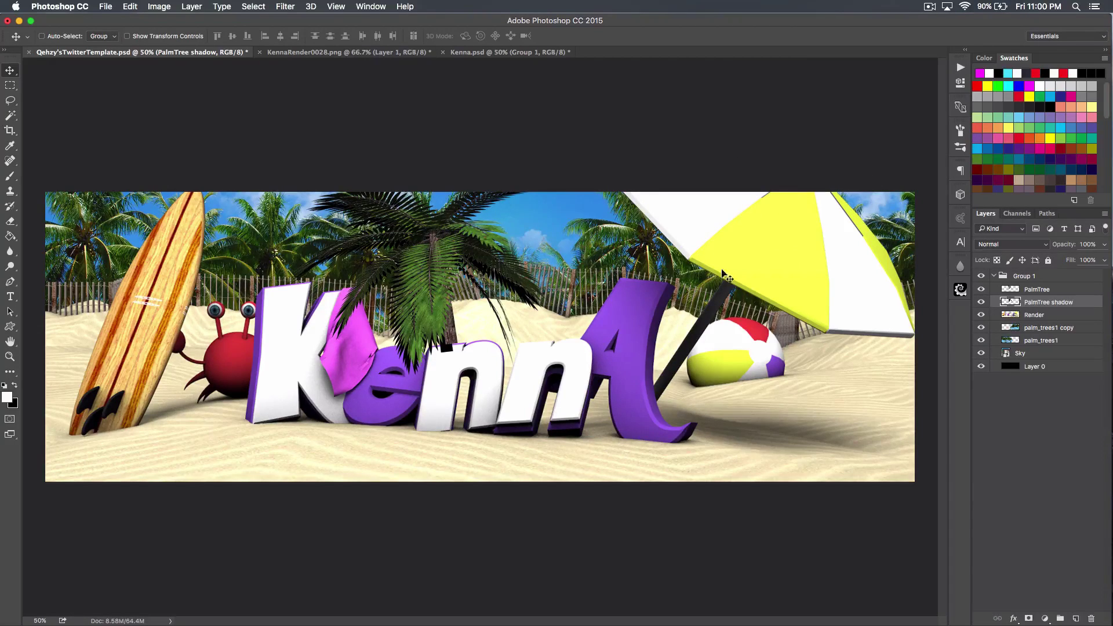
Apply a Gaussian Blur with a 3.5-pixel radius to the PalmTree shadow layer
click(285, 6)
mouse_move(406, 149)
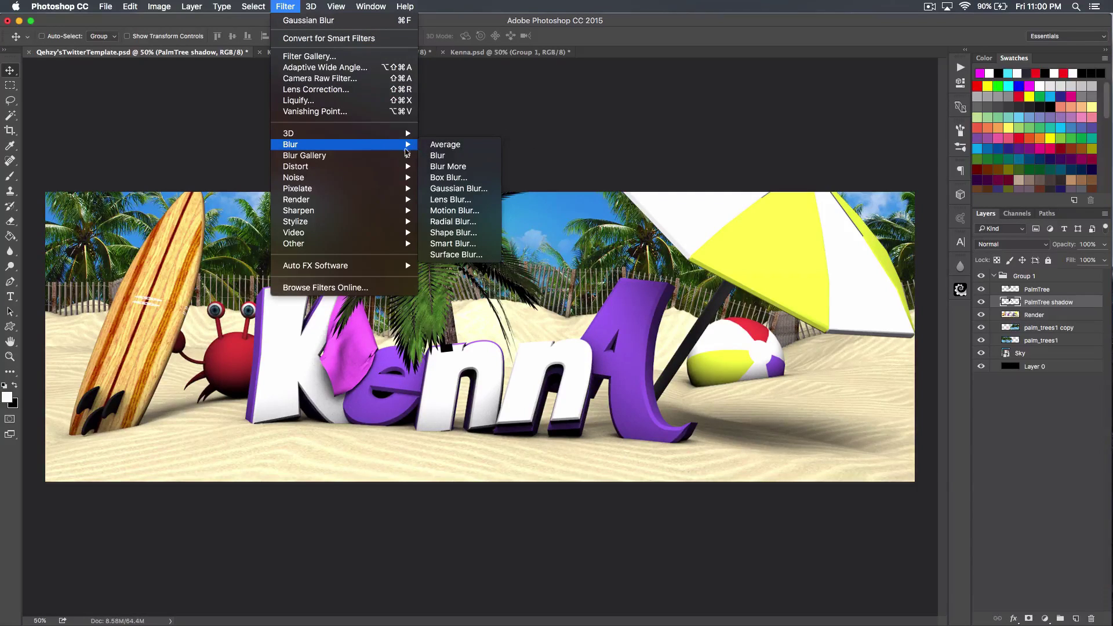
click(458, 188)
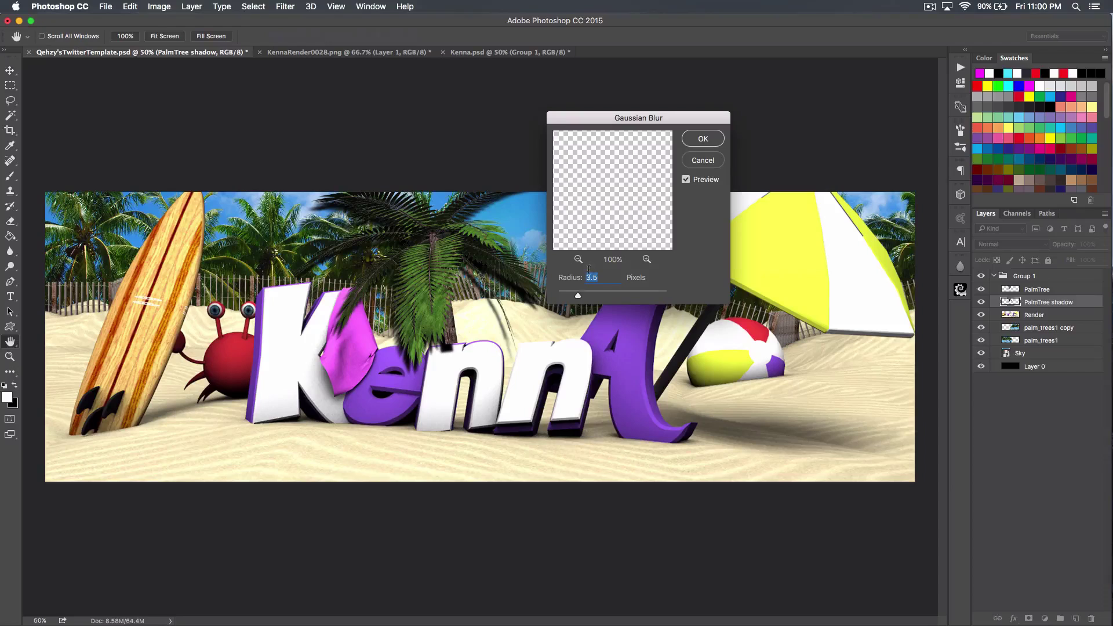
click(699, 139)
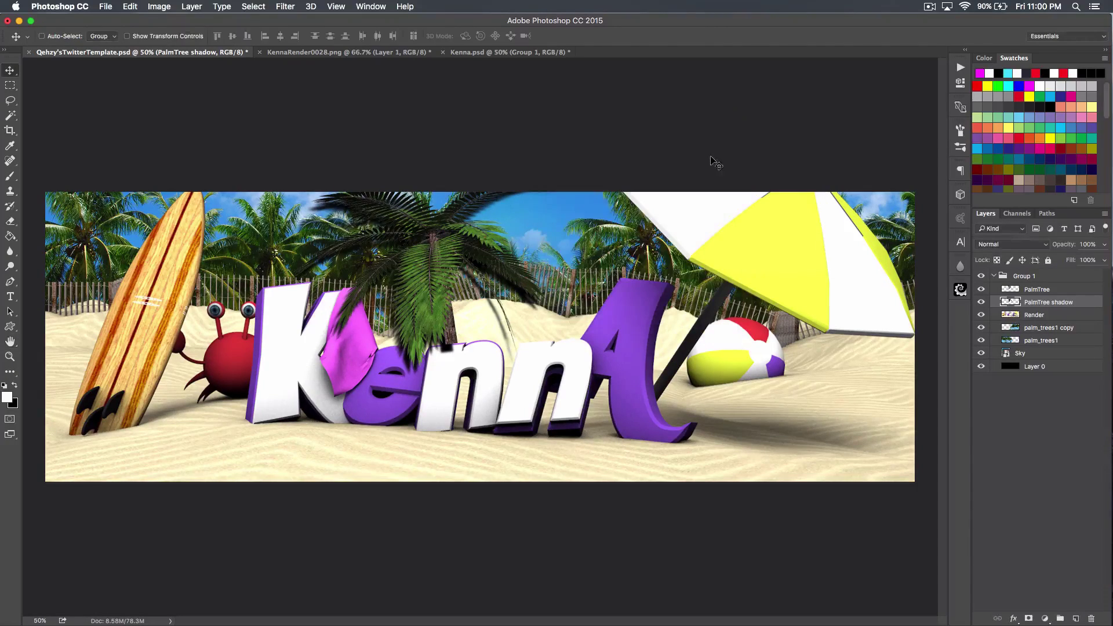
Set the PalmTree shadow layer's blend mode to Overlay and its opacity to 31%
click(1025, 247)
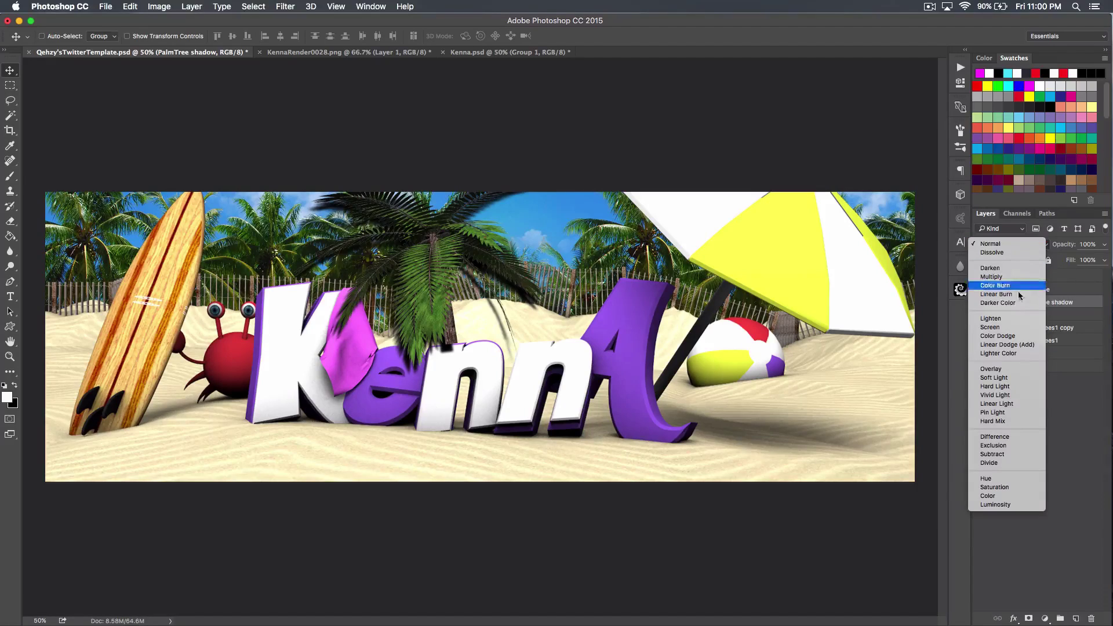
click(1011, 366)
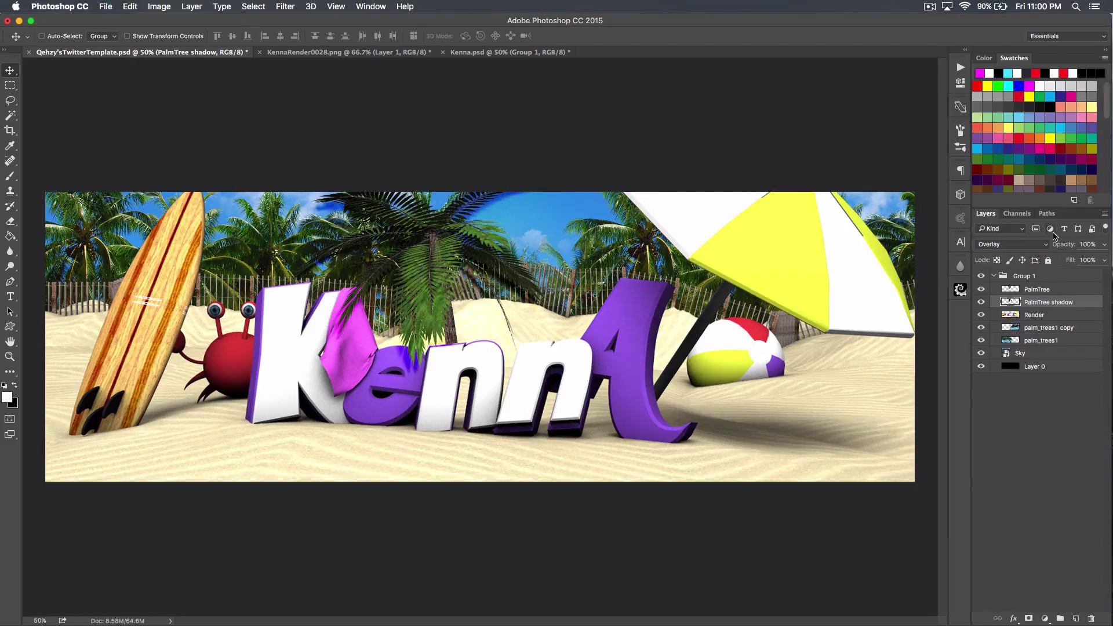
drag(1067, 245, 1027, 254)
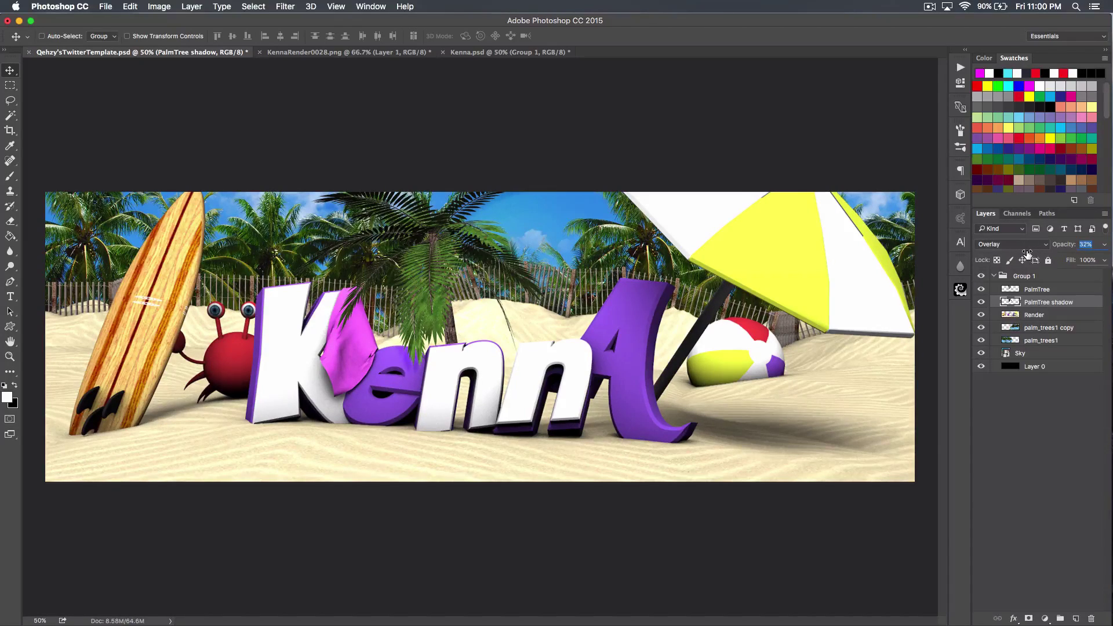
drag(1026, 256, 1025, 255)
click(17, 226)
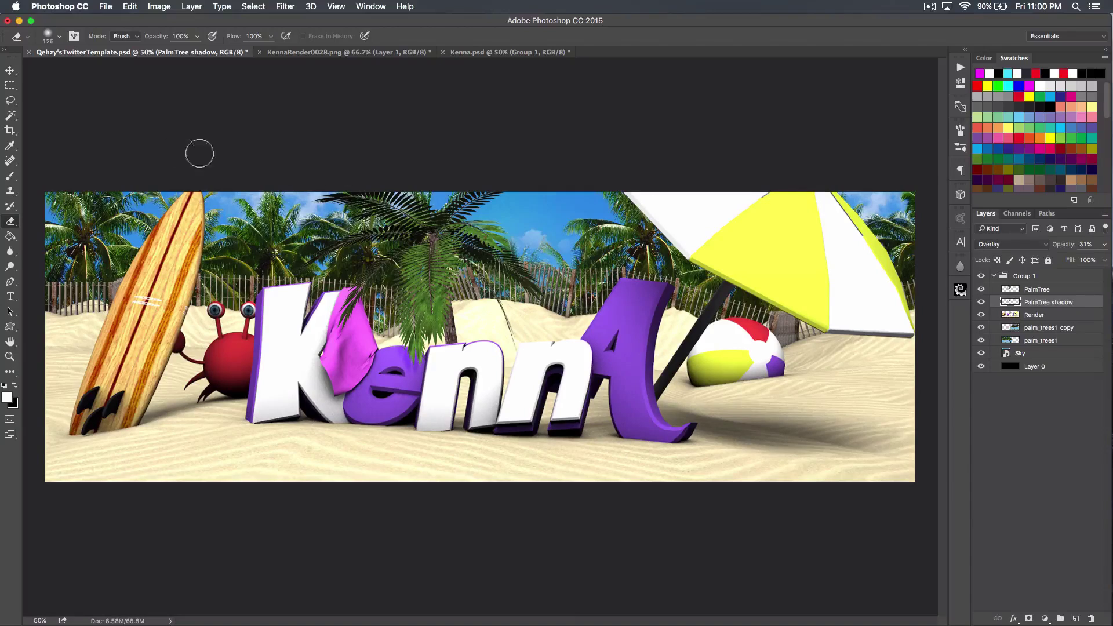
click(11, 70)
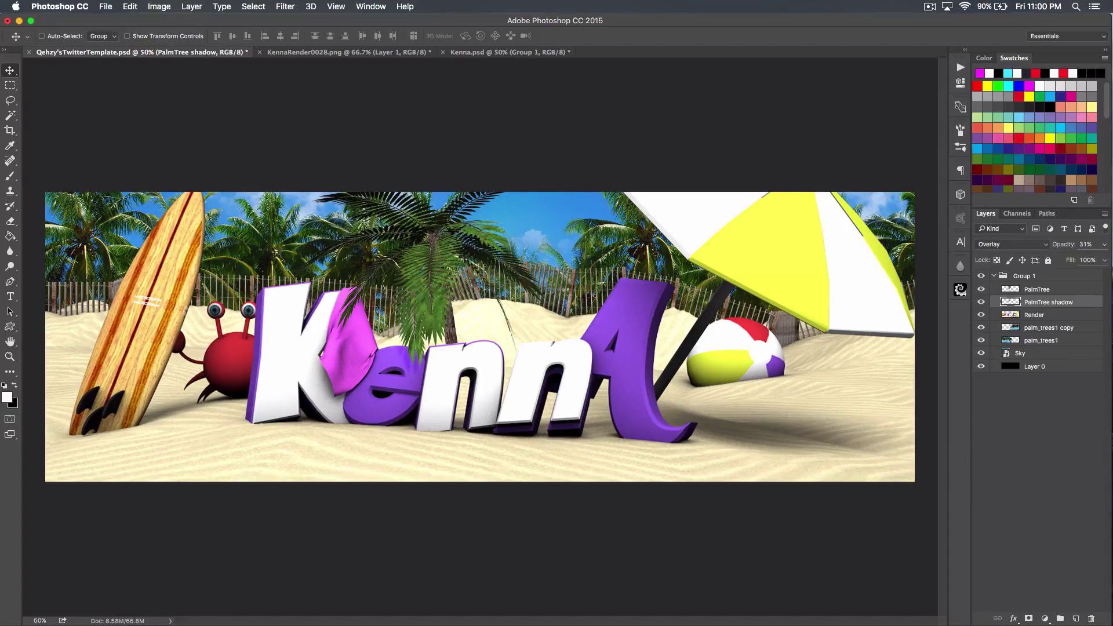
Place PalmTree.png from the Photoshop Part folder into the header and flip it horizontally
key(super+Tab)
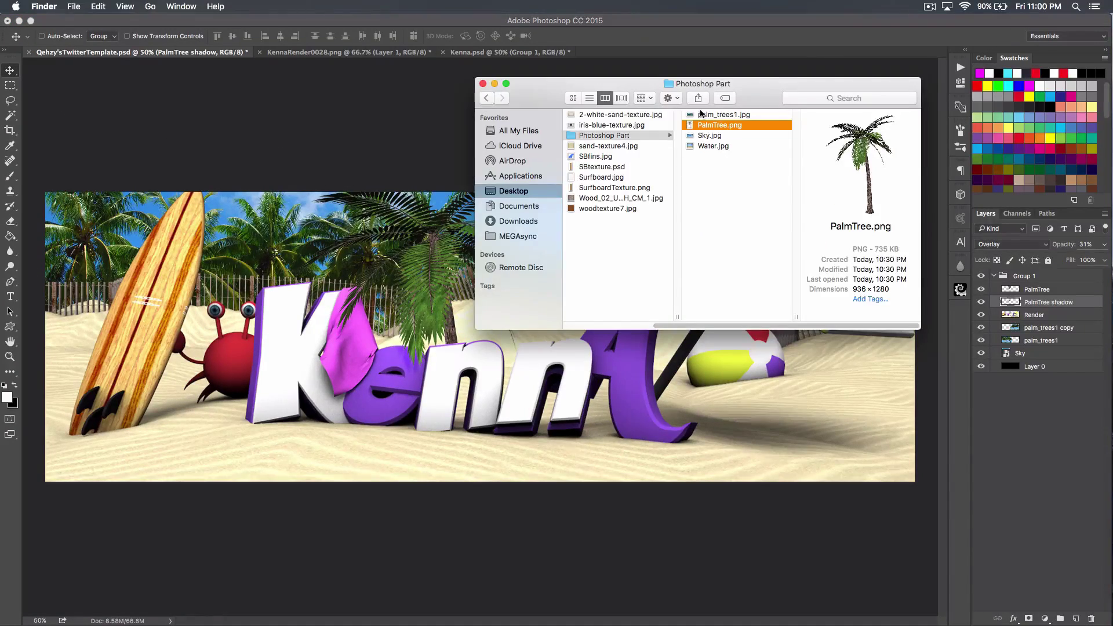
key(super+Tab)
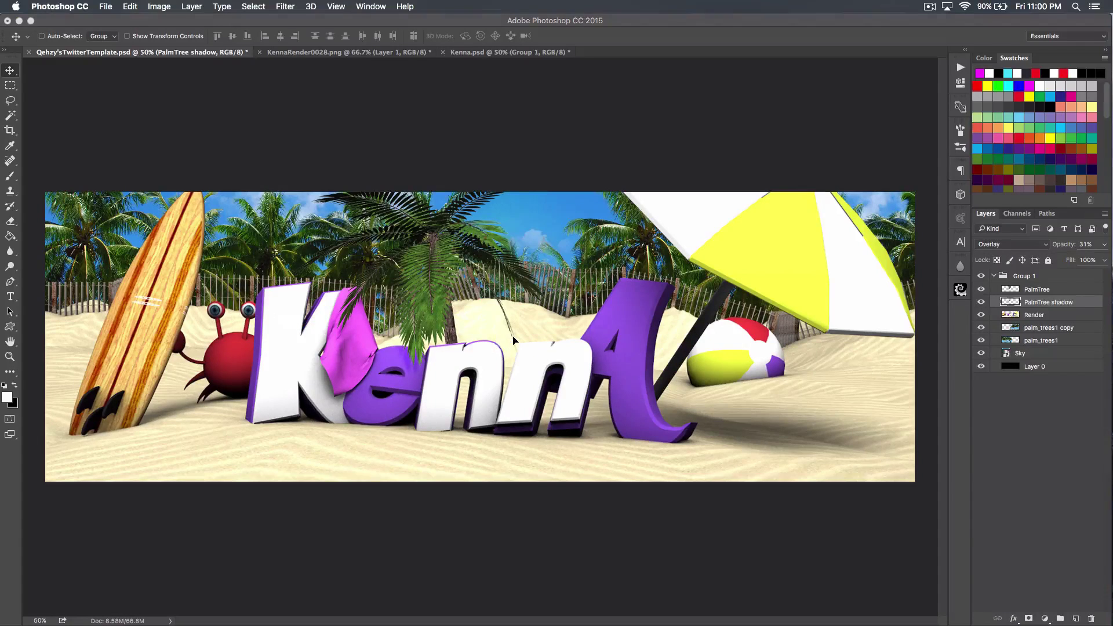
drag(513, 339, 513, 339)
key(super+minus)
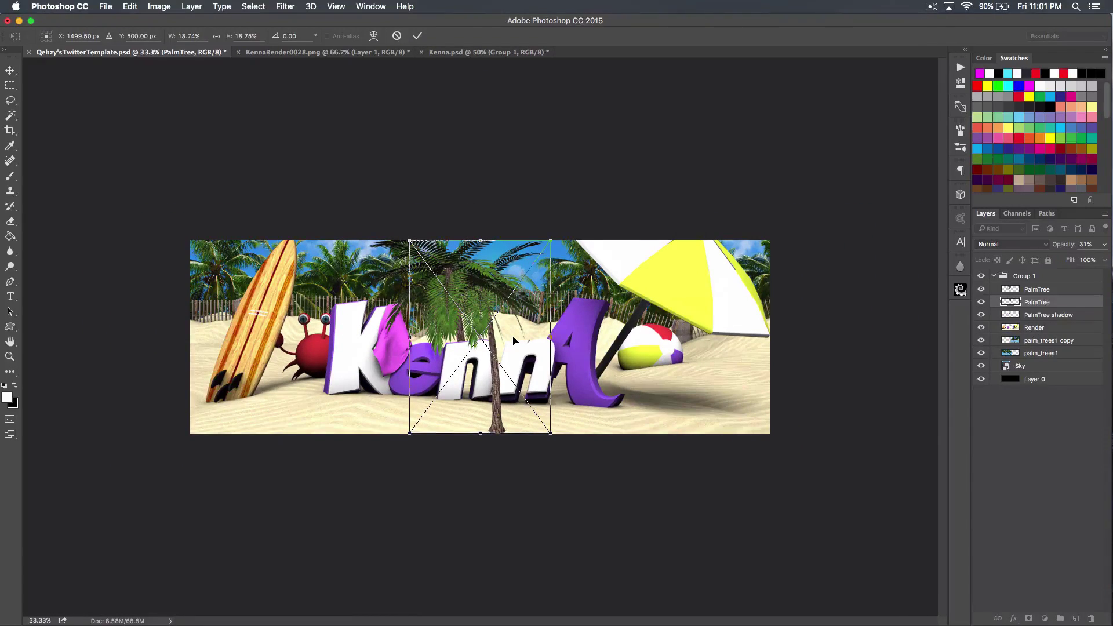
right_click(513, 341)
click(557, 471)
Move the new palm to the header's edge by the surfboard, rotate it about 18° and scale it to about 17.5%
drag(493, 357, 189, 357)
drag(321, 335, 327, 381)
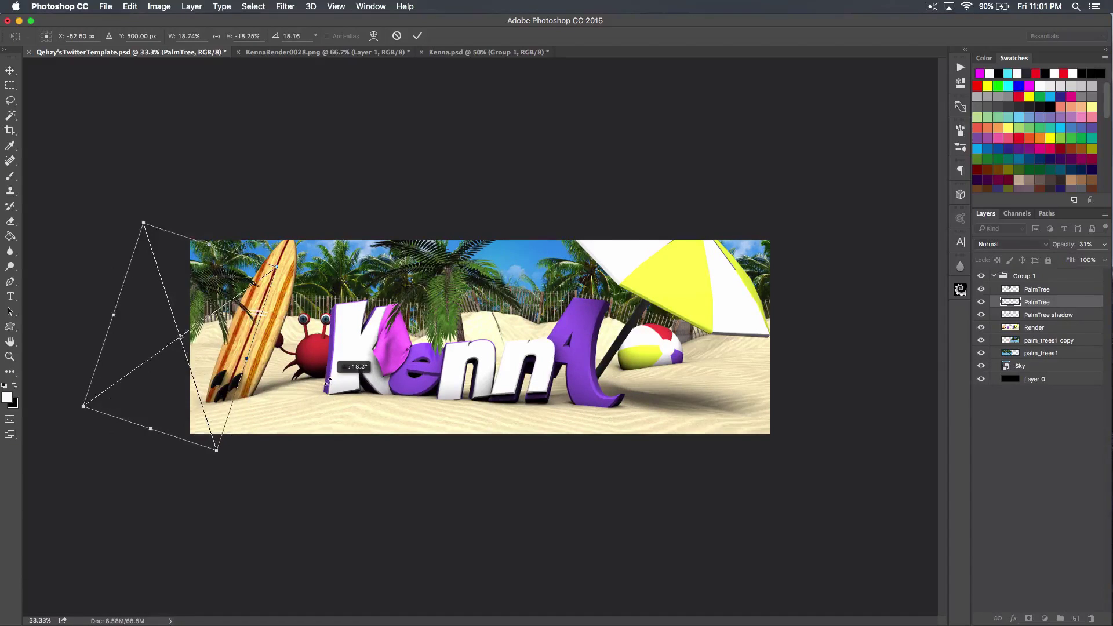
drag(187, 357, 197, 347)
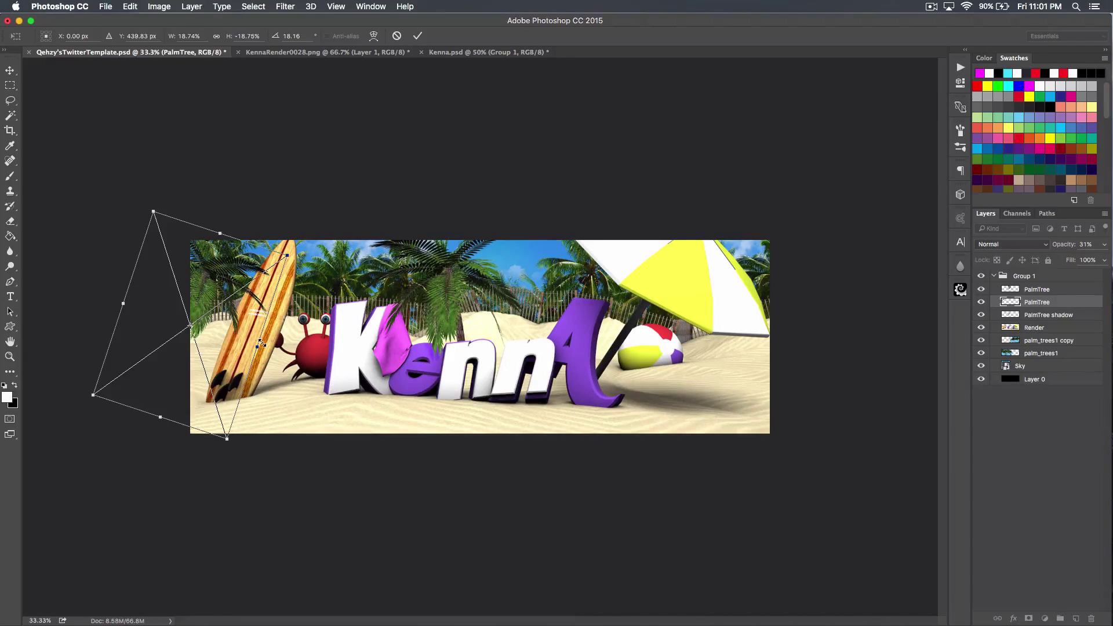
drag(152, 209, 158, 227)
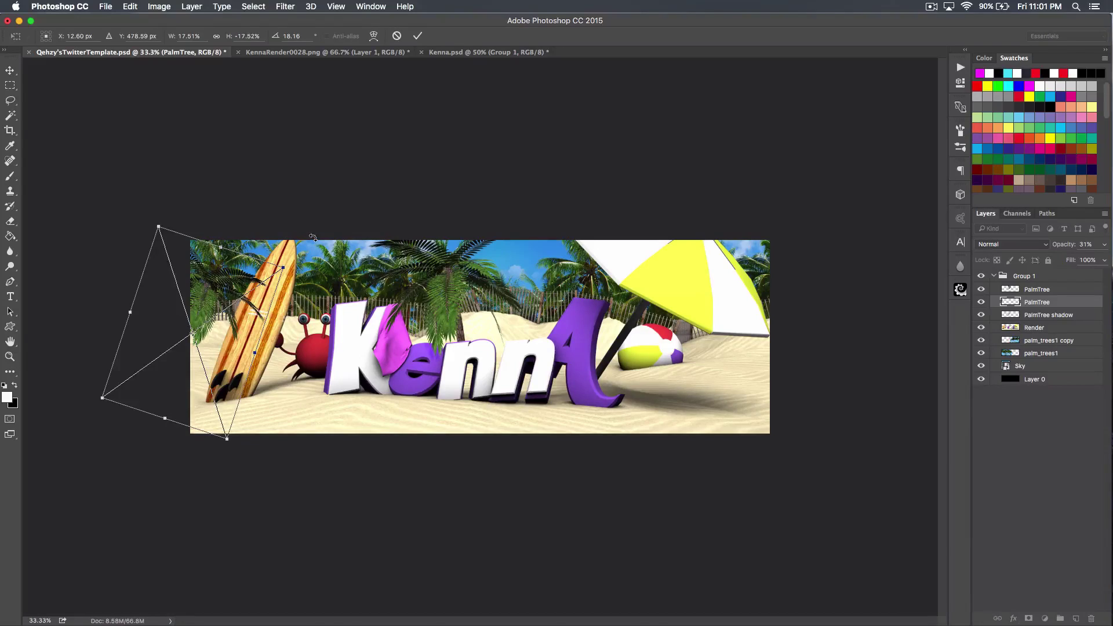
key(Return)
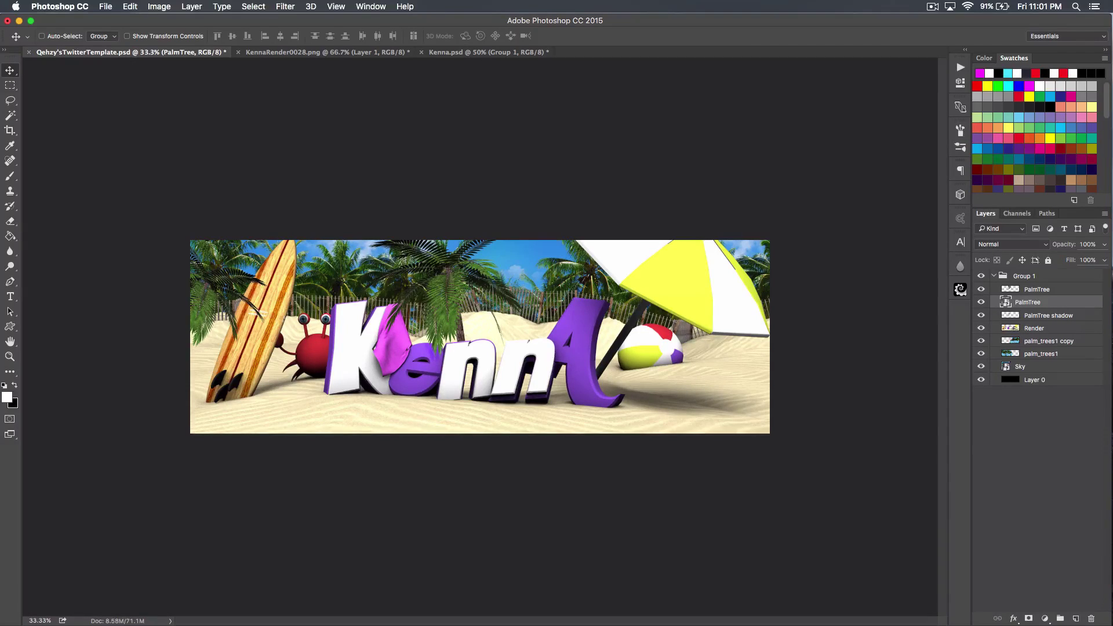
Place Water.jpg from the Photoshop Part folder and enlarge it to about 32% so it spans the header's width
key(super+Tab)
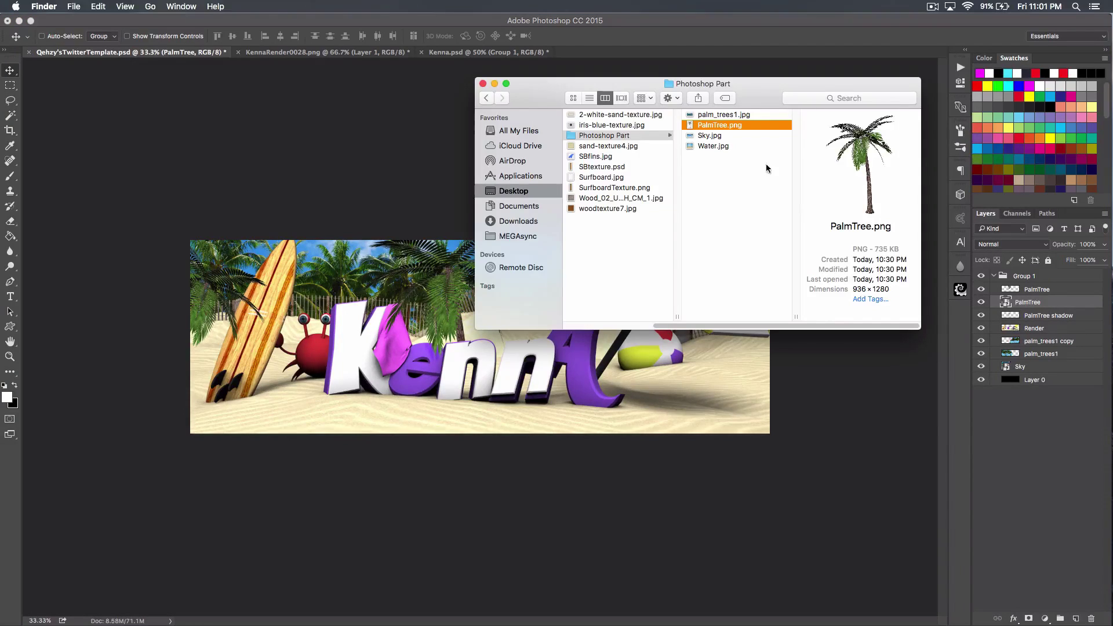
click(707, 146)
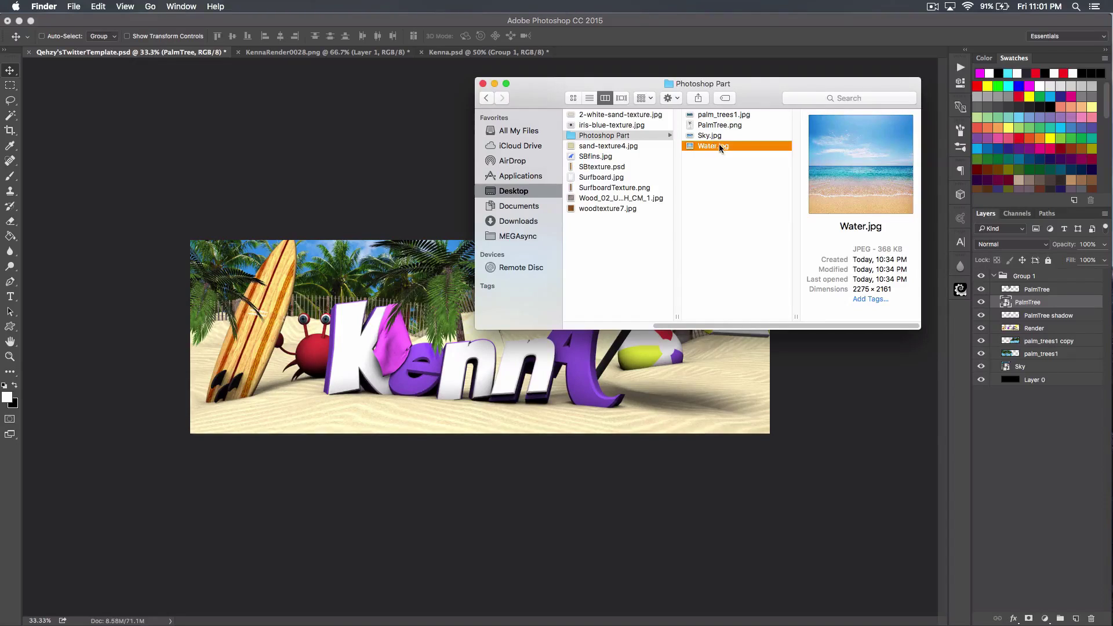
drag(719, 145, 386, 426)
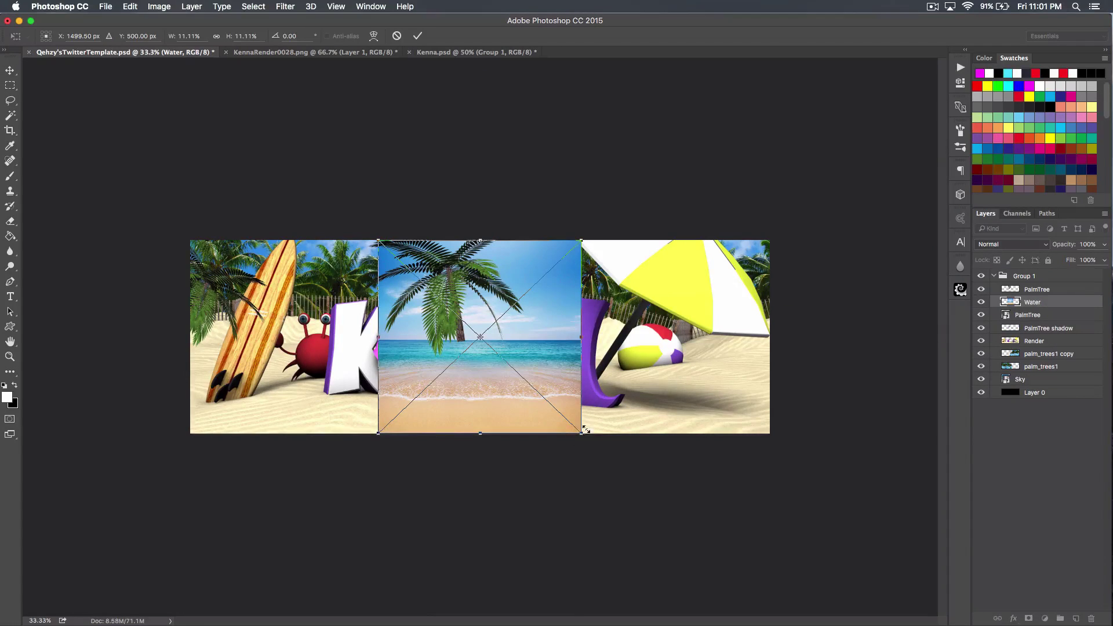
drag(584, 436, 850, 534)
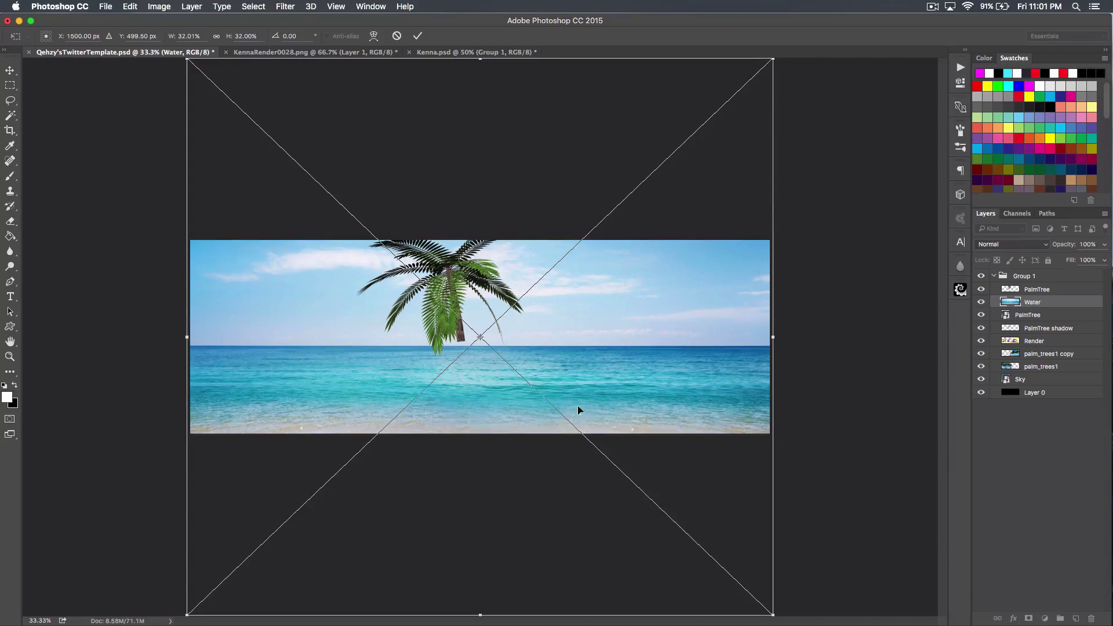
Flip the water image vertically and move it down so its shoreline foam crosses the lower part of the header
right_click(566, 354)
click(597, 499)
drag(593, 303, 586, 513)
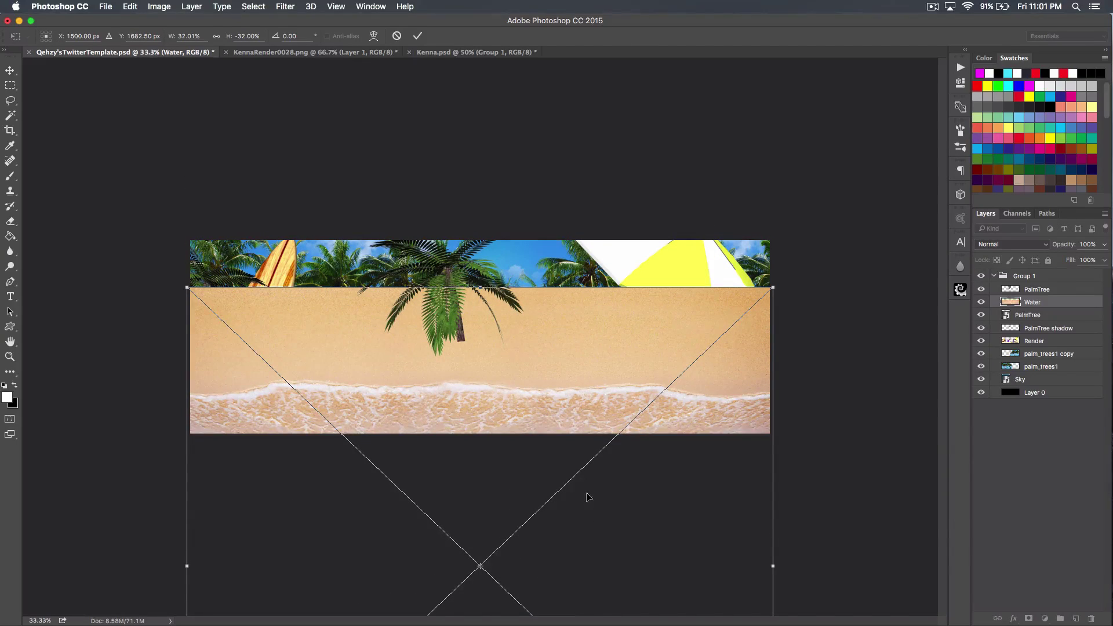
key(Return)
Move the Water layer above the PalmTree layers, lower its opacity to 61% and nudge it down beneath the lettering
drag(1049, 315, 1042, 248)
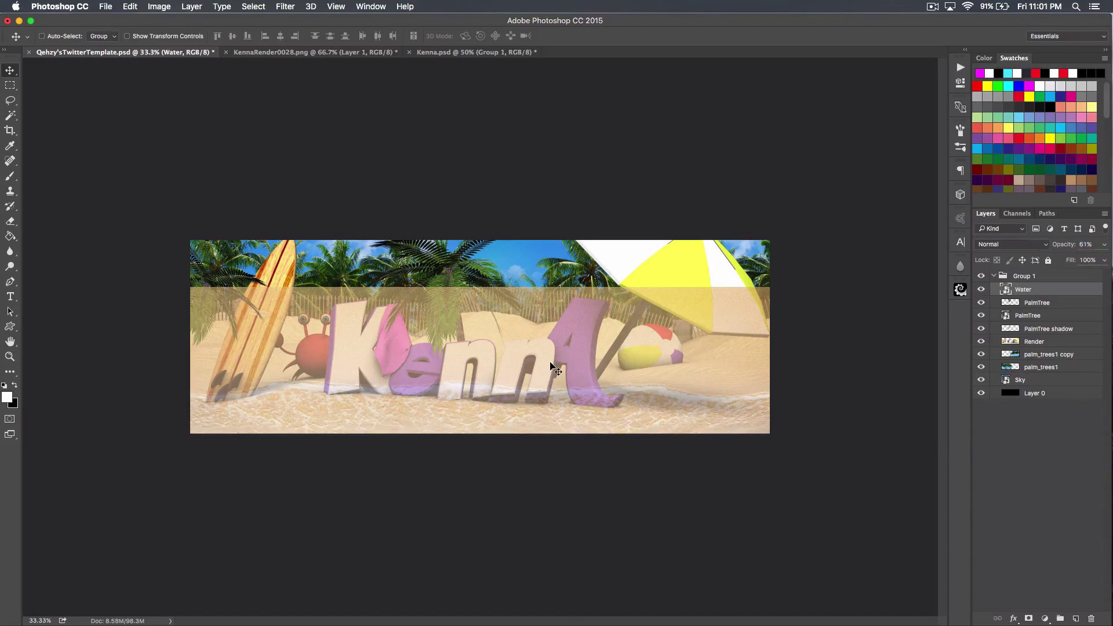
key(shift+Down)
key(shift+Down)
key(shift+Down)
key(shift+Down)
key(shift+Down)
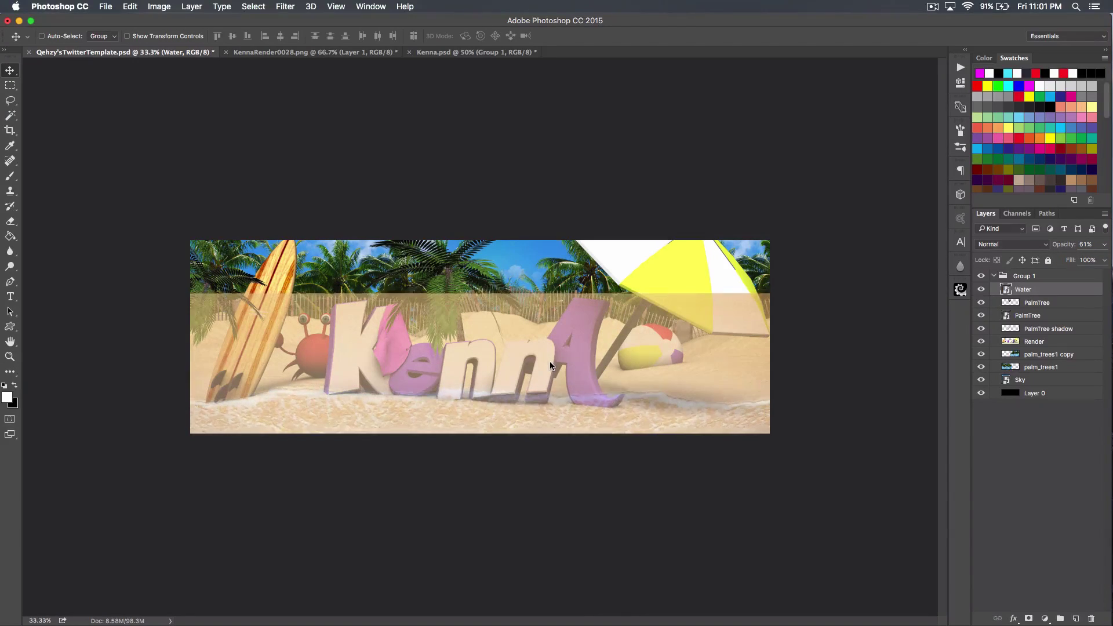
key(shift+Down)
key(shift+Down)
key(shift+Down)
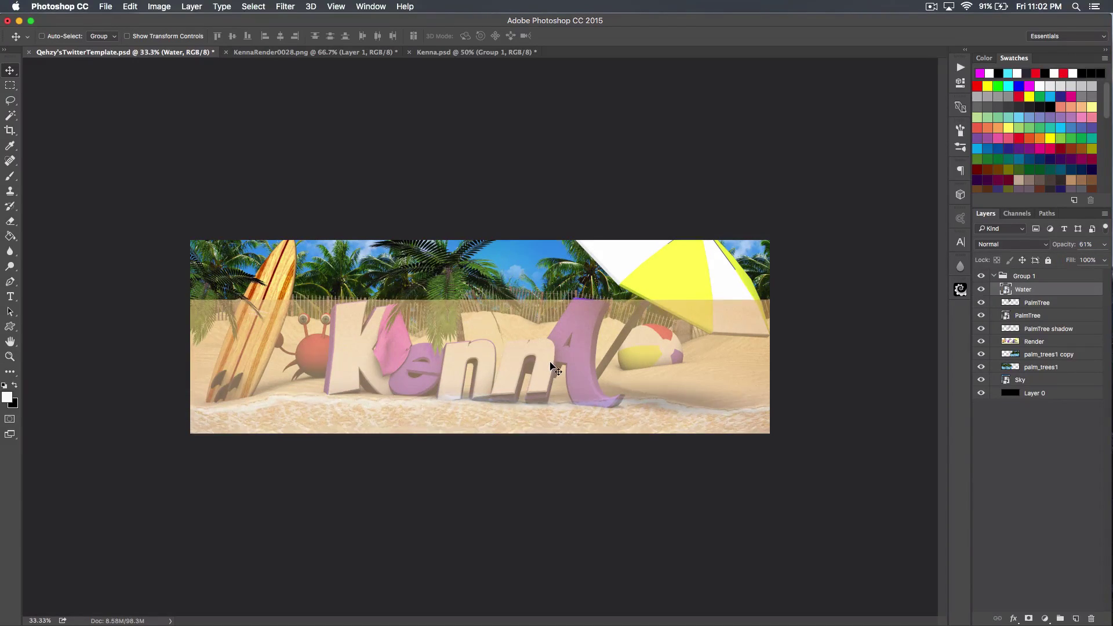
Nudge the Water layer slightly further down below the lettering and set its opacity to 66%
key(shift+Down)
key(shift+Down)
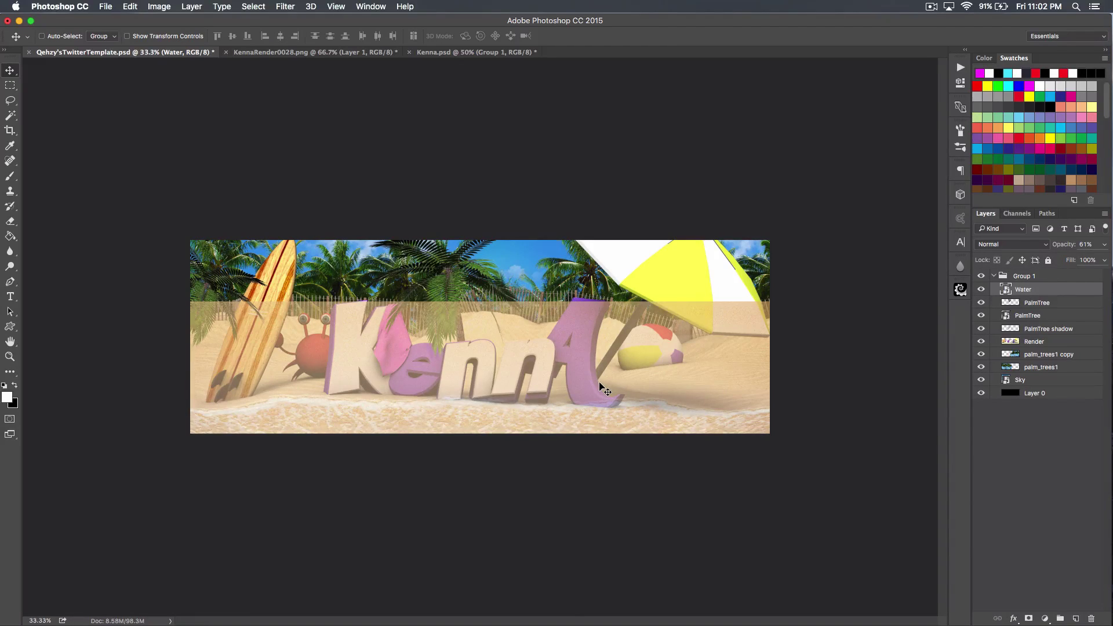
key(Down)
key(Down)
key(Down)
key(Down)
key(Down)
key(Down)
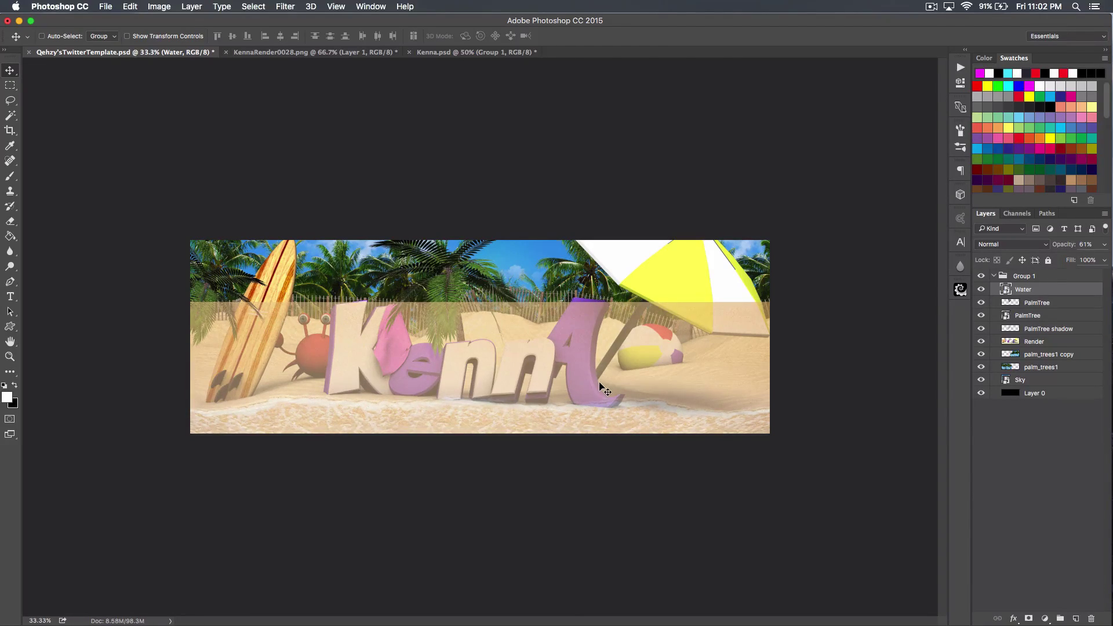
key(Down)
key(Down)
key(Down)
key(Down)
key(Down)
key(Down)
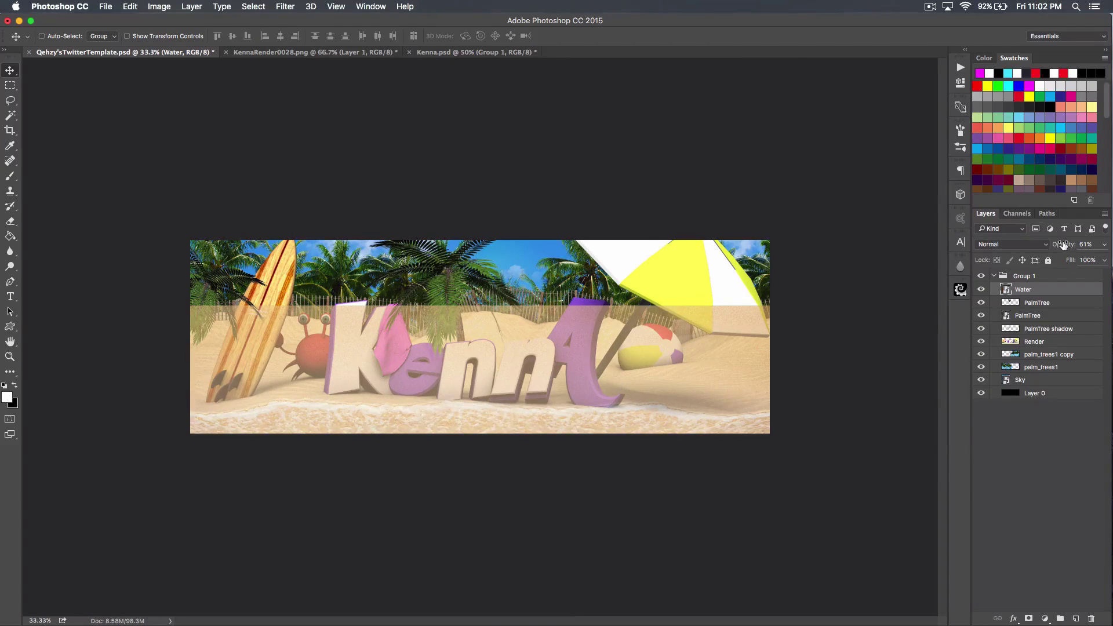
drag(1061, 243, 1065, 248)
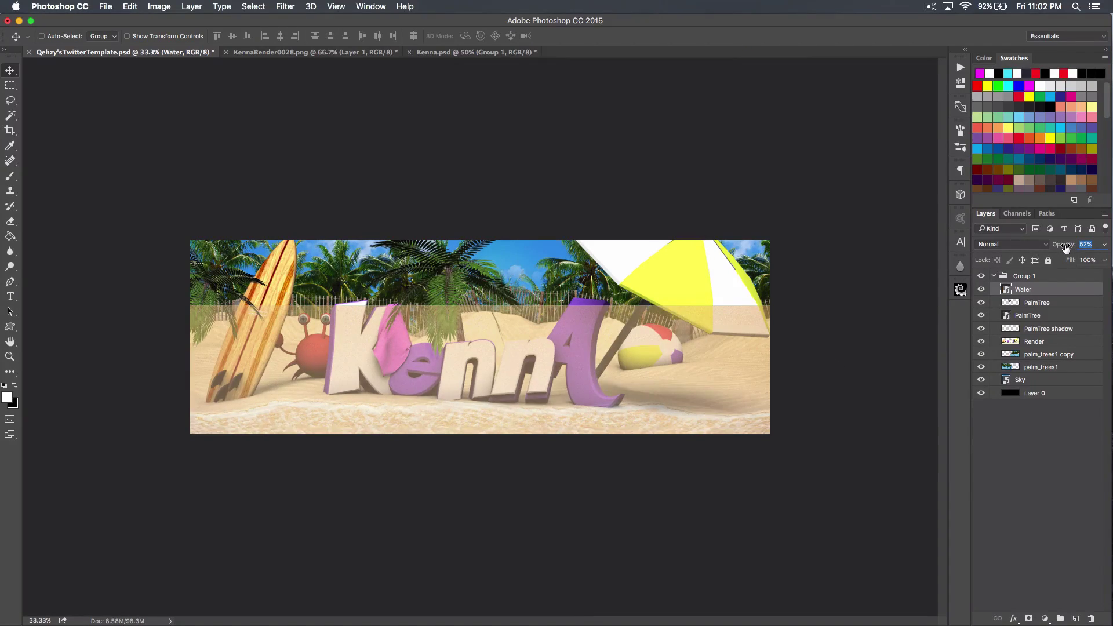
drag(1071, 248, 1072, 250)
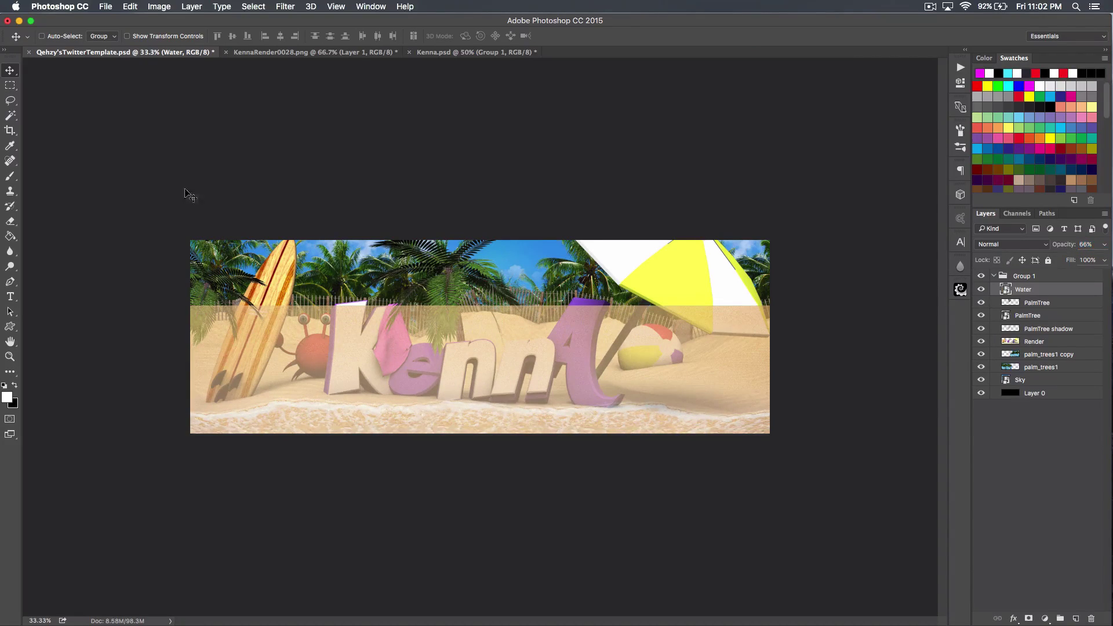
Rasterize the Water layer so the Eraser tool can be used on it
click(10, 222)
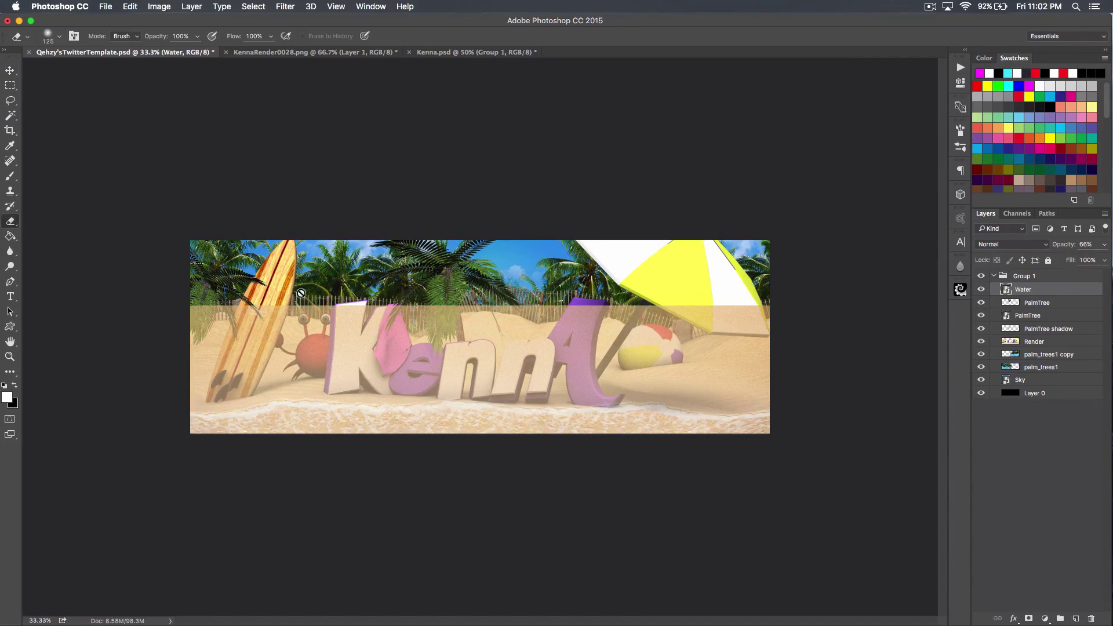
right_click(1053, 291)
click(951, 322)
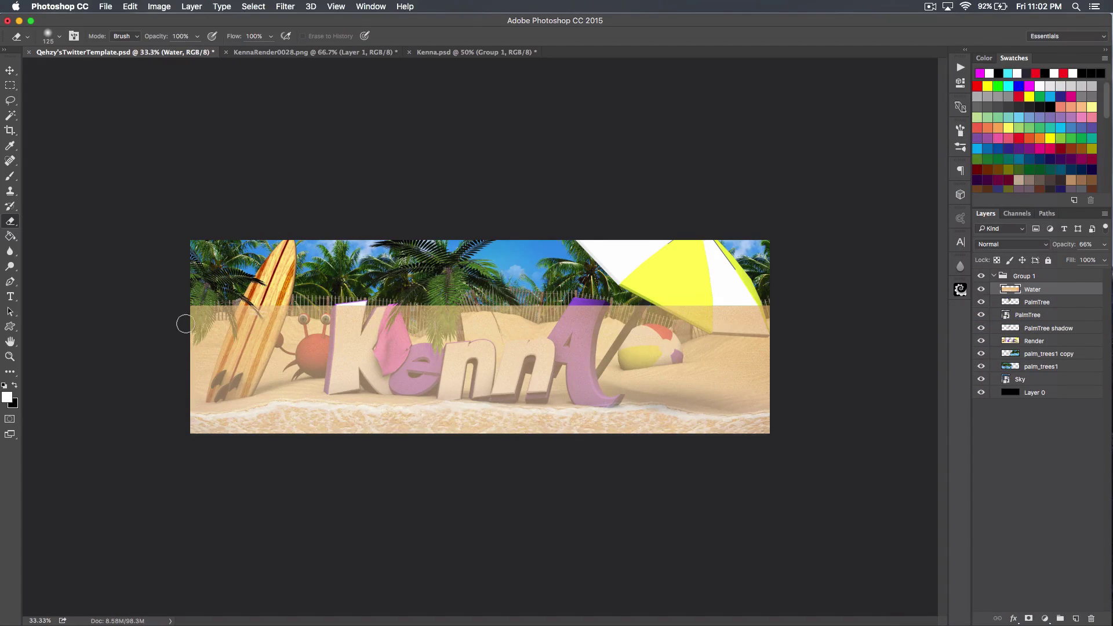
Erase the water image above the shoreline and around the bases of the letters with a 600 px soft eraser
key(bracketright)
key(bracketright)
key(bracketright)
key(bracketright)
key(bracketright)
key(bracketright)
key(bracketright)
key(bracketright)
mouse_move(194, 317)
mouse_down()
mouse_move(248, 306)
mouse_move(237, 322)
mouse_move(459, 299)
mouse_move(379, 313)
mouse_move(877, 319)
mouse_up()
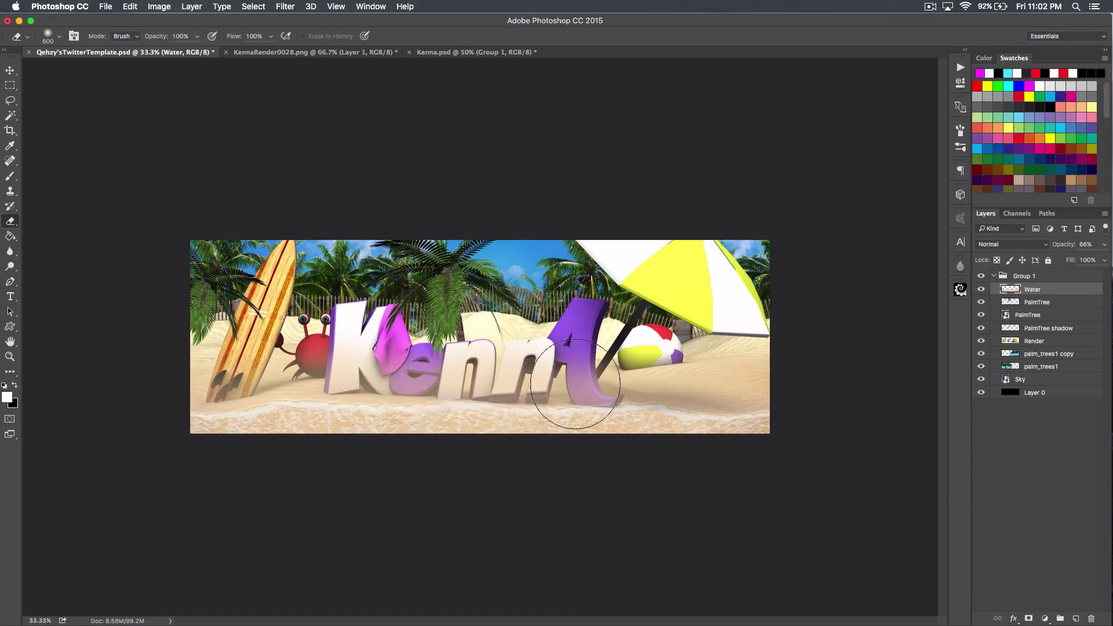
drag(541, 405, 435, 380)
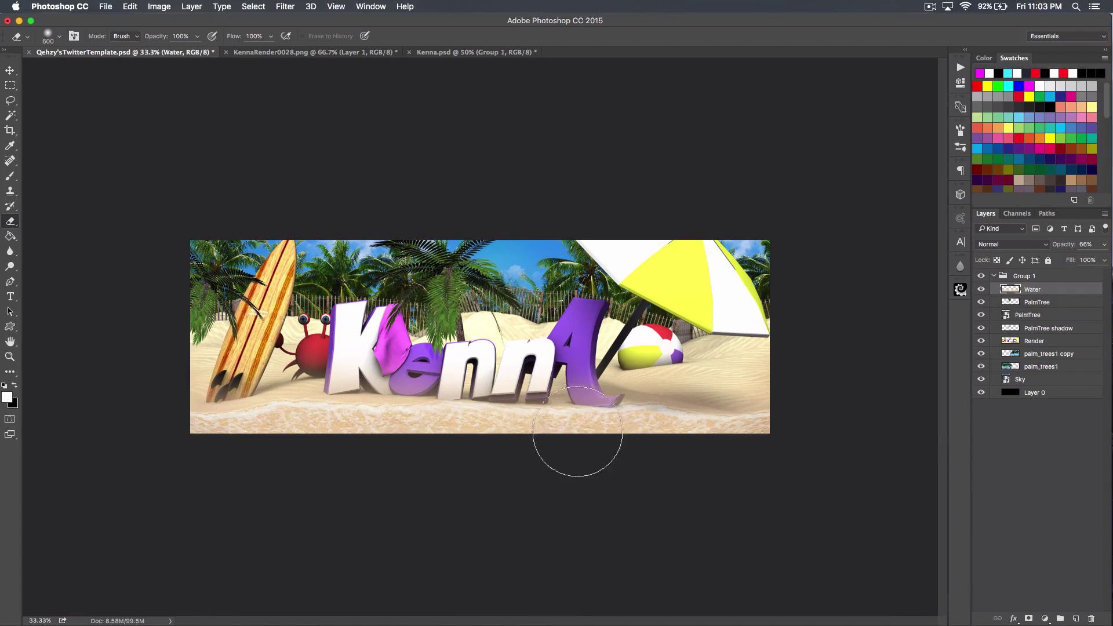
mouse_move(480, 420)
mouse_down()
mouse_move(402, 427)
mouse_move(473, 458)
mouse_move(559, 447)
mouse_move(356, 424)
mouse_move(609, 447)
mouse_move(628, 436)
mouse_up()
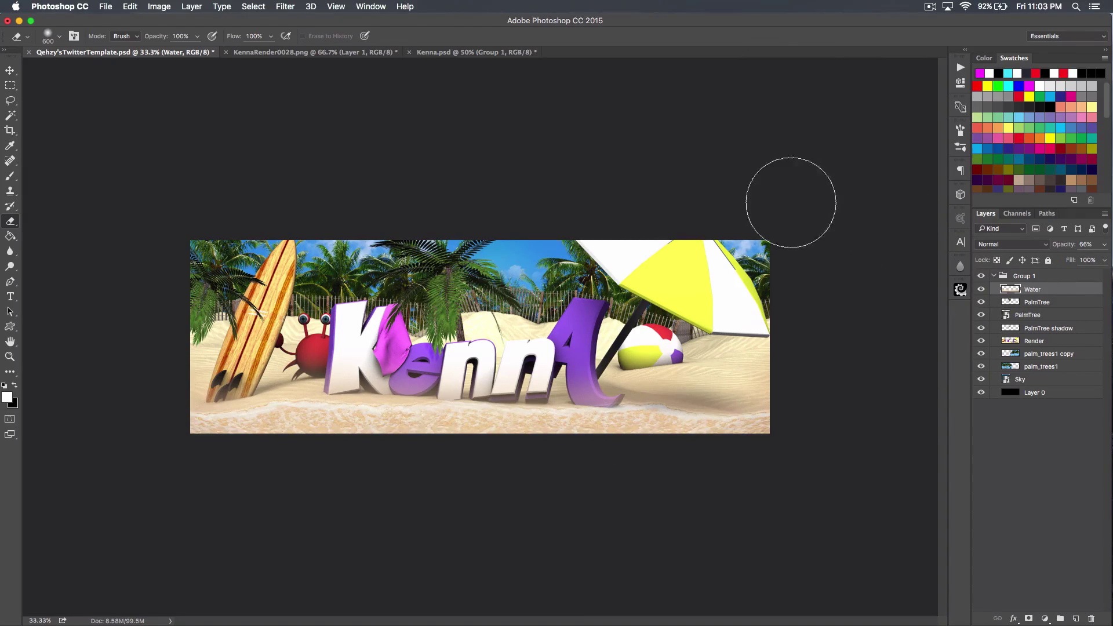
In KennaRender0028.png hide Layer 0, and copy the Layer 1 splash into the Twitter template at the foot of the A
click(9, 70)
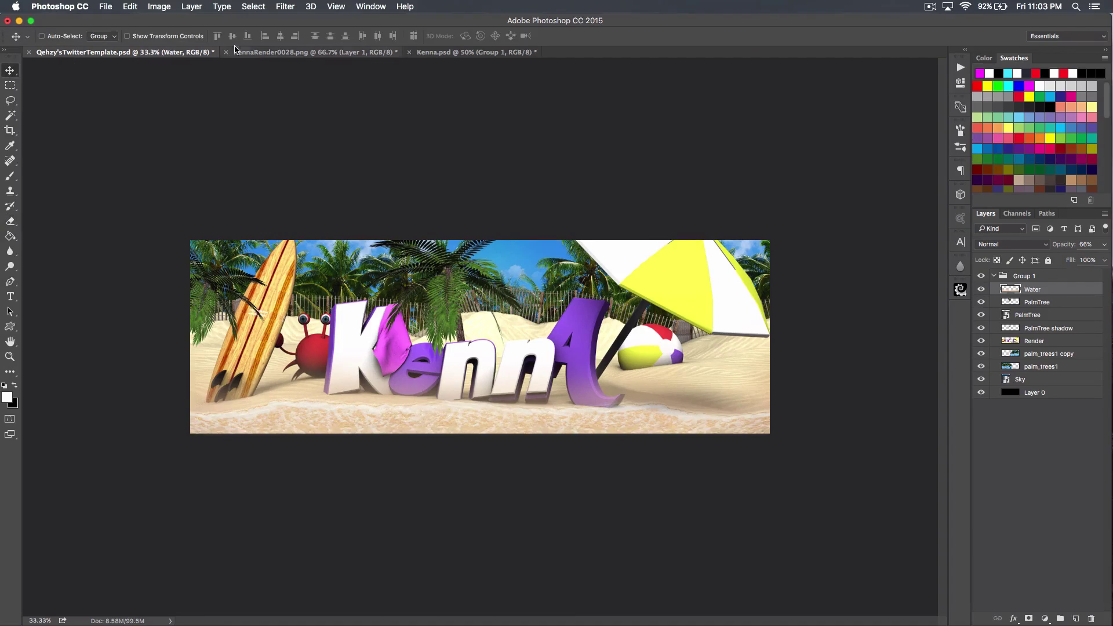
click(266, 53)
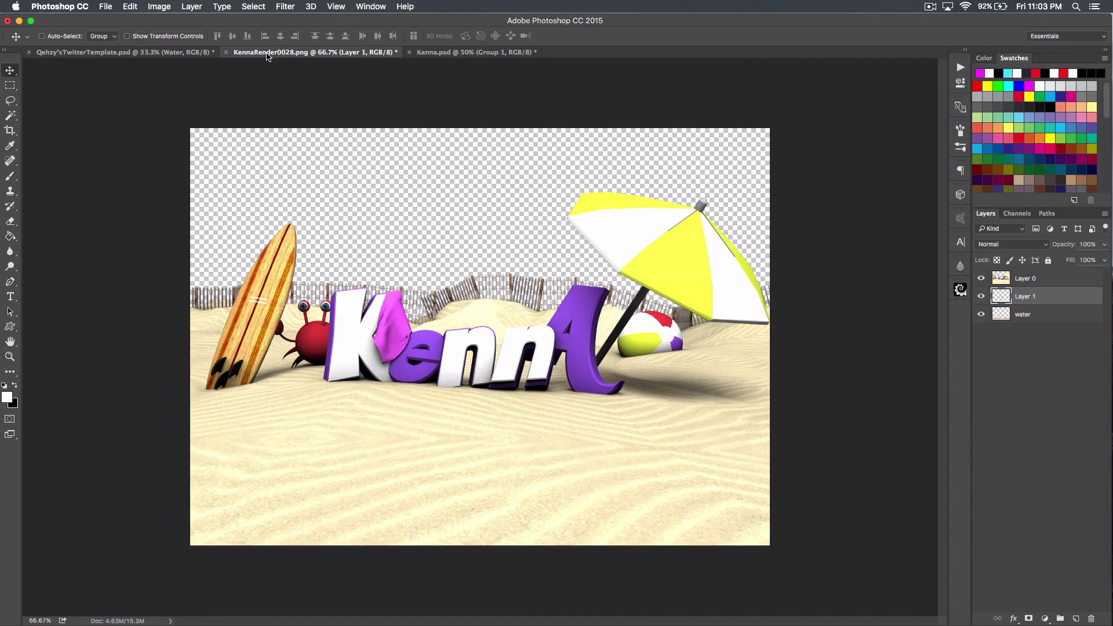
click(981, 279)
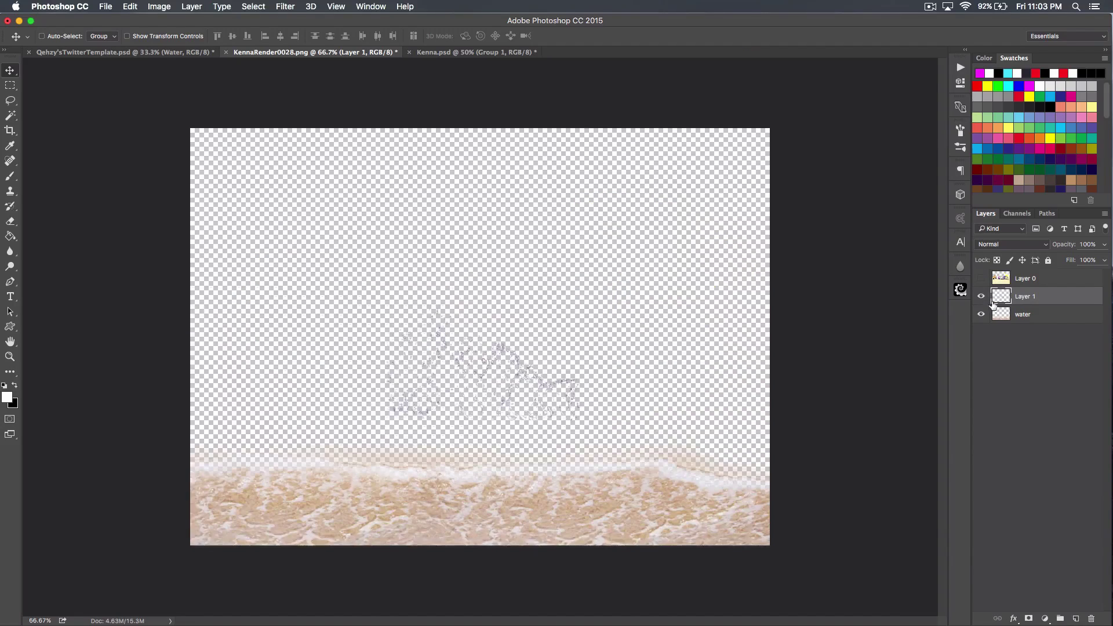
drag(566, 373, 135, 50)
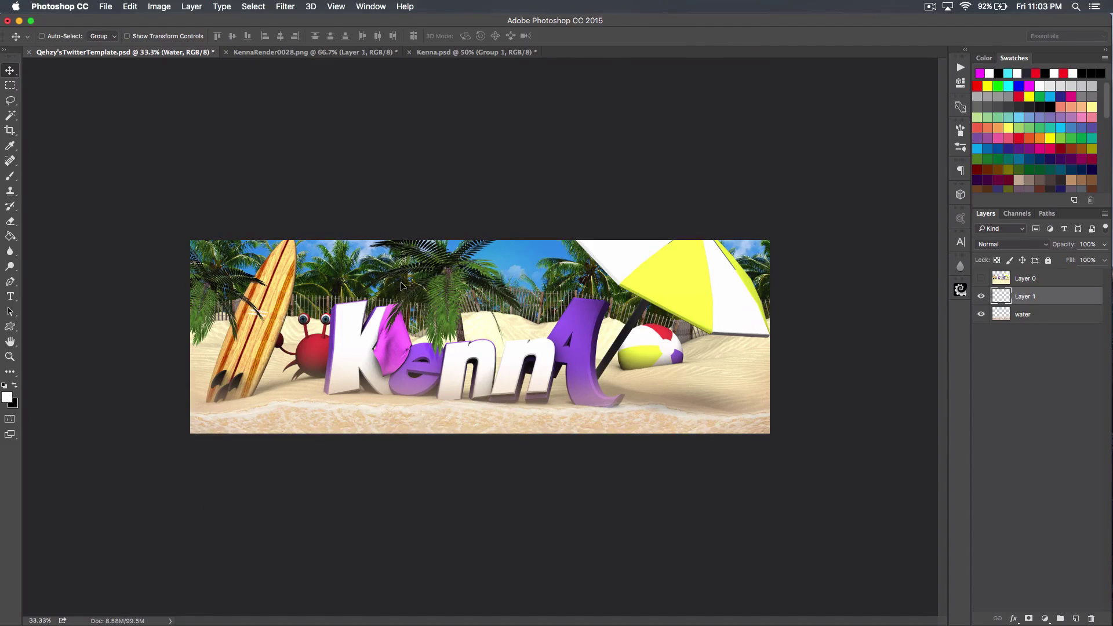
mouse_move(627, 413)
mouse_down()
mouse_move(666, 401)
mouse_move(605, 401)
mouse_move(622, 400)
mouse_up()
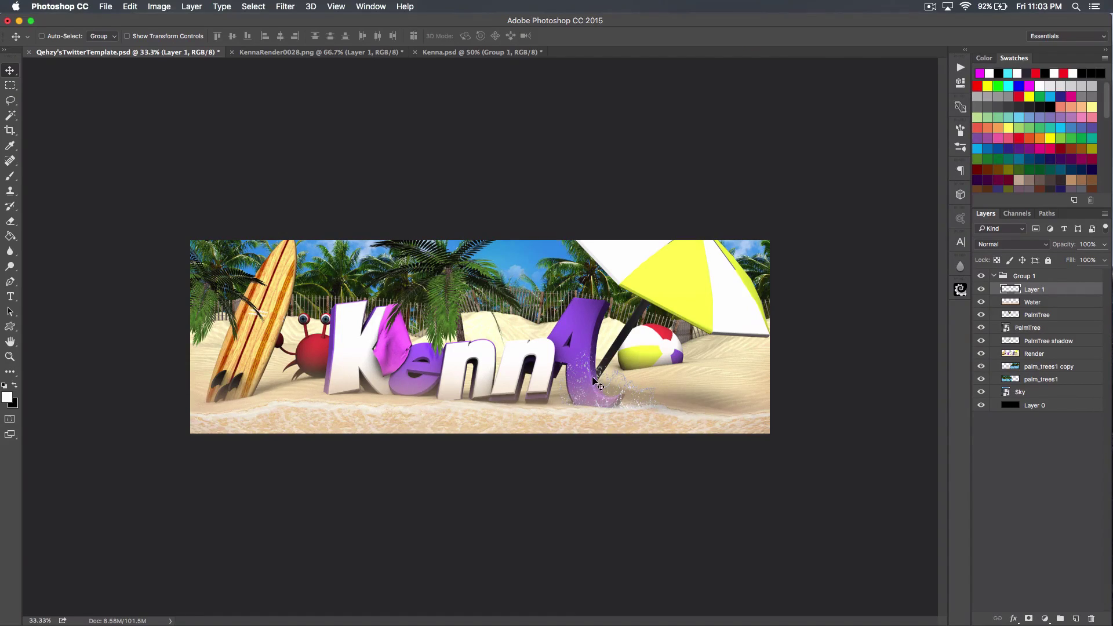
Duplicate the splash twice, rotating and placing the copies over the foam at the header's lower right and lower centre
drag(597, 384, 728, 427)
key(ctrl+t)
drag(815, 446, 826, 376)
drag(742, 412, 482, 444)
key(Return)
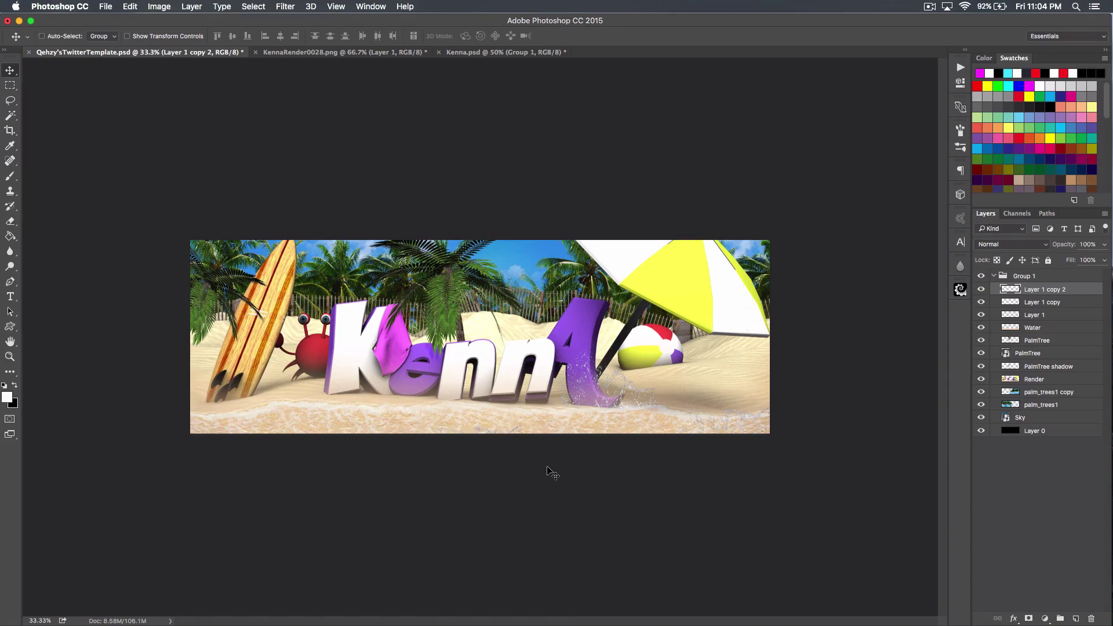
Duplicate the splash once more, rotate it about 36° and move it over the foam below the surfboard
key(super+j)
key(super+t)
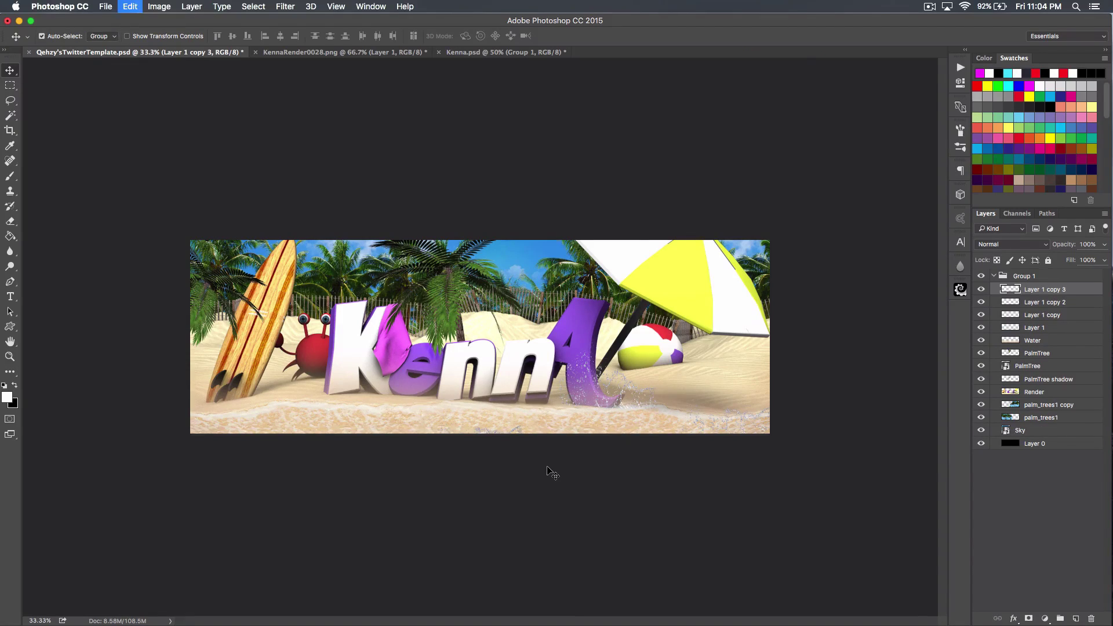
drag(656, 522, 579, 603)
drag(452, 441, 272, 439)
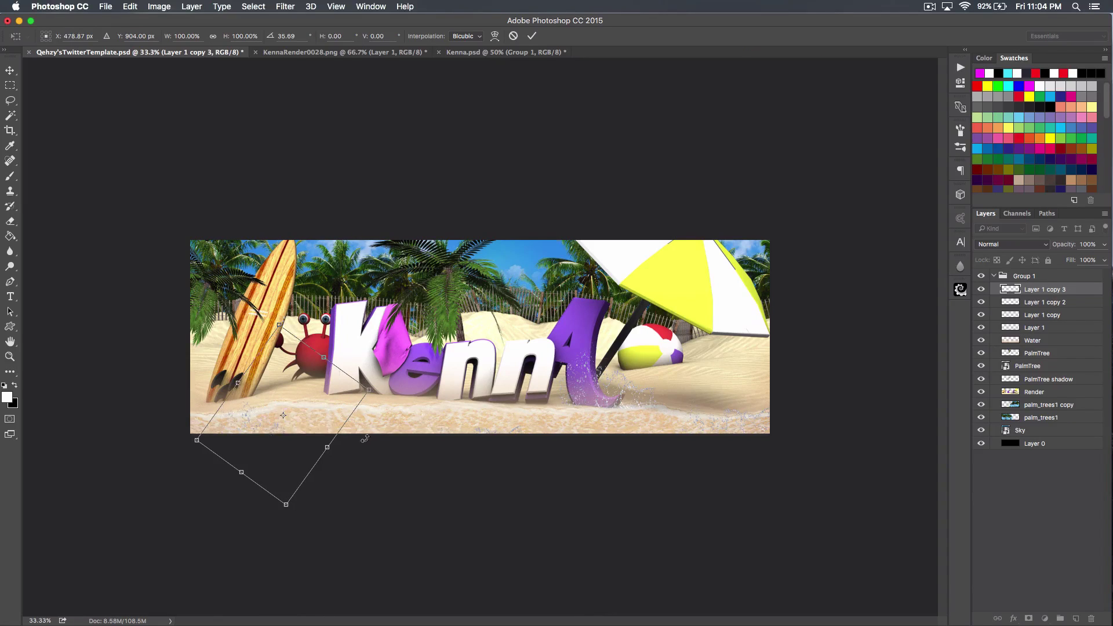
key(Return)
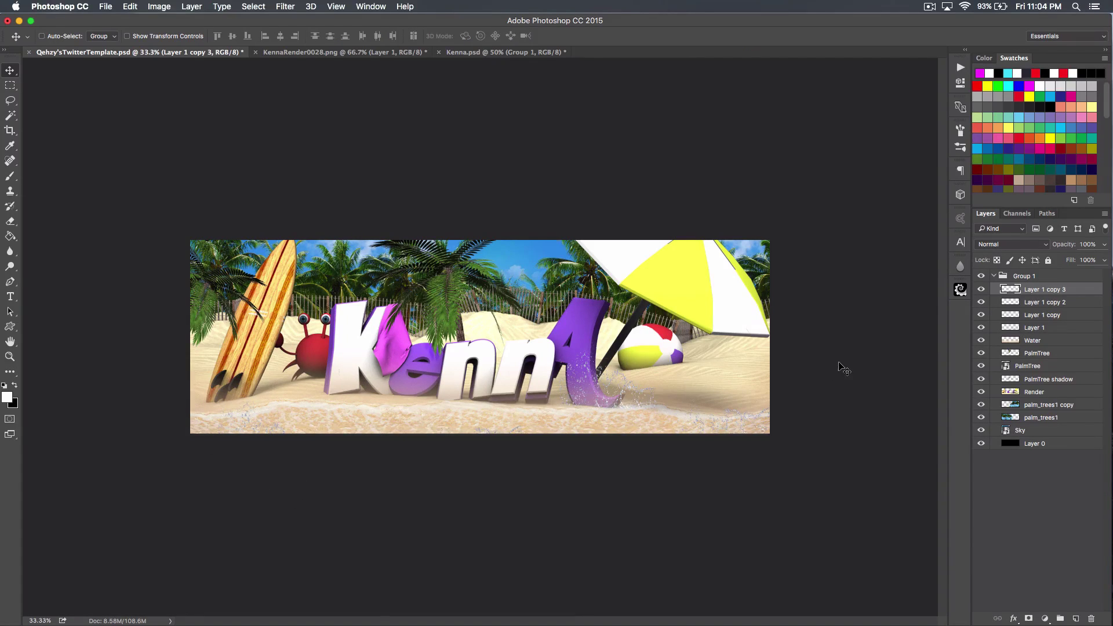
Erase the excess splash around the A on Layer 1 with a 200 px eraser, keeping the droplets at its foot
click(1055, 330)
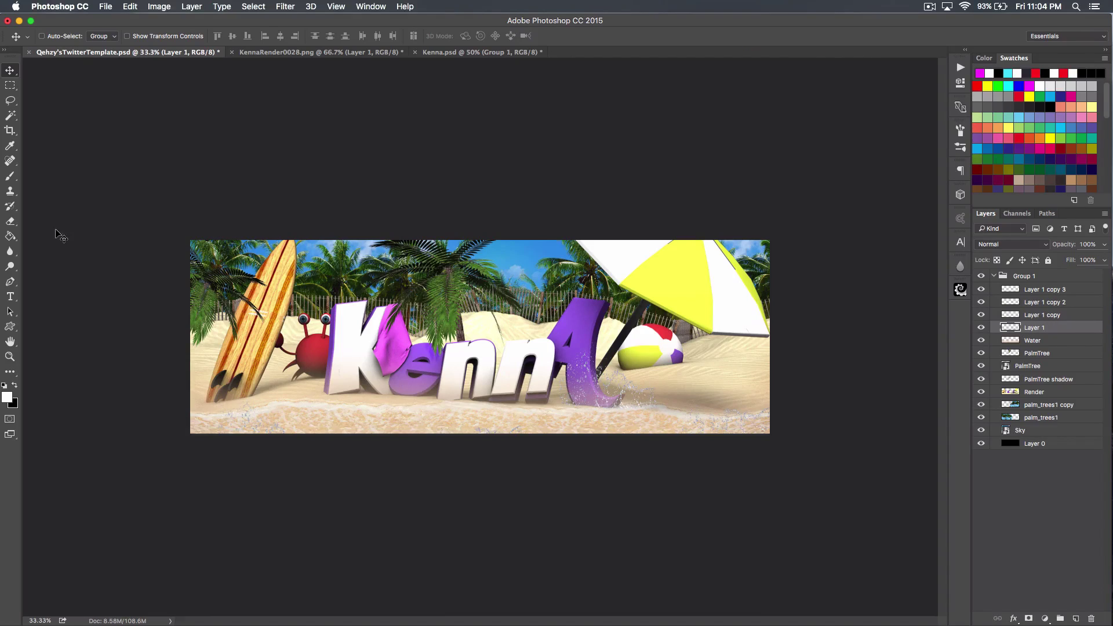
click(10, 221)
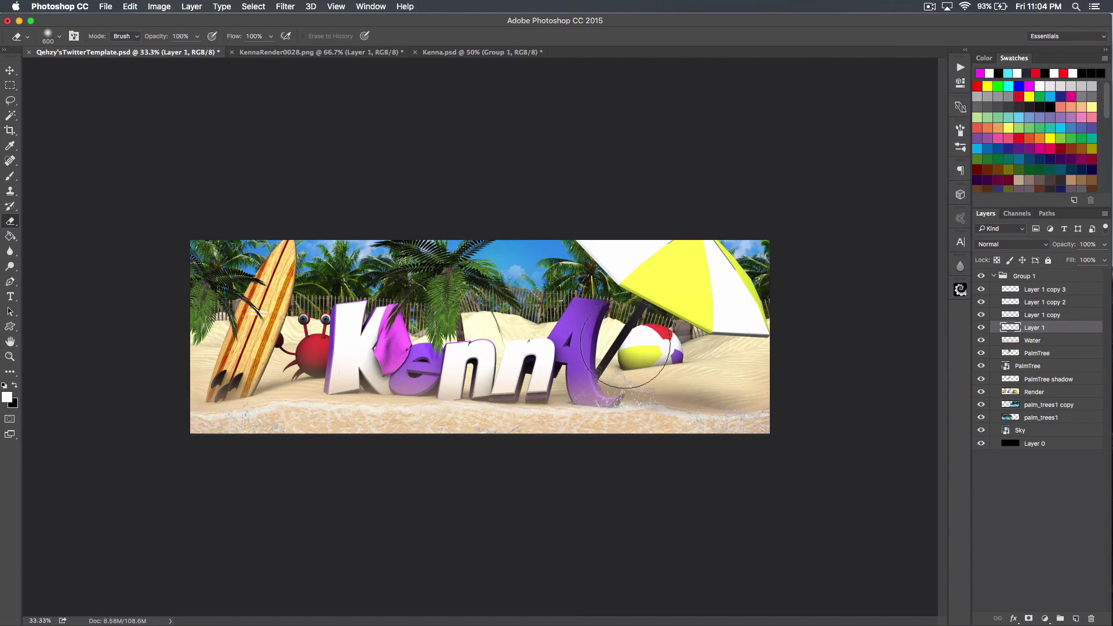
key(super+alt+z)
key(super+alt+z)
key(bracketleft)
key(bracketleft)
key(bracketleft)
key(bracketleft)
key(bracketleft)
key(bracketleft)
key(bracketleft)
key(bracketleft)
key(bracketleft)
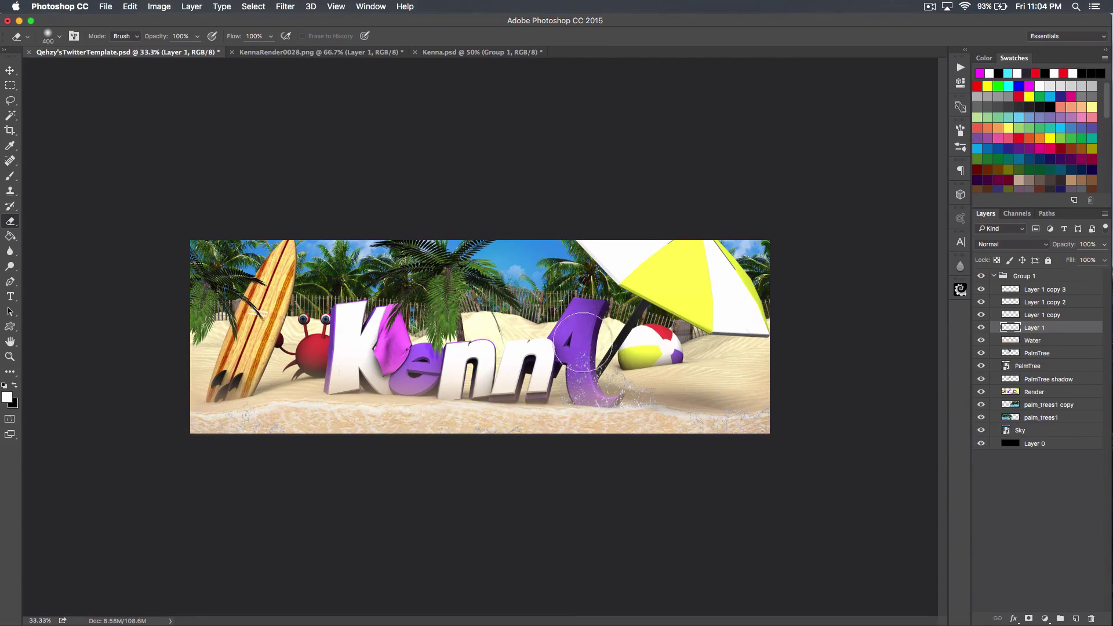
mouse_move(568, 368)
mouse_down()
mouse_move(566, 402)
mouse_move(602, 370)
mouse_move(637, 380)
mouse_move(633, 412)
mouse_up()
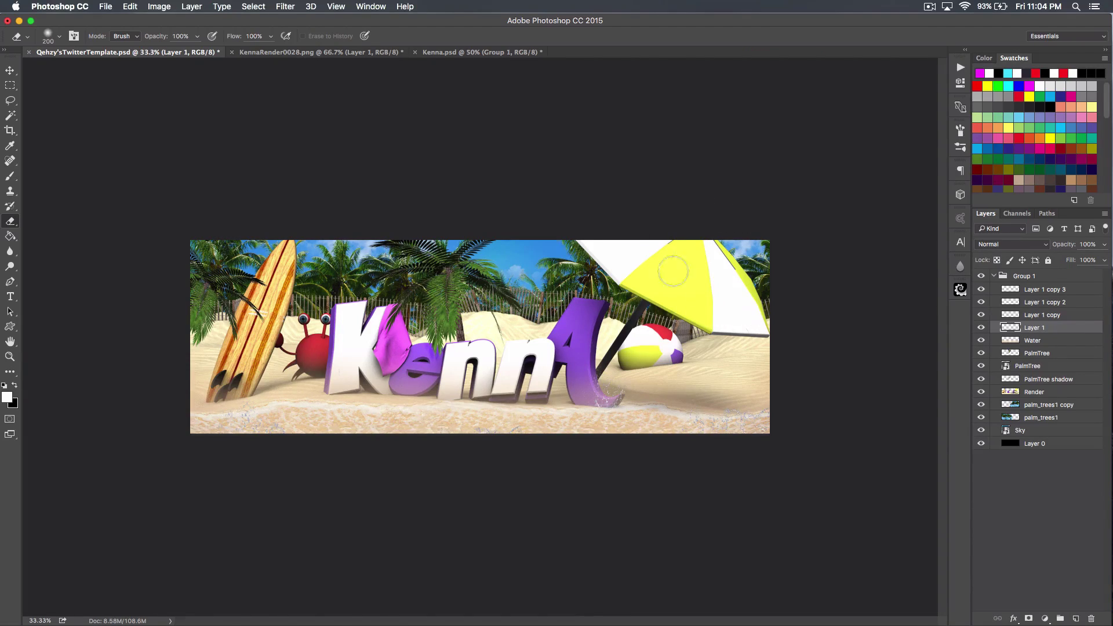
Copy Photo Filter 1, Vibrance 1, Curves 1 and Gradient Map 1 from Kenna.psd to above the template's splash layers and group them
click(1054, 288)
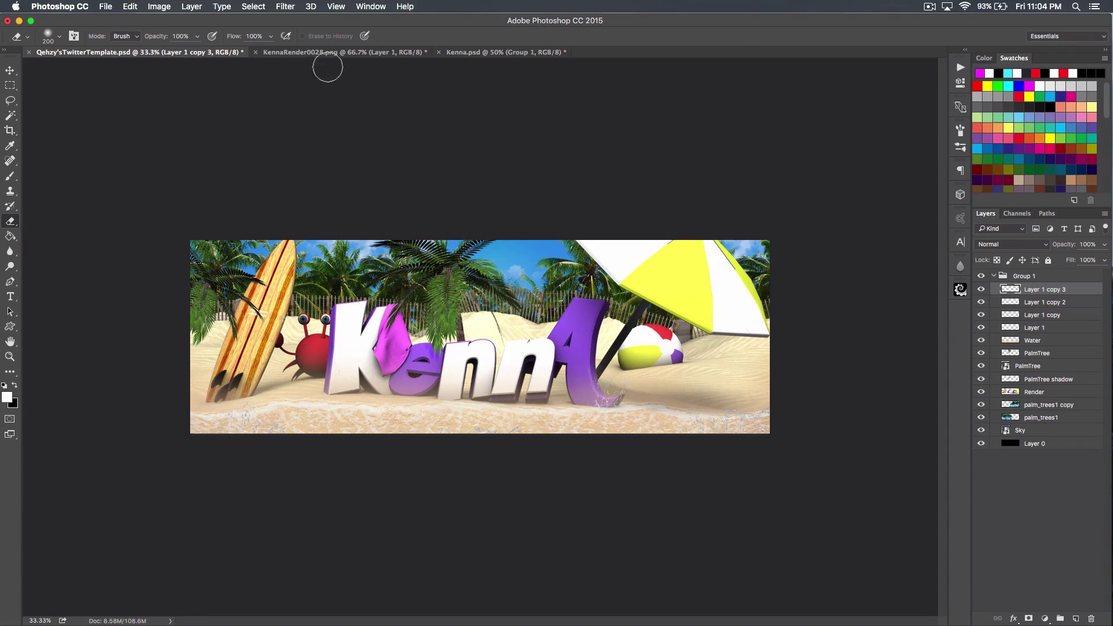
click(9, 70)
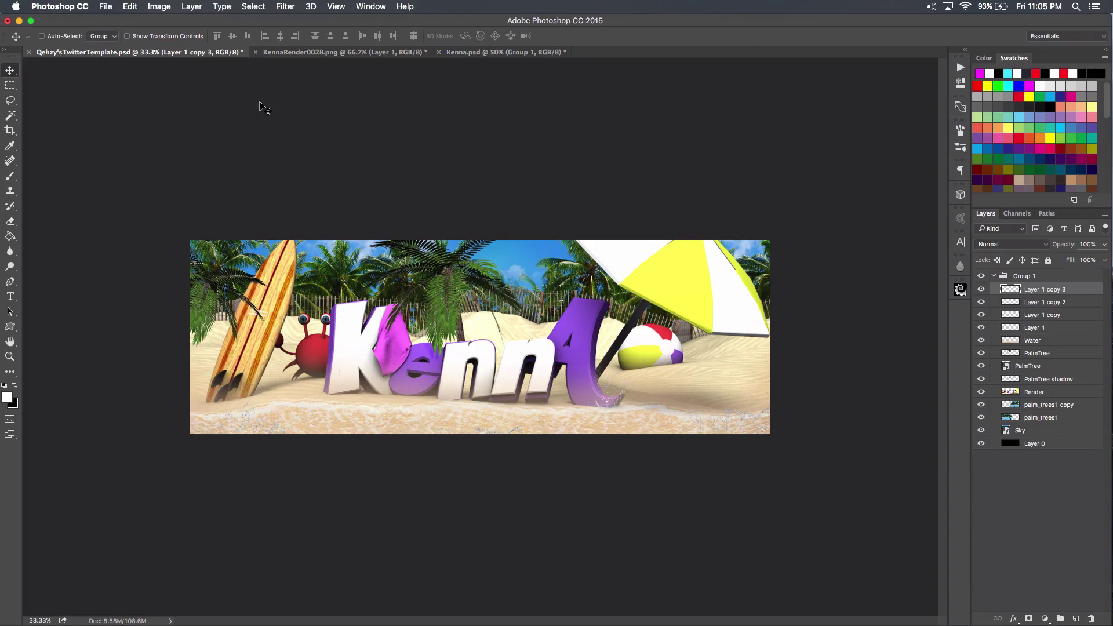
click(476, 53)
click(1069, 354)
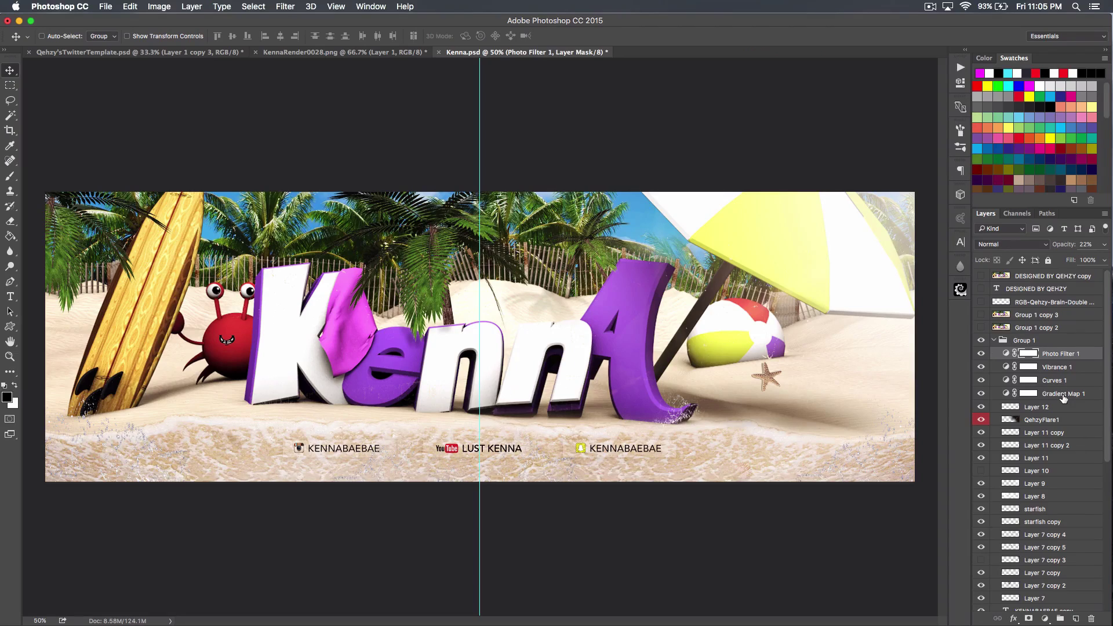
shift+click(1064, 396)
drag(521, 317, 148, 70)
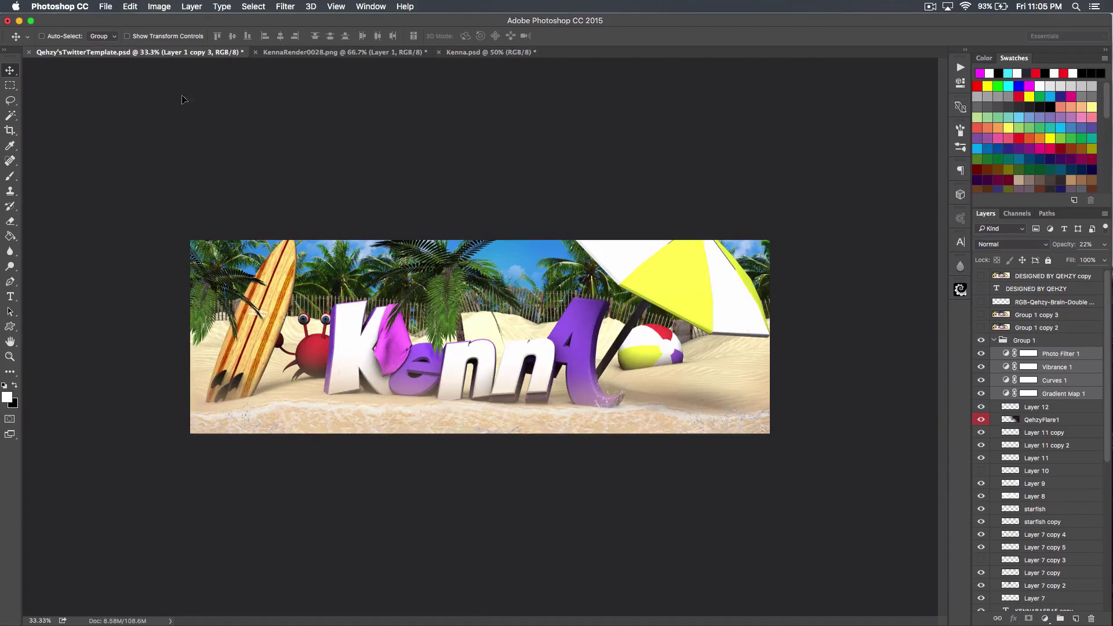
drag(526, 342, 526, 340)
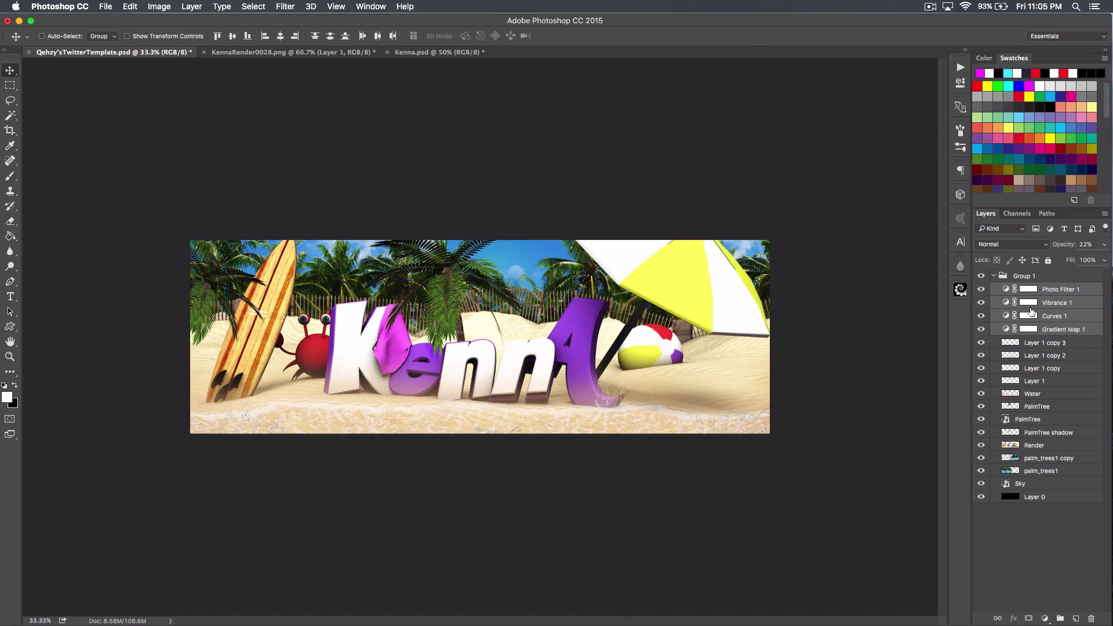
key(super+g)
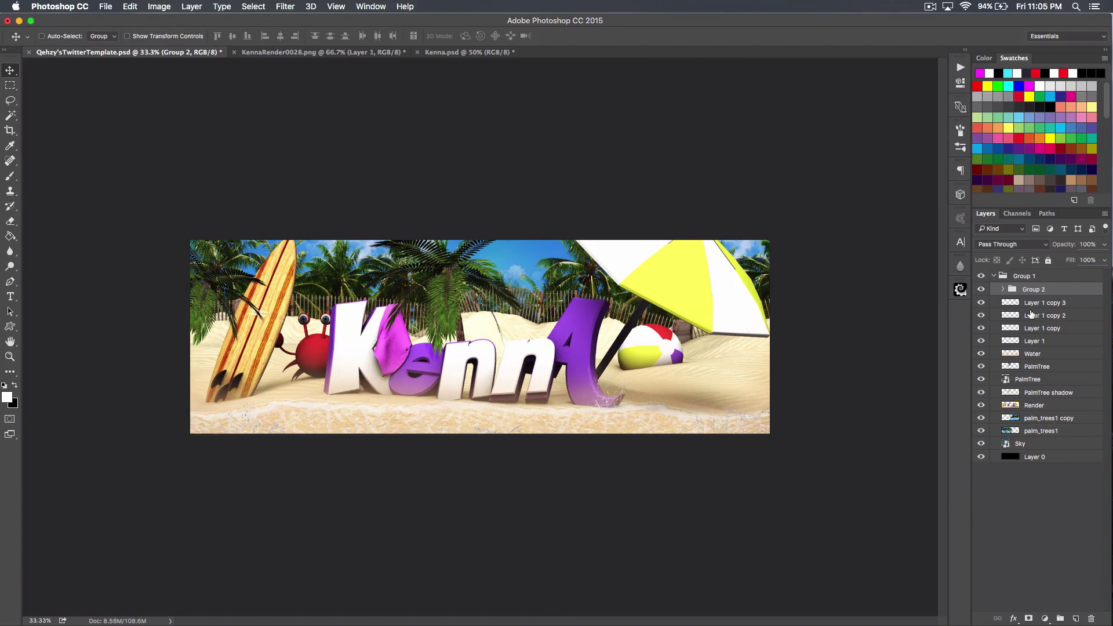
Expand the adjustment group, examine Photo Filter 1's filter type and density, and compare the header with and without it
click(1003, 289)
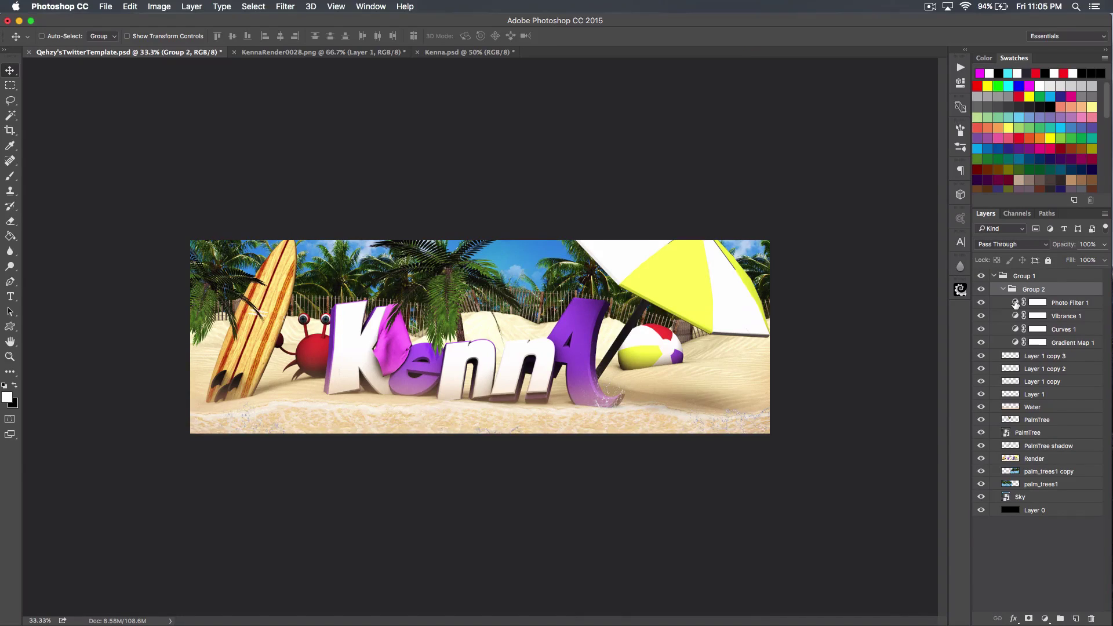
click(1014, 303)
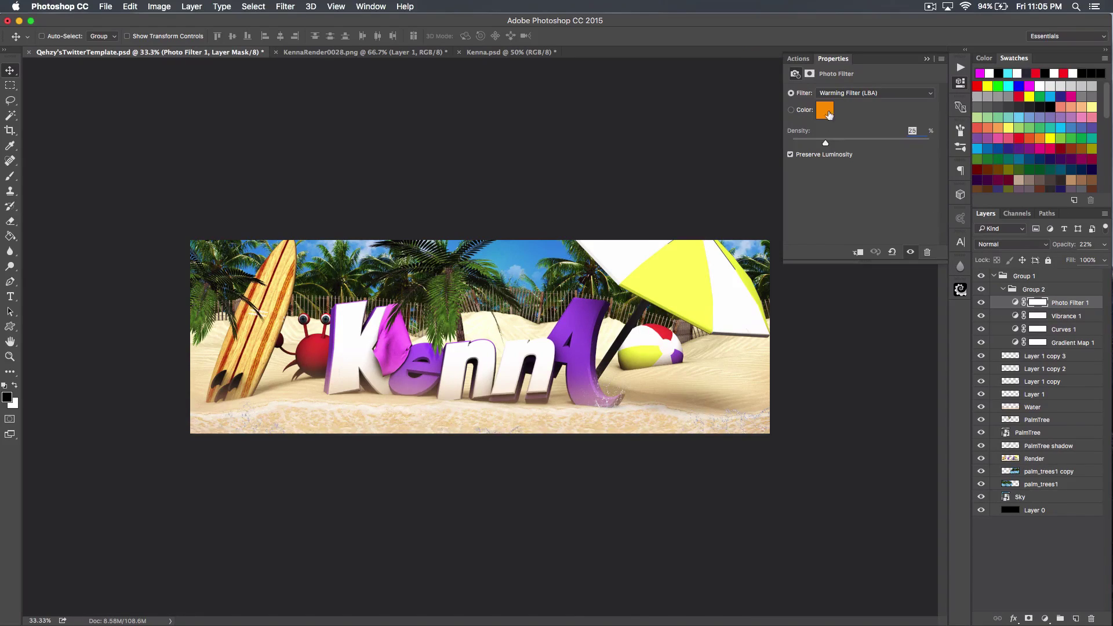
click(933, 94)
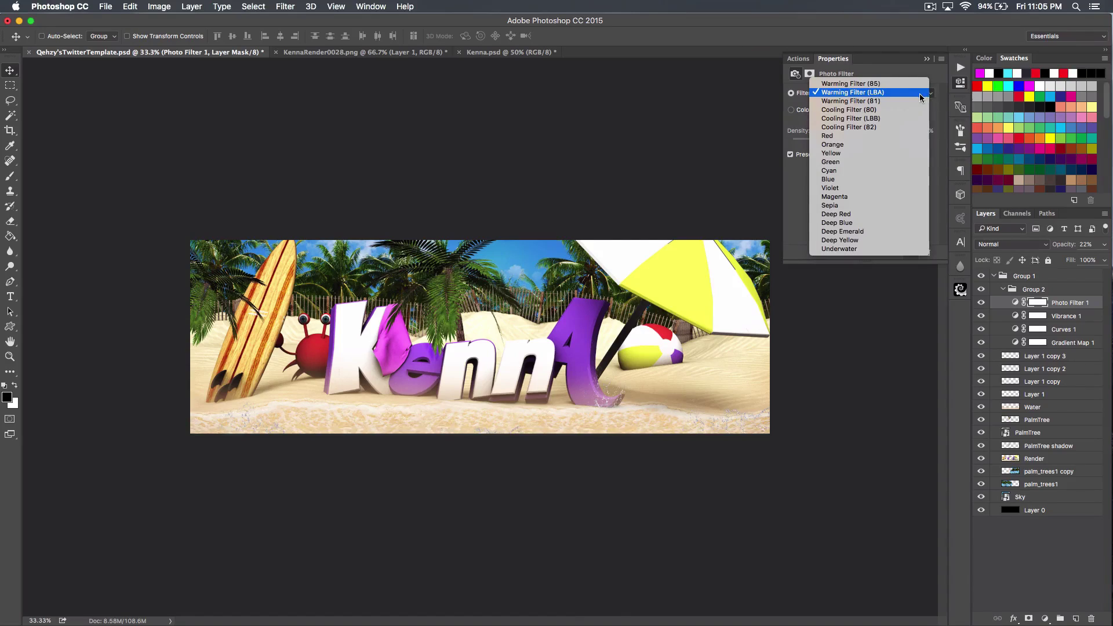
click(904, 64)
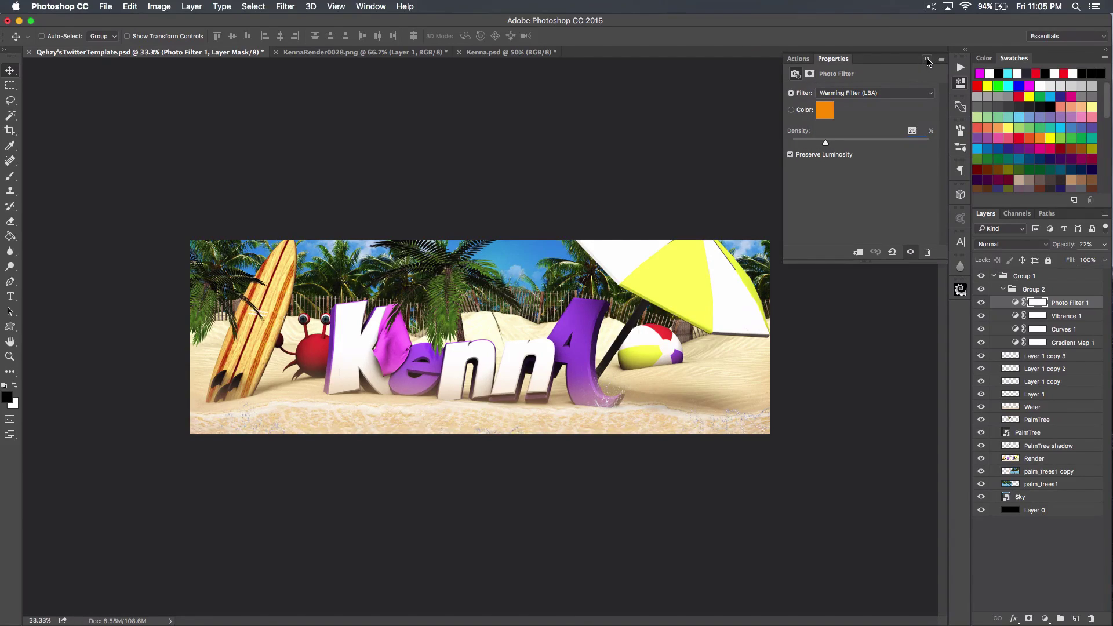
click(927, 60)
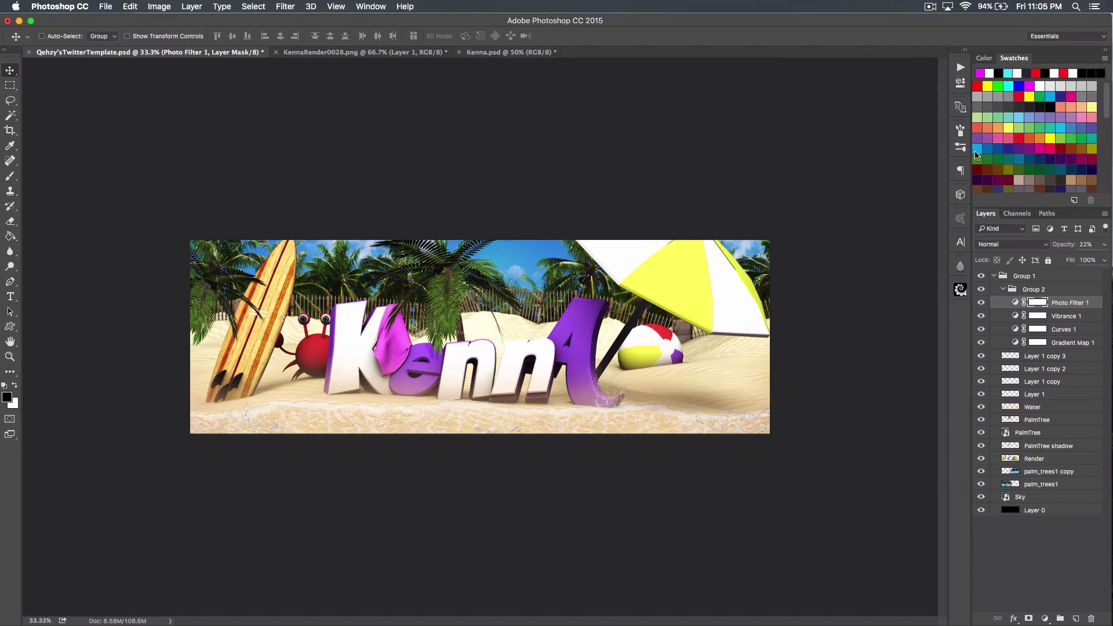
click(981, 303)
click(981, 302)
click(981, 304)
click(981, 303)
click(981, 303)
Examine the Vibrance 1 adjustment's vibrance and saturation, and compare the header with and without it
double_click(1014, 316)
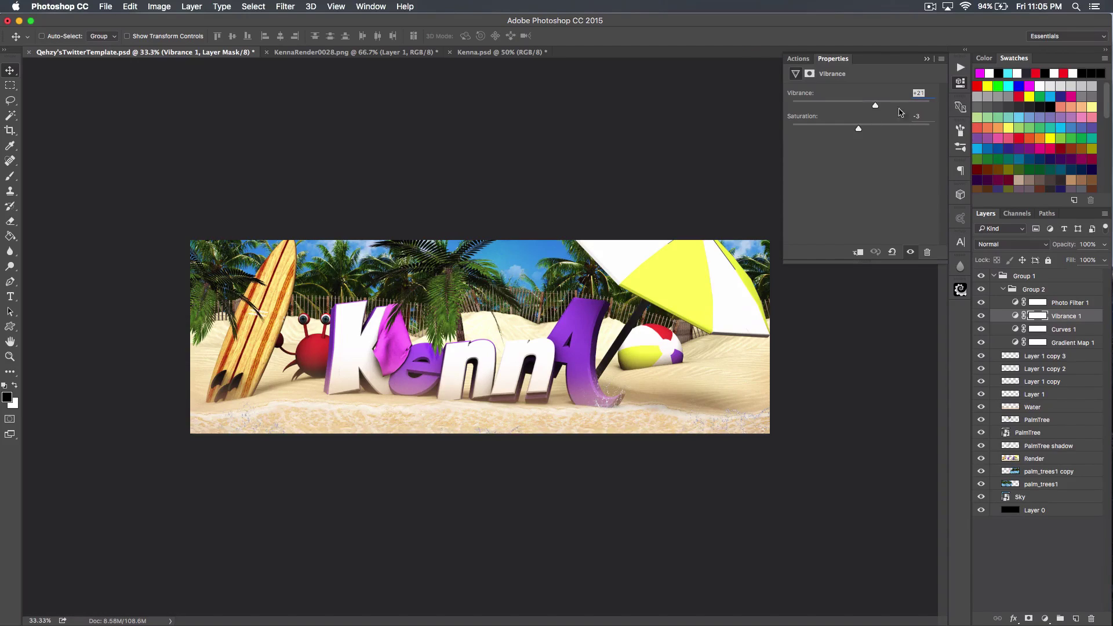
click(923, 60)
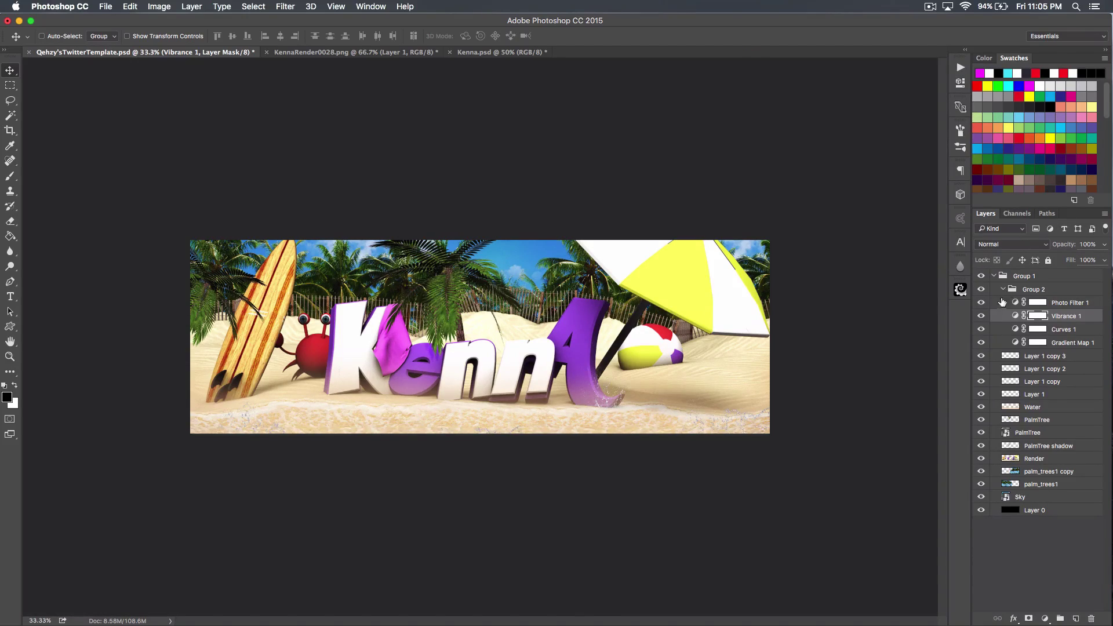
click(982, 317)
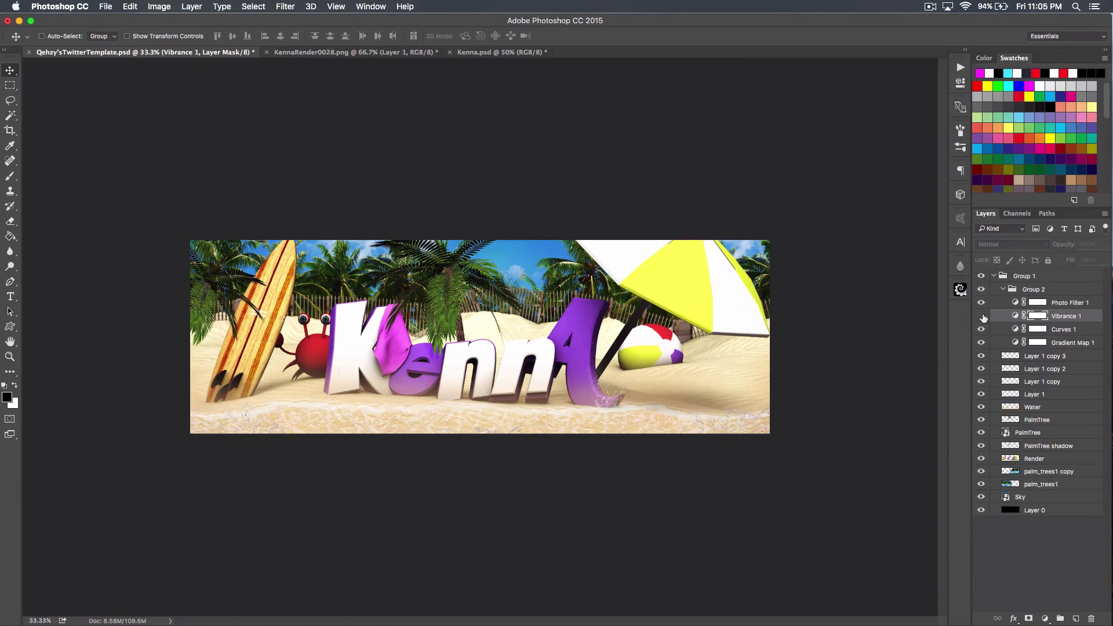
click(981, 316)
Examine the curve of the Curves 1 adjustment and the colours and available presets of Gradient Map 1
double_click(1016, 330)
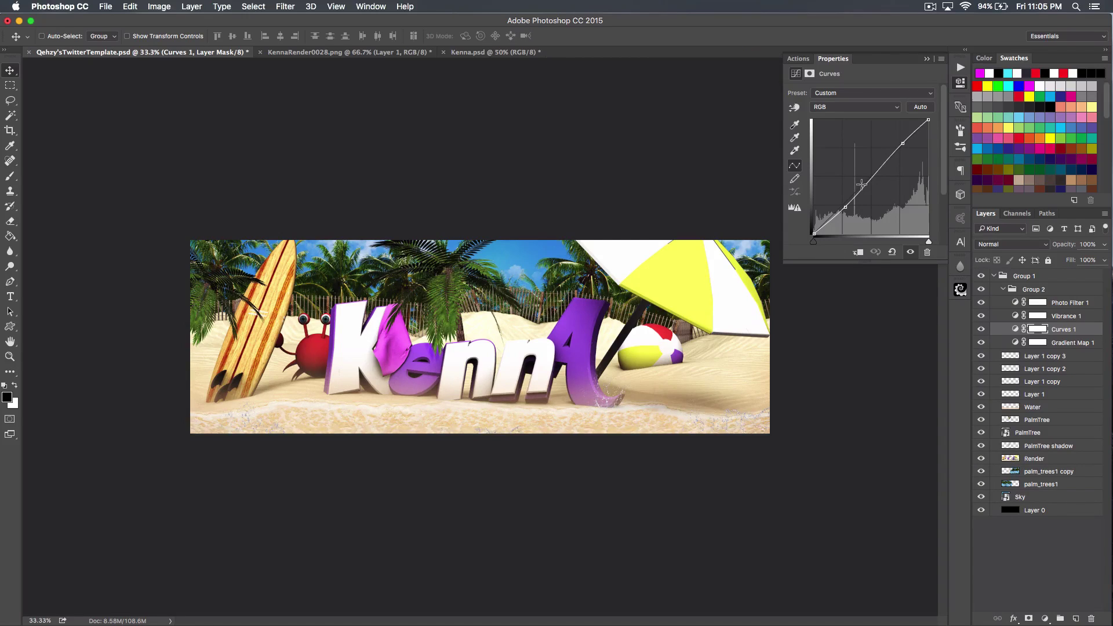
click(927, 60)
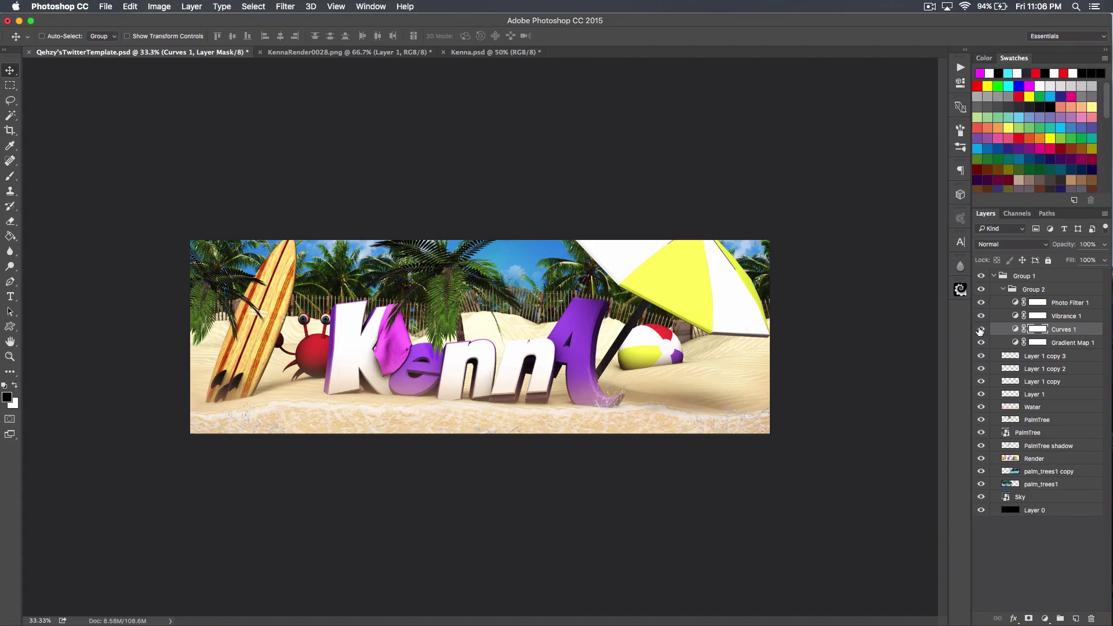
double_click(1015, 342)
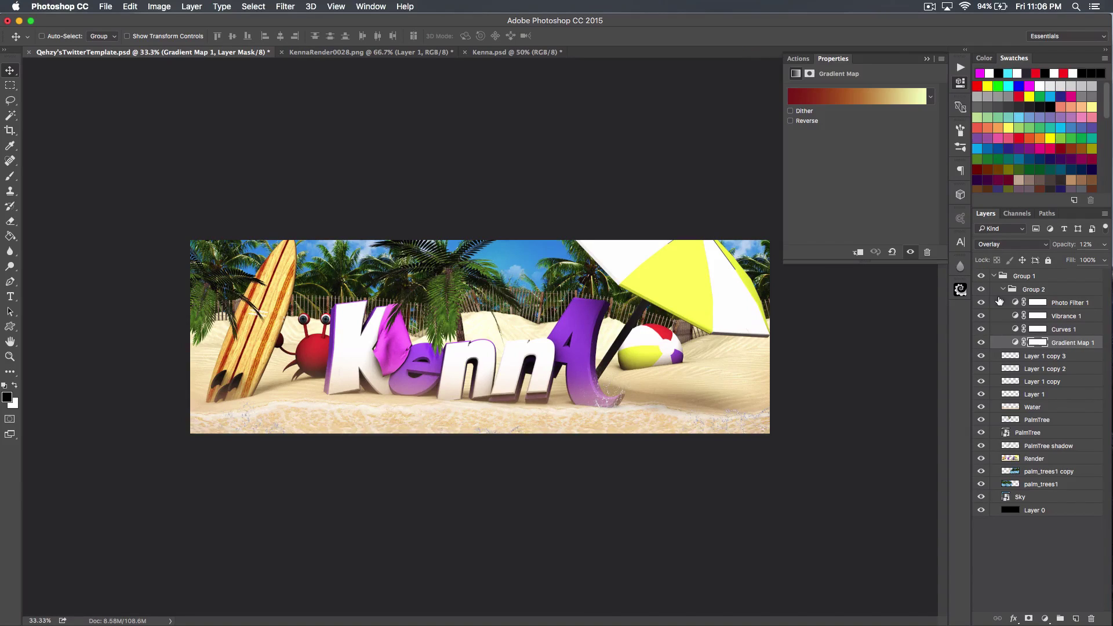
click(930, 98)
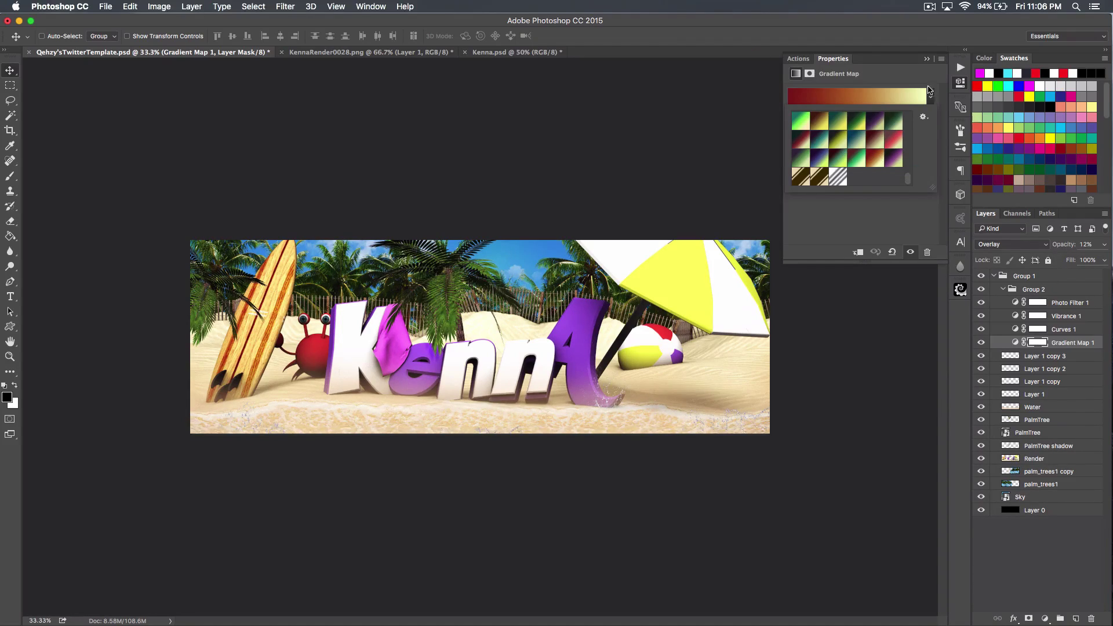
click(926, 59)
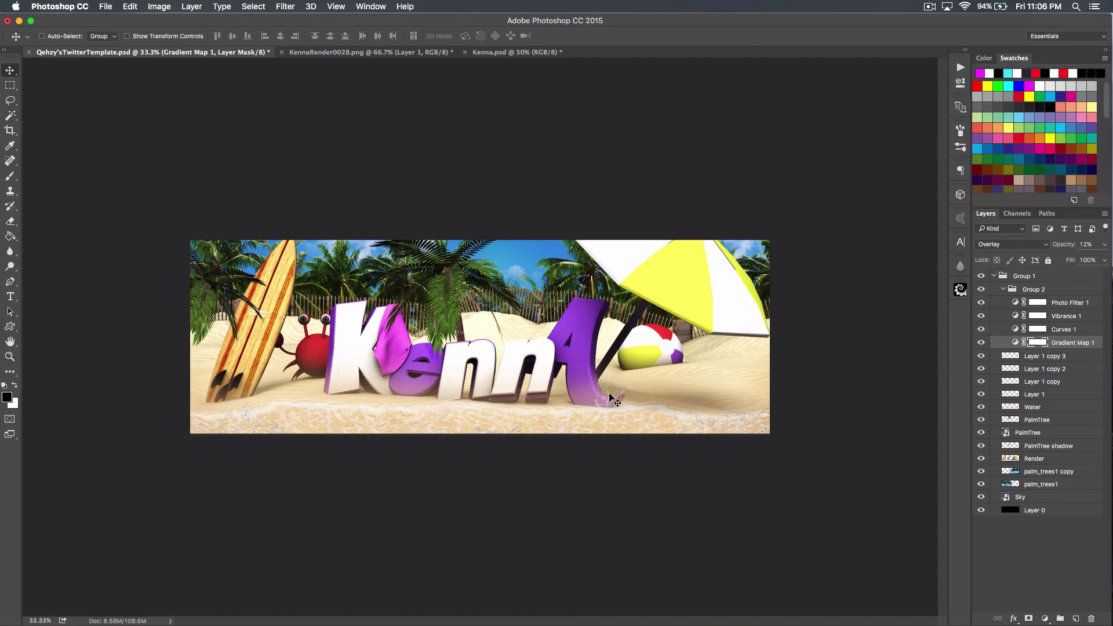
Collapse Group 2, add a layer above Layer 1 copy 3 and paint a soft white 1400 px glow over the header's upper-right corner
click(1003, 289)
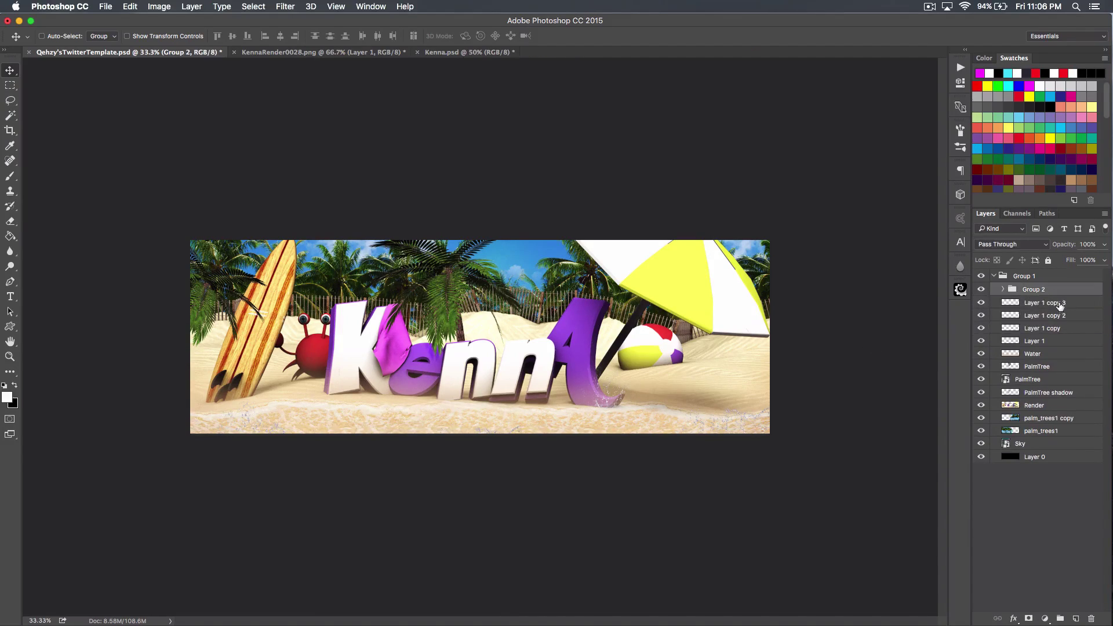
click(1060, 304)
click(1074, 618)
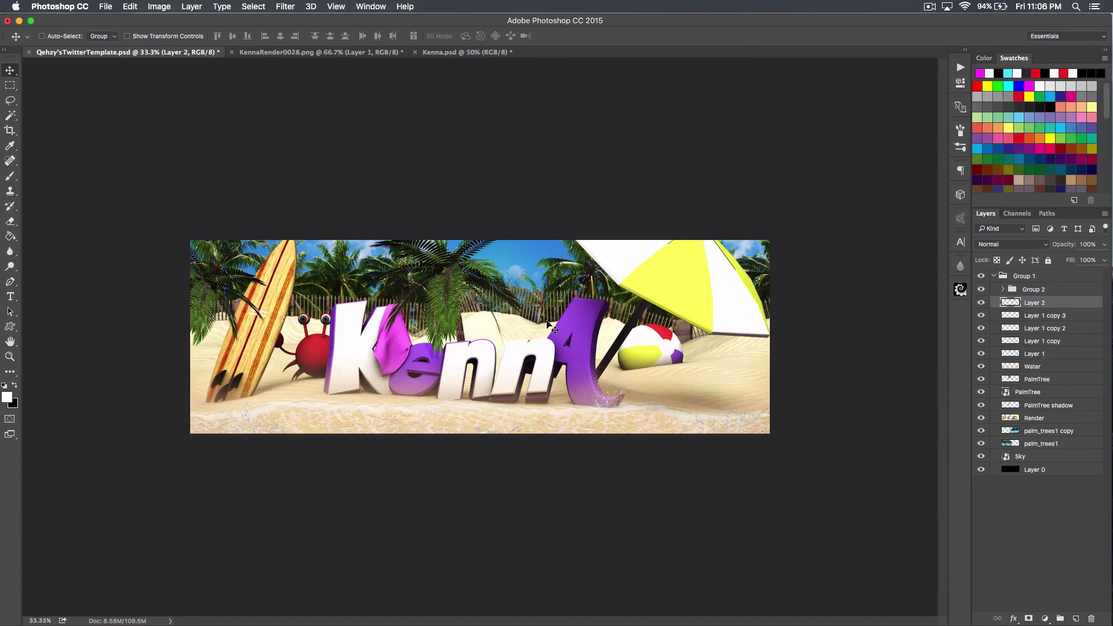
click(10, 175)
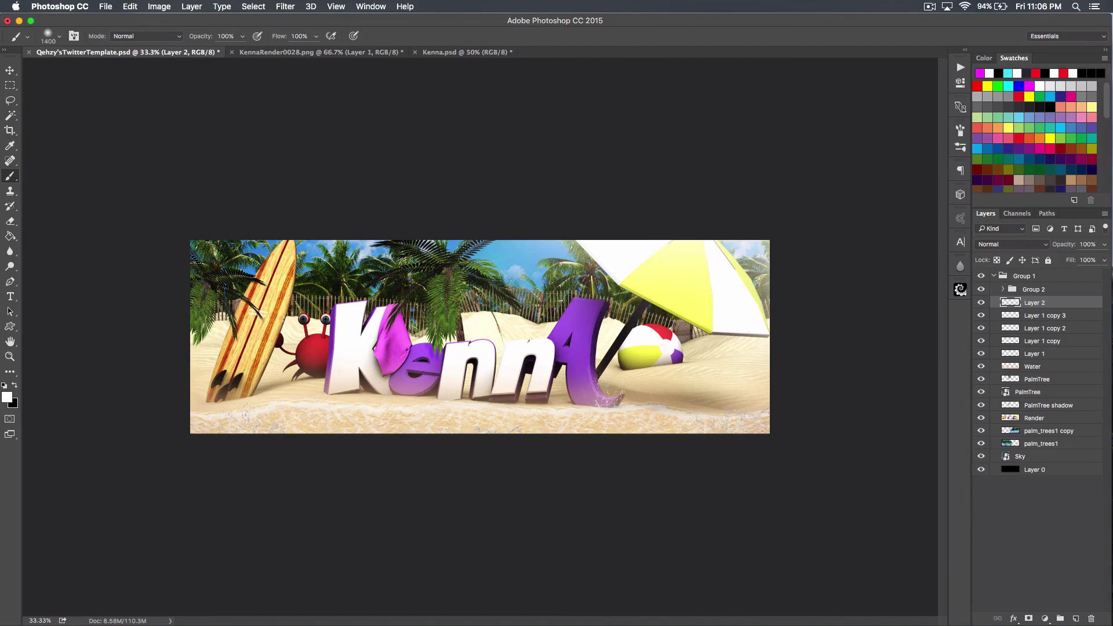
Switch to Finder and open NsanePack.psd from the My Packs folder inside Graphic Design in Documents
key(super+Tab)
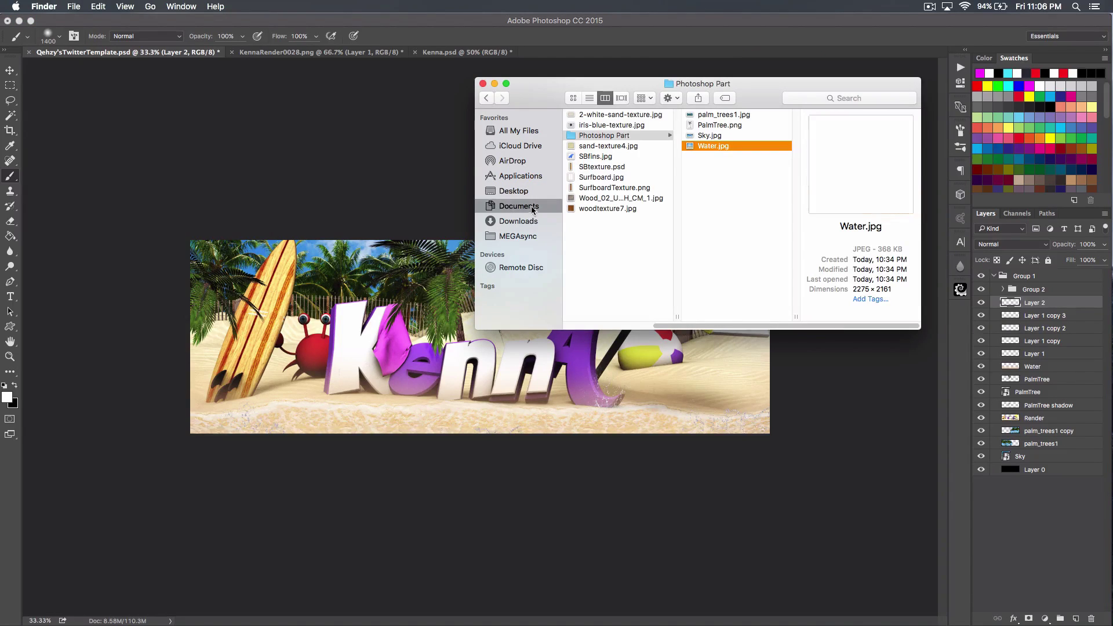
click(654, 139)
scroll(736, 255, down, 5)
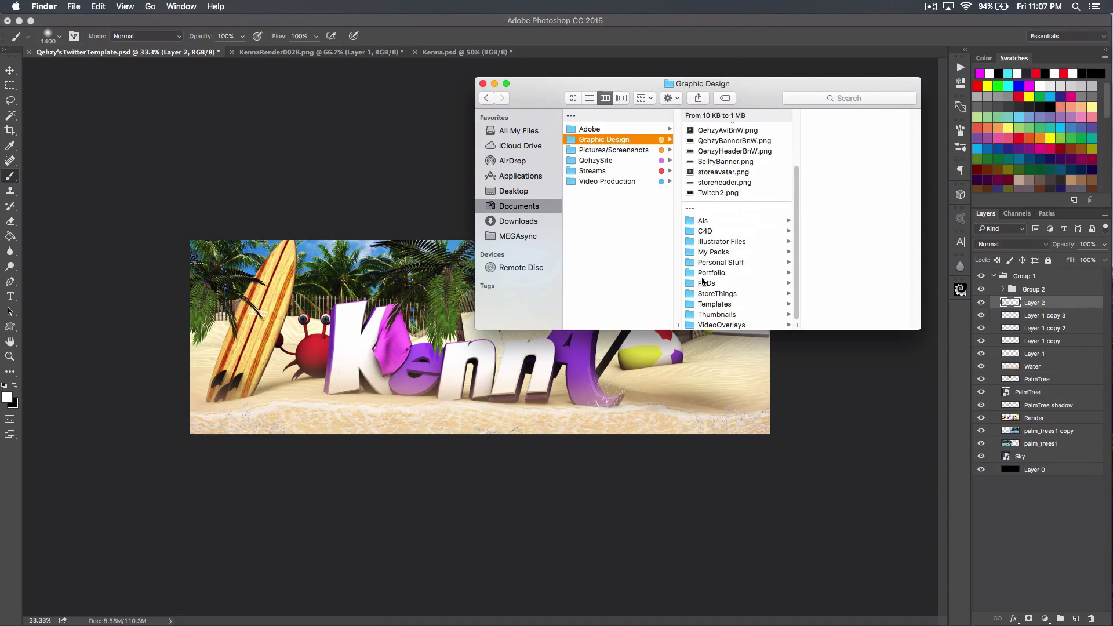
click(723, 253)
double_click(837, 140)
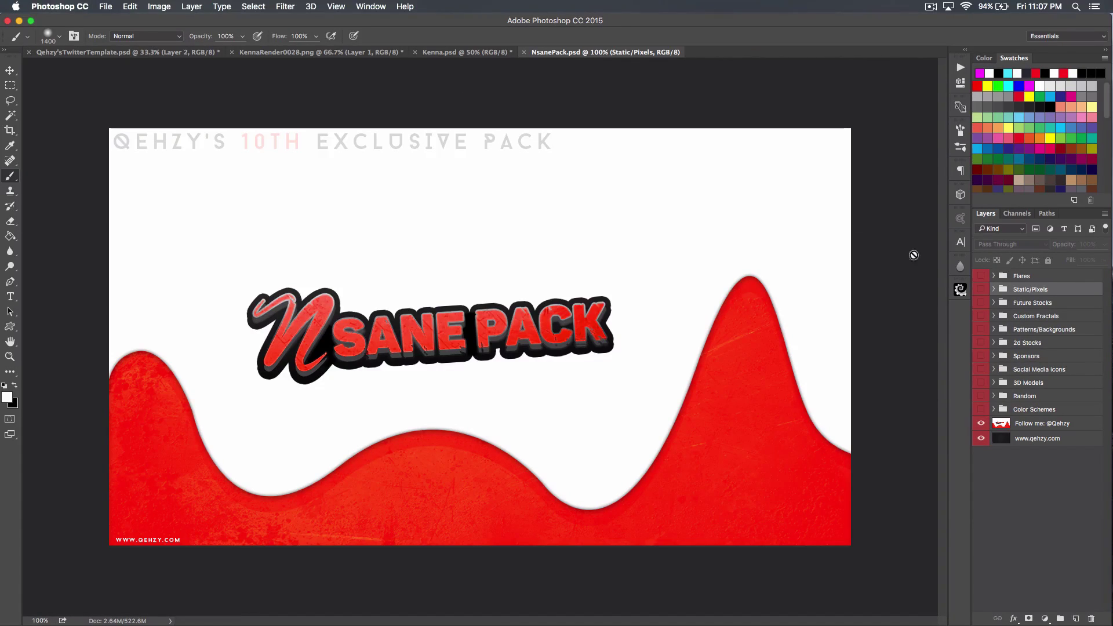
Hide the pack's cover layer, show the Flares group and make QehzyFlare1 visible instead of QehzyFlare11
click(981, 423)
click(993, 277)
click(981, 276)
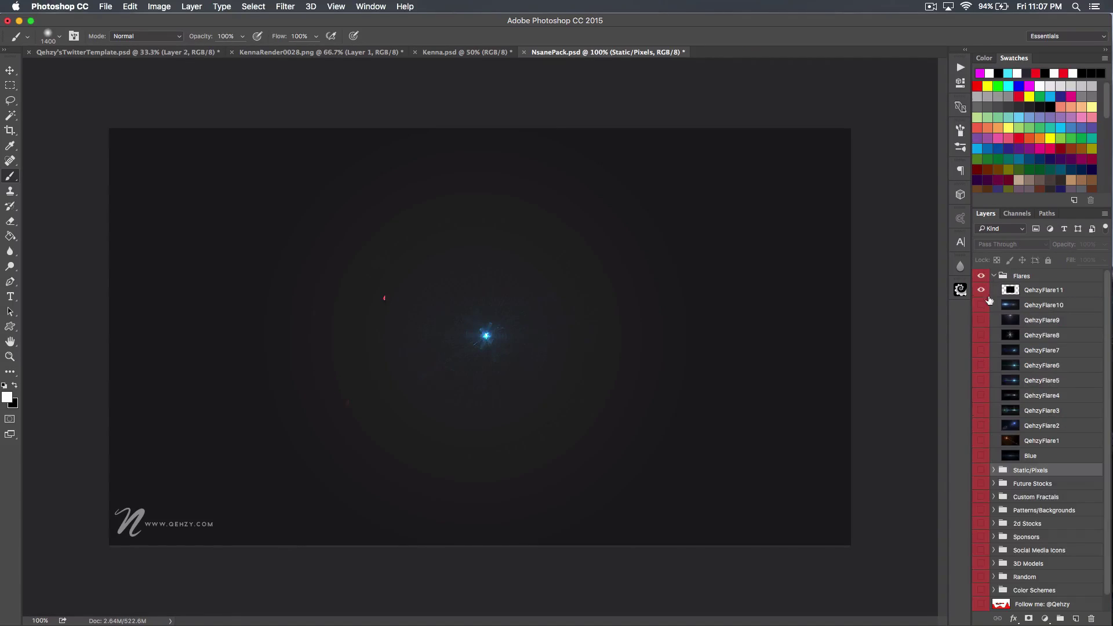
click(981, 291)
click(980, 441)
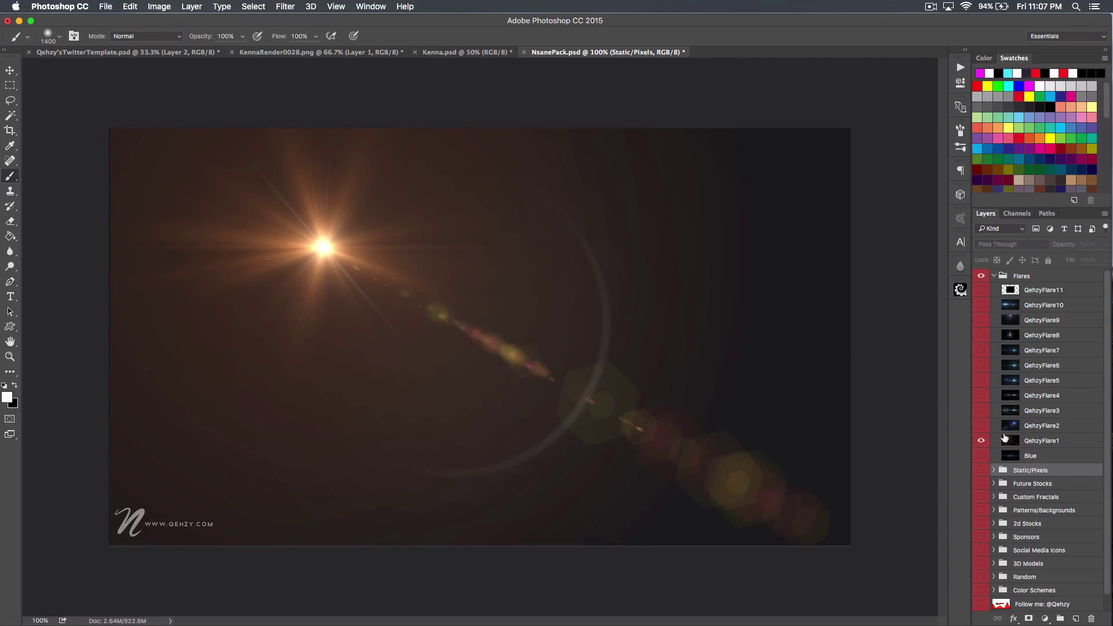
Copy QehzyFlare1 from the pack into QehzysTwitterTemplate.psd above Layer 2, placing it around the A
click(1009, 441)
click(10, 70)
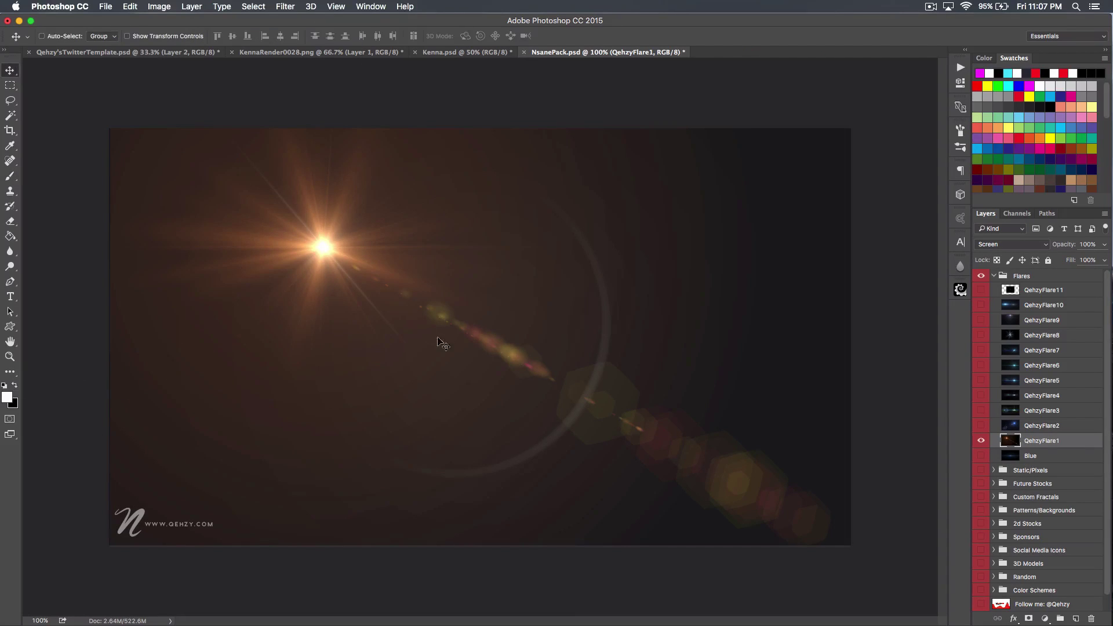
drag(438, 315, 325, 62)
drag(164, 51, 400, 245)
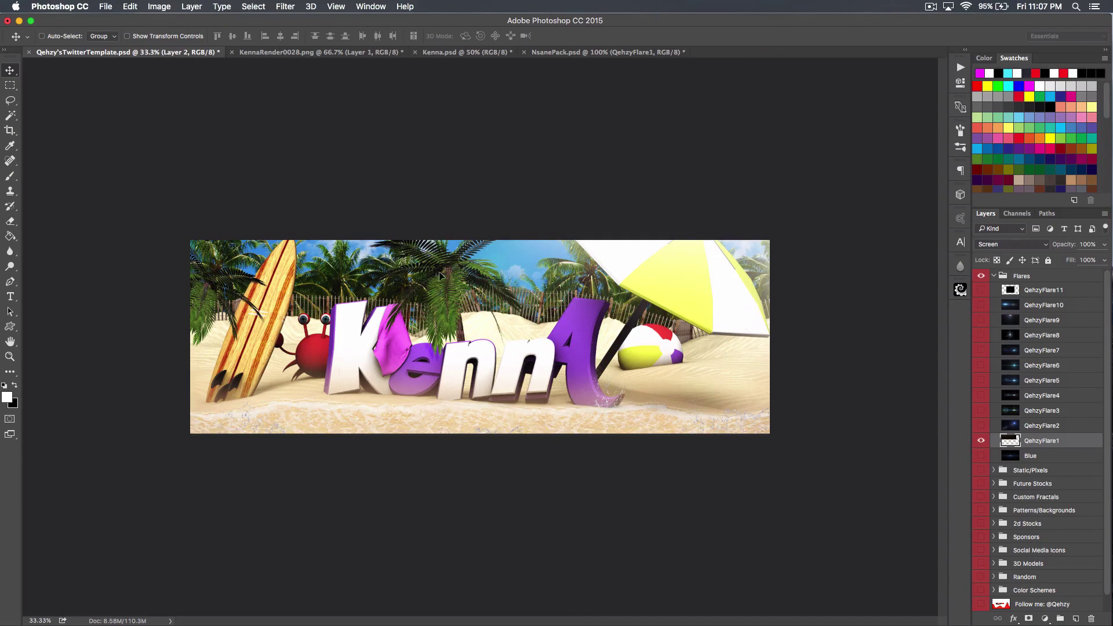
drag(610, 348, 612, 348)
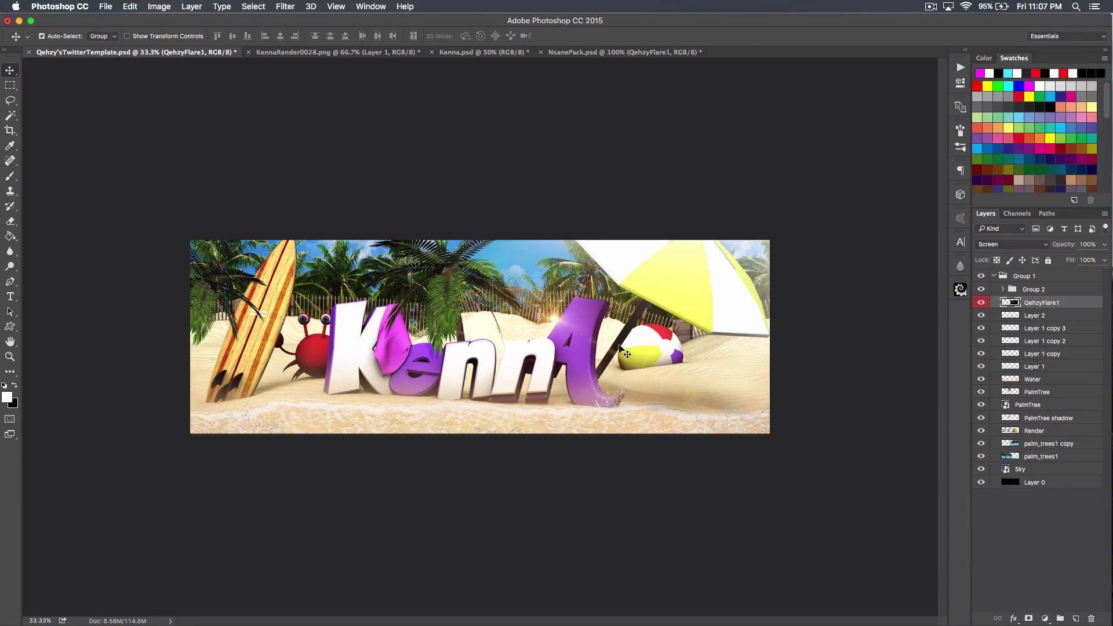
Flip QehzyFlare1 horizontally, enlarge it to about 256% and position its glow over the umbrella with the streak crossing the lettering
key(ctrl+t)
right_click(616, 384)
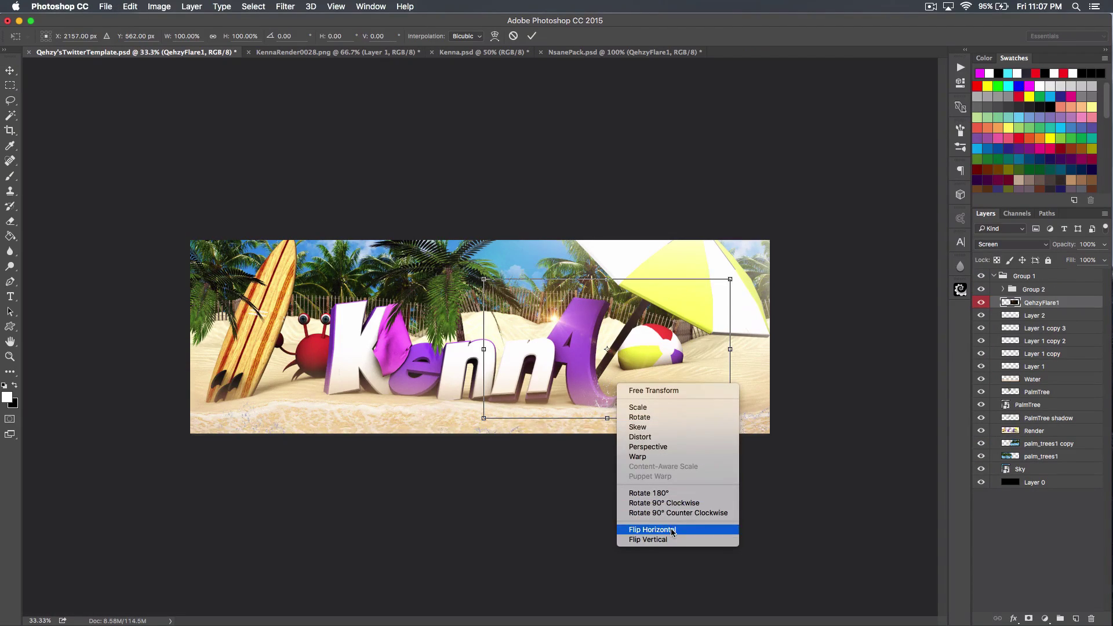
click(652, 530)
drag(479, 421, 305, 510)
drag(483, 422, 629, 346)
key(shift+Right)
key(shift+Right)
key(shift+Right)
key(shift+Right)
key(shift+Right)
key(shift+Right)
key(shift+Right)
key(shift+Up)
key(shift+Up)
key(shift+Up)
key(shift+Up)
key(shift+Up)
key(shift+Up)
key(shift+Up)
key(shift+Up)
key(shift+Up)
key(shift+Up)
key(shift+Up)
key(shift+Up)
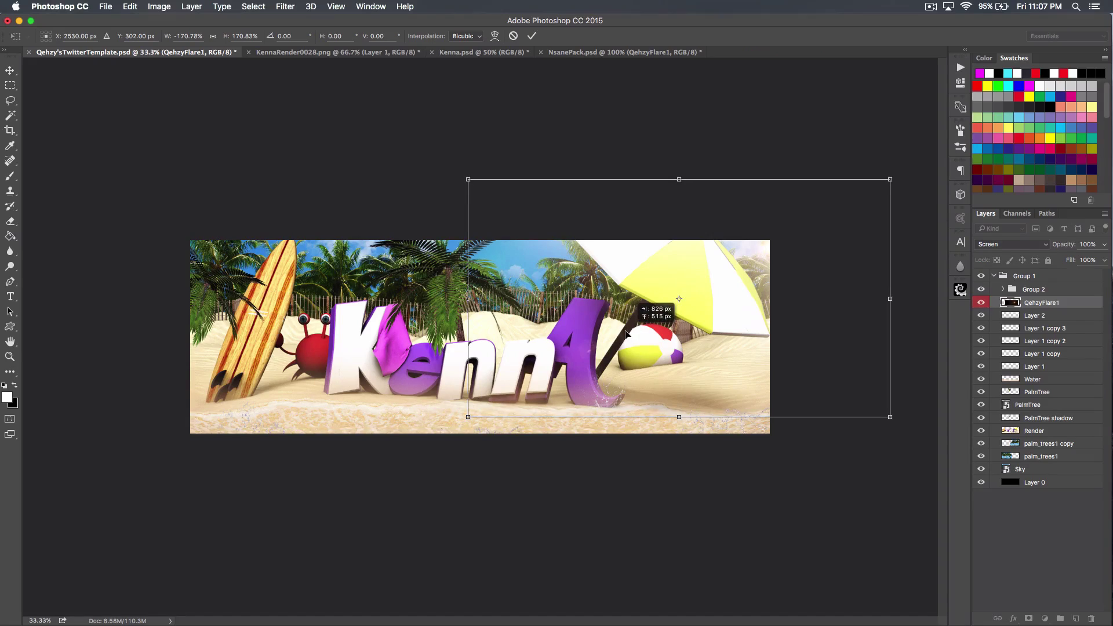
drag(467, 417, 259, 536)
key(shift+Right)
key(shift+Right)
key(shift+Right)
key(shift+Right)
key(shift+Right)
key(shift+Up)
key(shift+Up)
key(shift+Up)
key(shift+Up)
key(shift+Up)
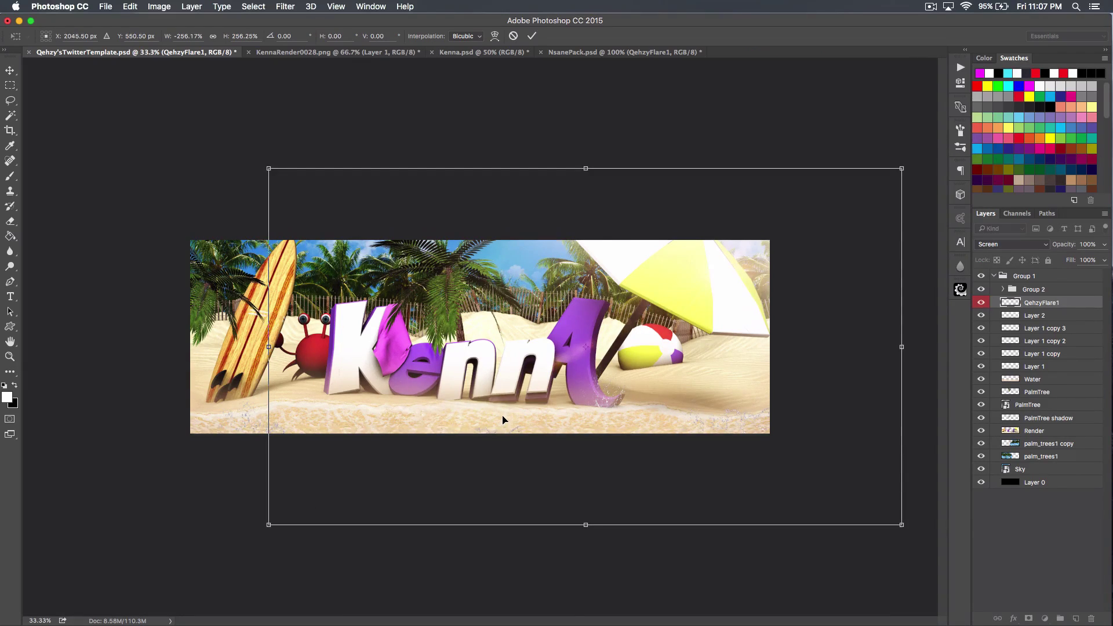
key(Return)
Erase the excess of QehzyFlare1 over the lower lettering and sand with a 1000 px eraser and set the layer's opacity to 94%
click(10, 221)
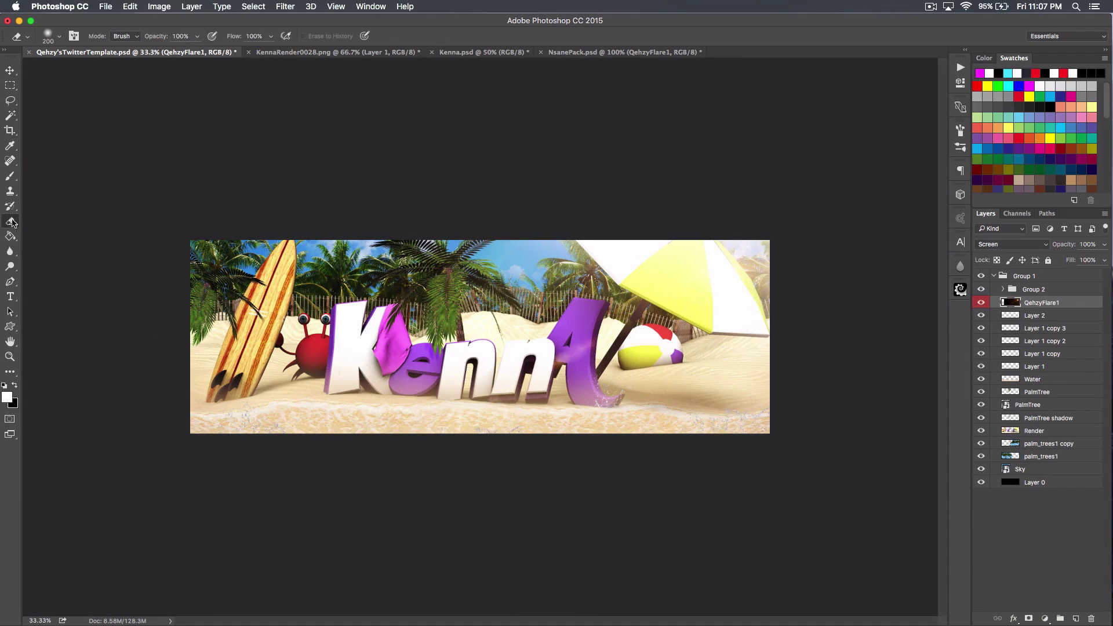
key(bracketright)
key(bracketright)
key(bracketright)
key(bracketright)
key(bracketright)
key(bracketright)
key(bracketright)
key(bracketright)
key(bracketright)
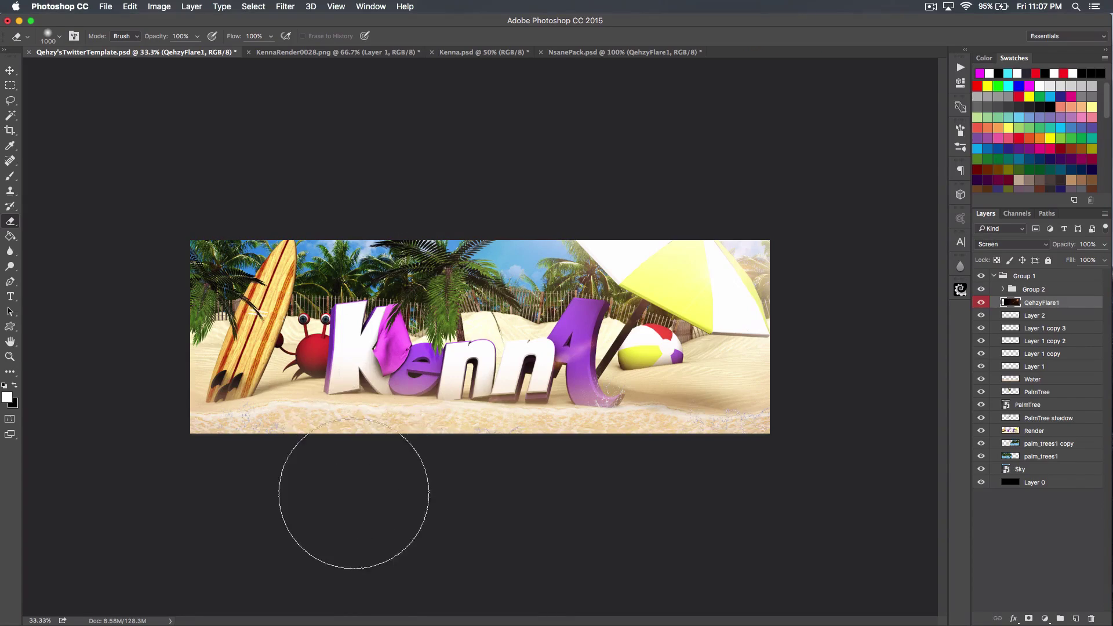
mouse_move(389, 474)
mouse_down()
mouse_move(402, 479)
mouse_move(495, 390)
mouse_move(472, 398)
mouse_up()
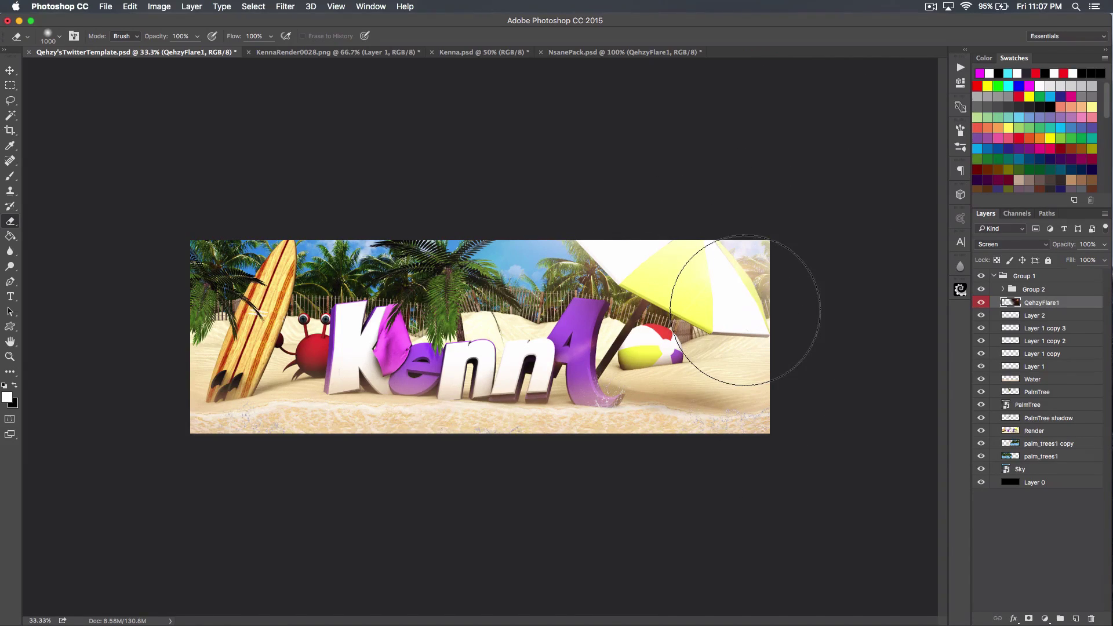
drag(1070, 247, 1066, 249)
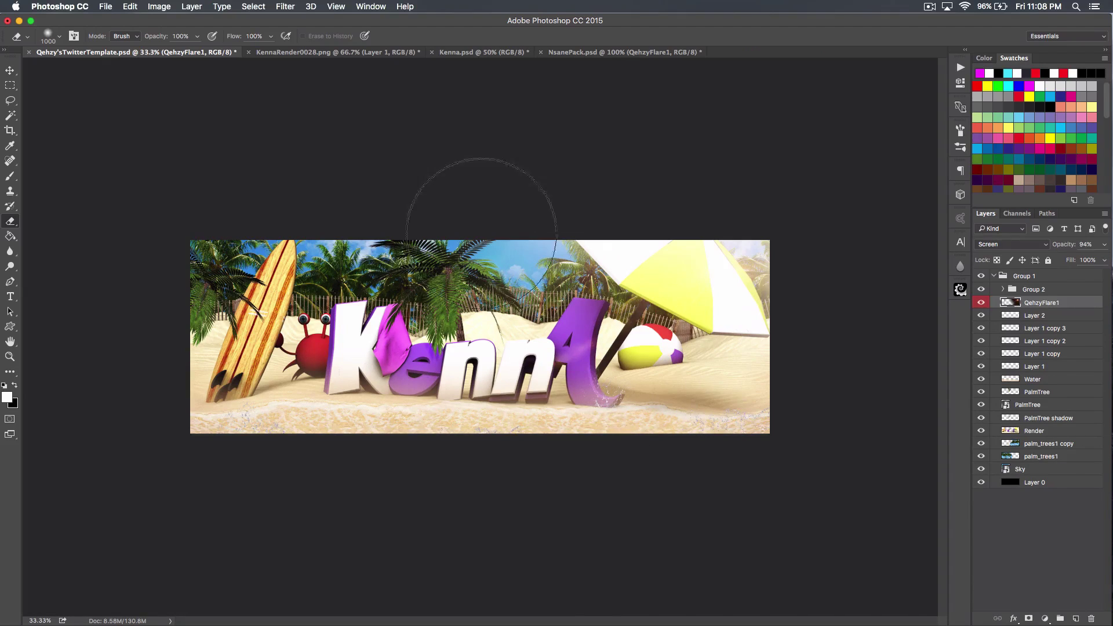
Add a layer above Layer 2 and stamp white specks around the foot of the lettering with a splatter brush at 1040 px
click(16, 70)
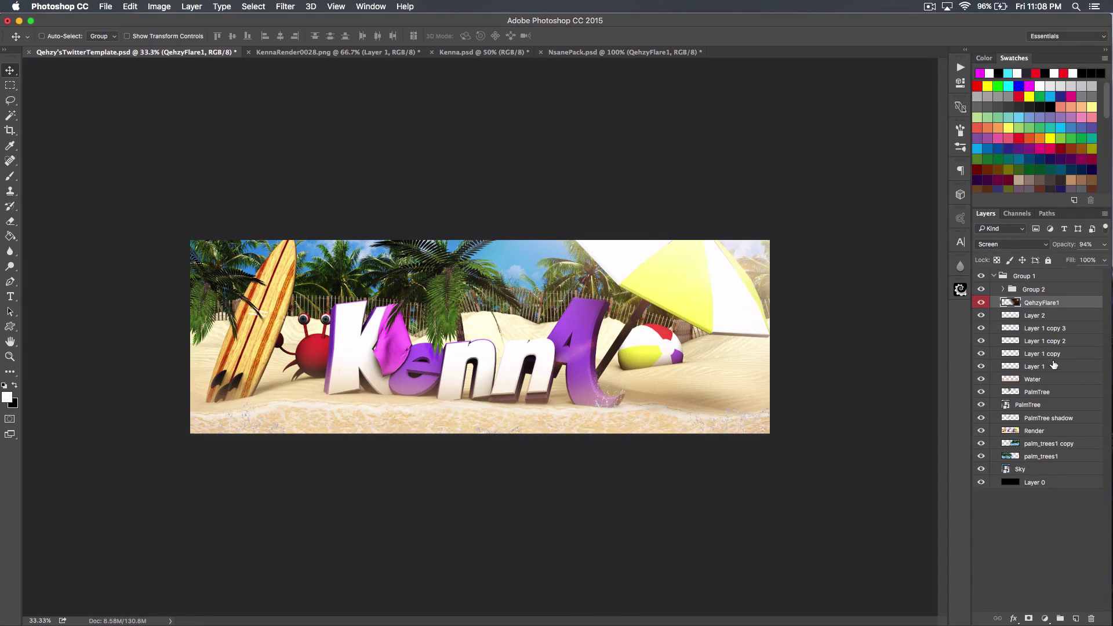
click(1053, 318)
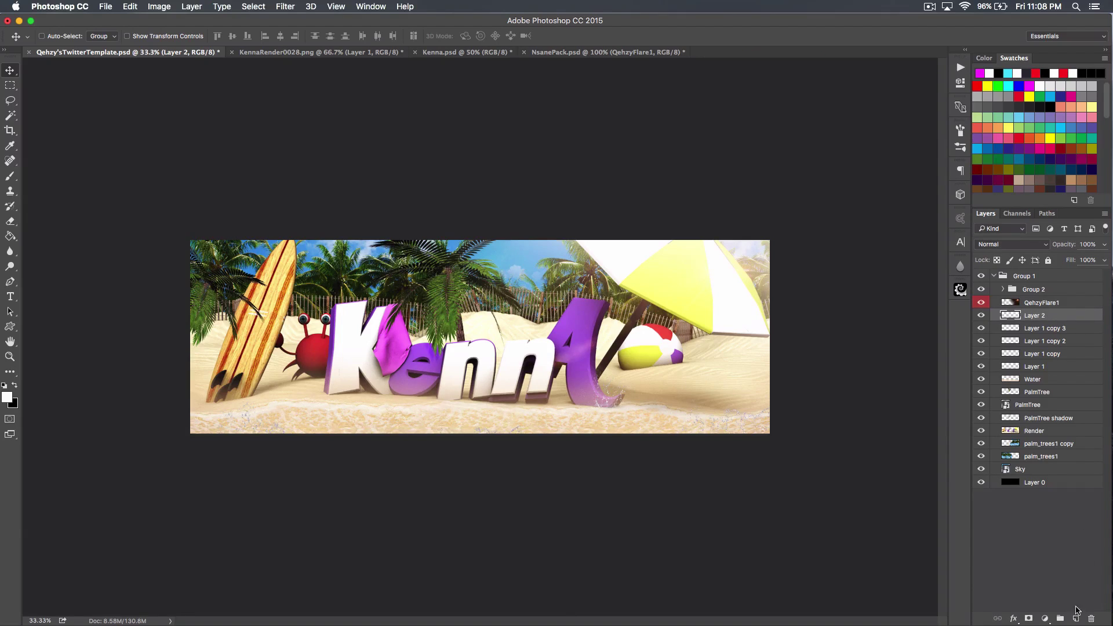
click(1075, 619)
click(10, 176)
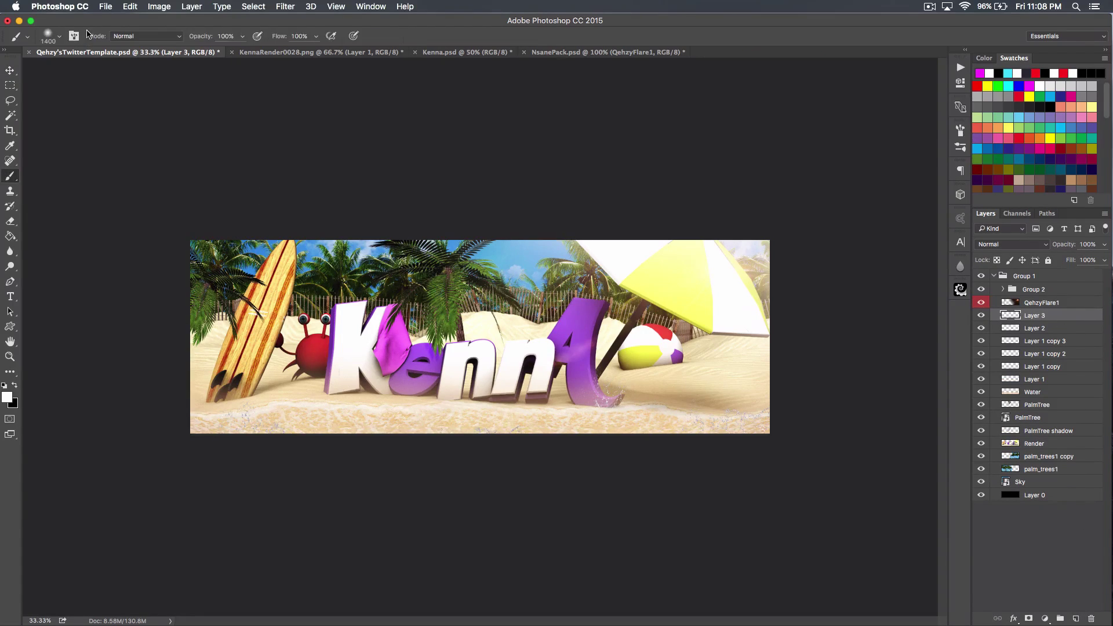
click(58, 36)
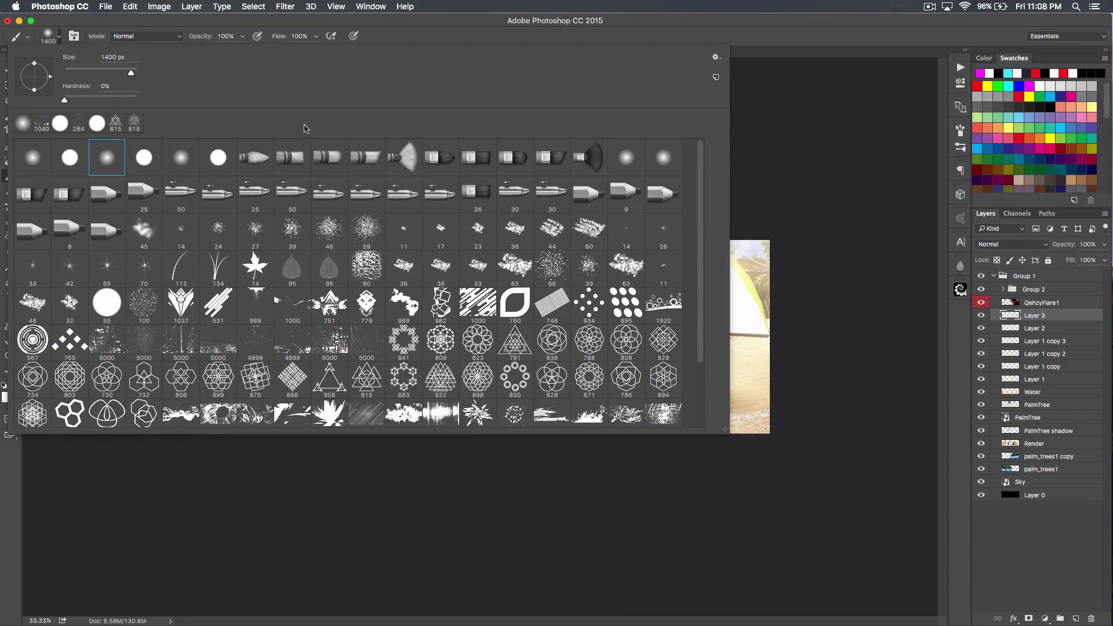
click(296, 346)
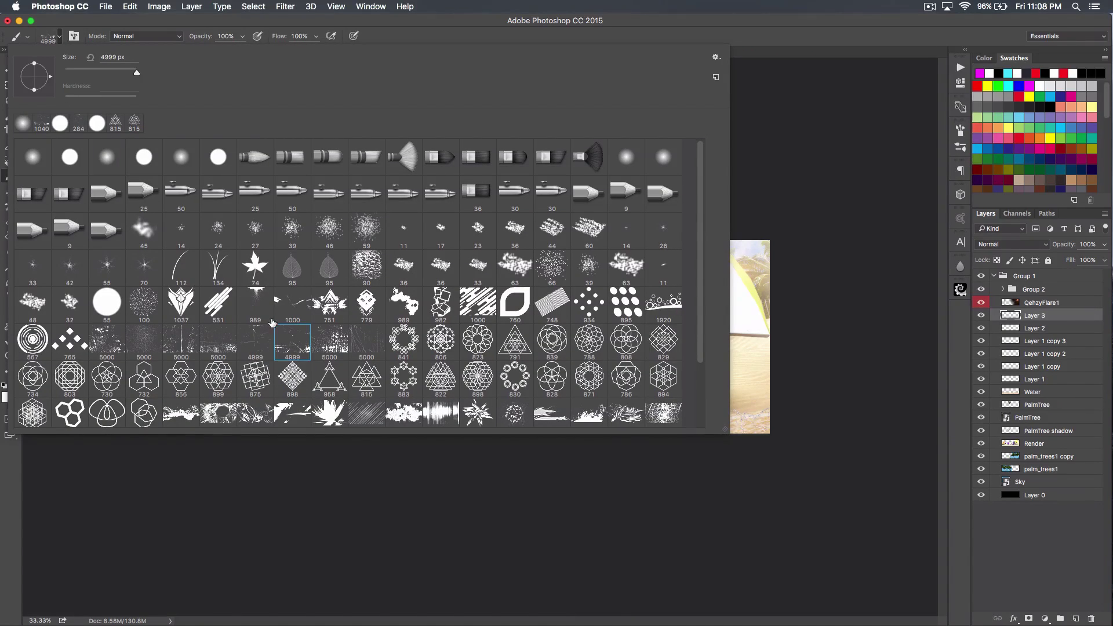
drag(133, 72, 120, 75)
drag(131, 72, 134, 72)
click(706, 20)
drag(566, 439, 351, 508)
drag(348, 445, 827, 393)
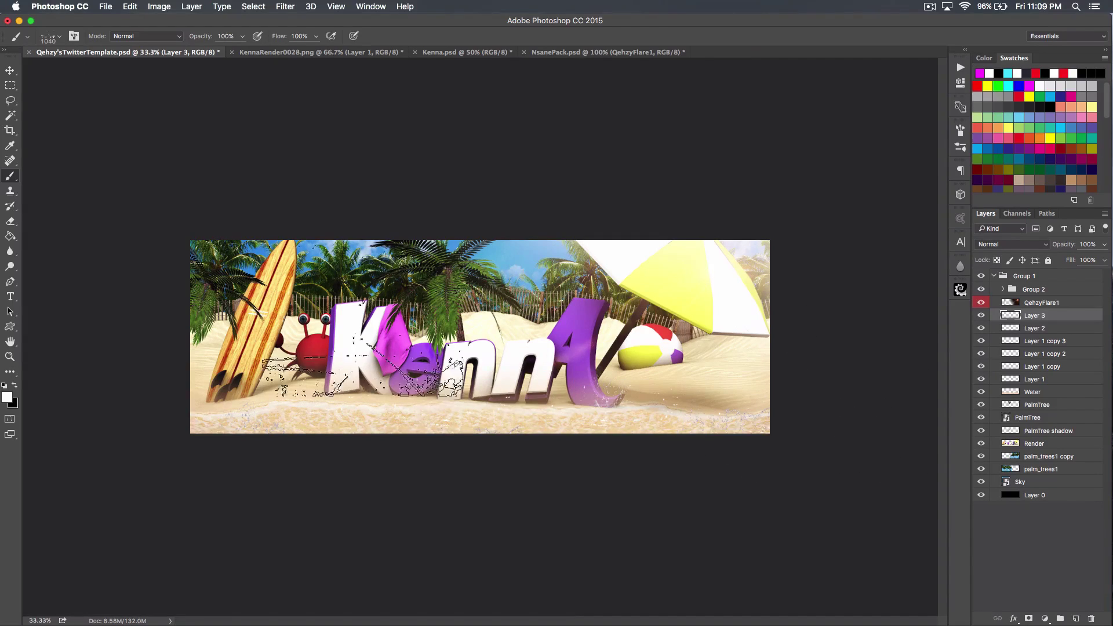
Erase the unwanted specks on Layer 3 with a 250 px eraser, keeping those around the foot of the A
click(10, 221)
key(bracketleft)
key(bracketleft)
key(bracketleft)
key(bracketleft)
key(bracketleft)
key(bracketleft)
key(bracketleft)
key(bracketleft)
key(bracketleft)
key(bracketleft)
key(bracketleft)
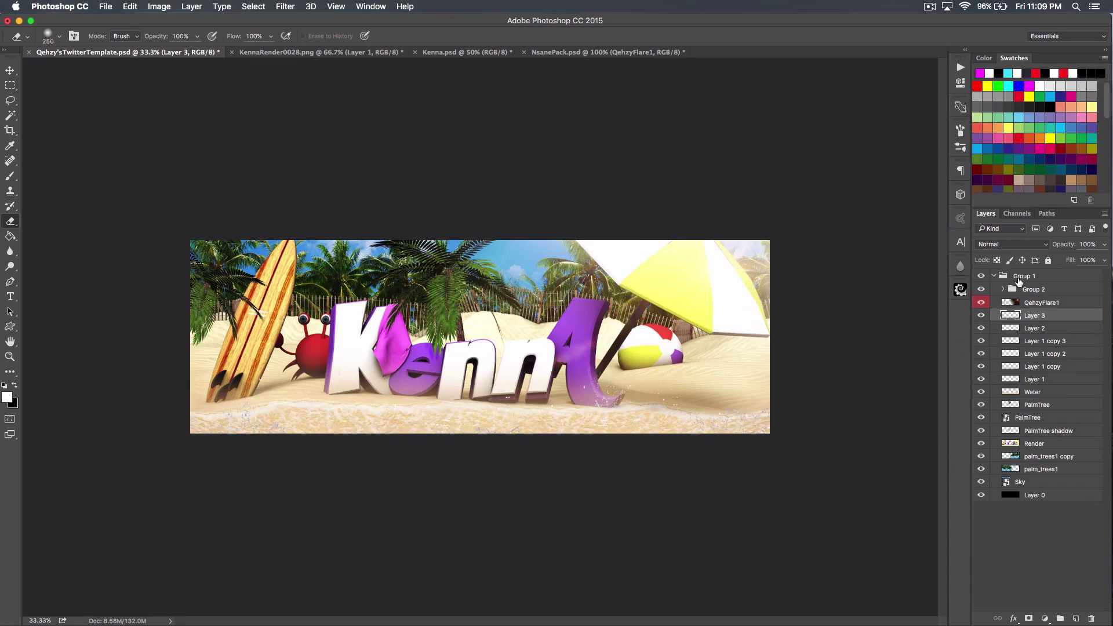
Collapse Group 1, rename it Final and duplicate it
click(994, 276)
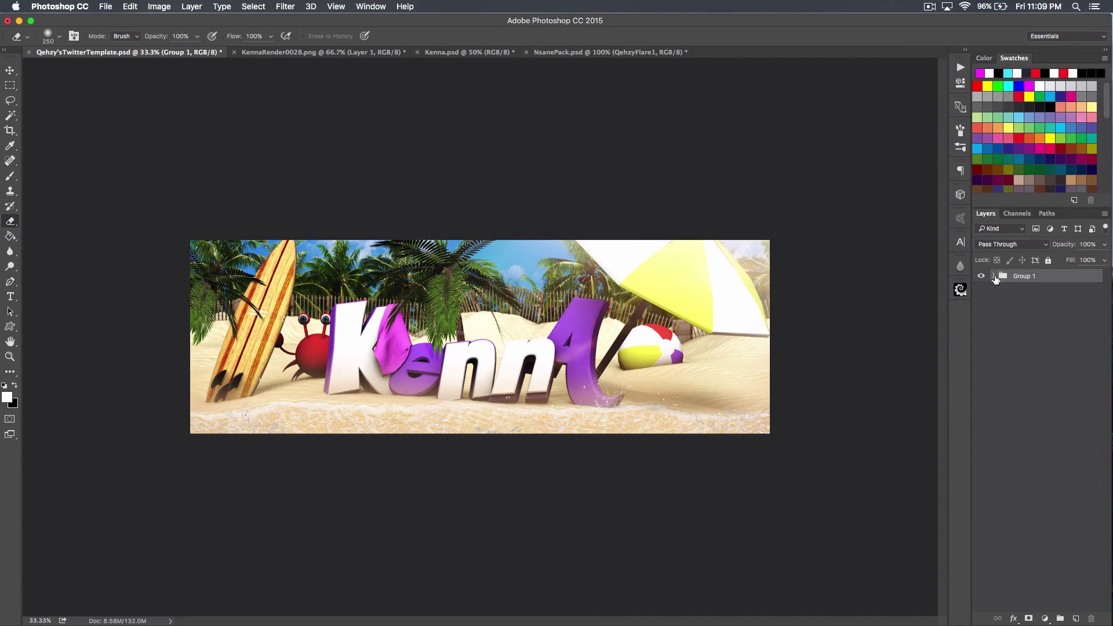
double_click(1024, 277)
text(Final)
key(Return)
key(super+j)
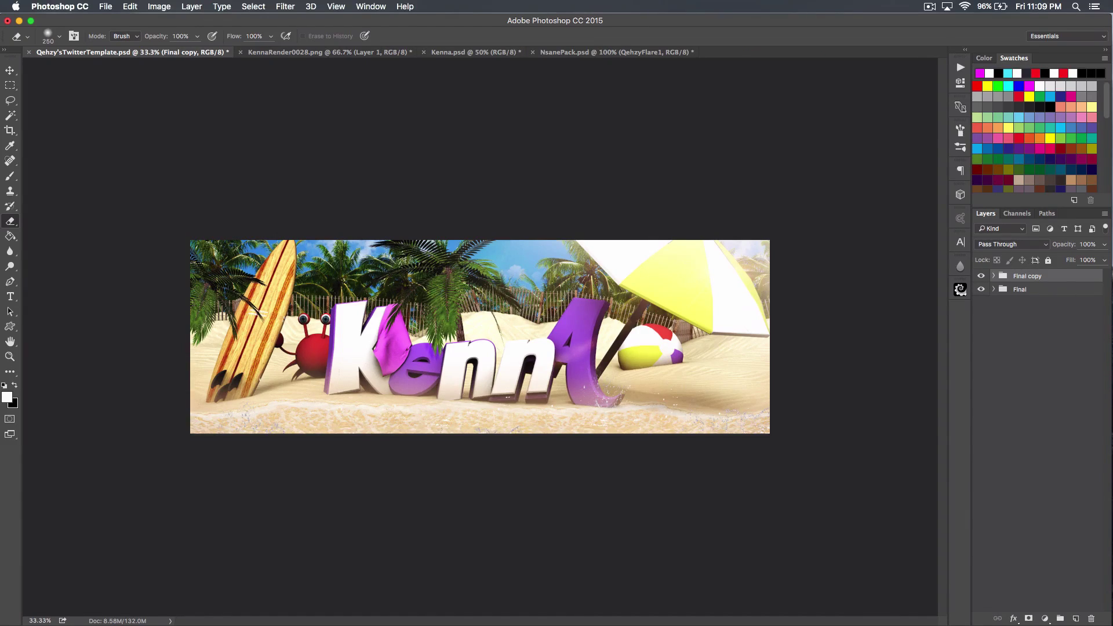
Merge the Final copy group into a single layer and apply a 2.1-pixel Gaussian Blur to a duplicate of it
key(super+e)
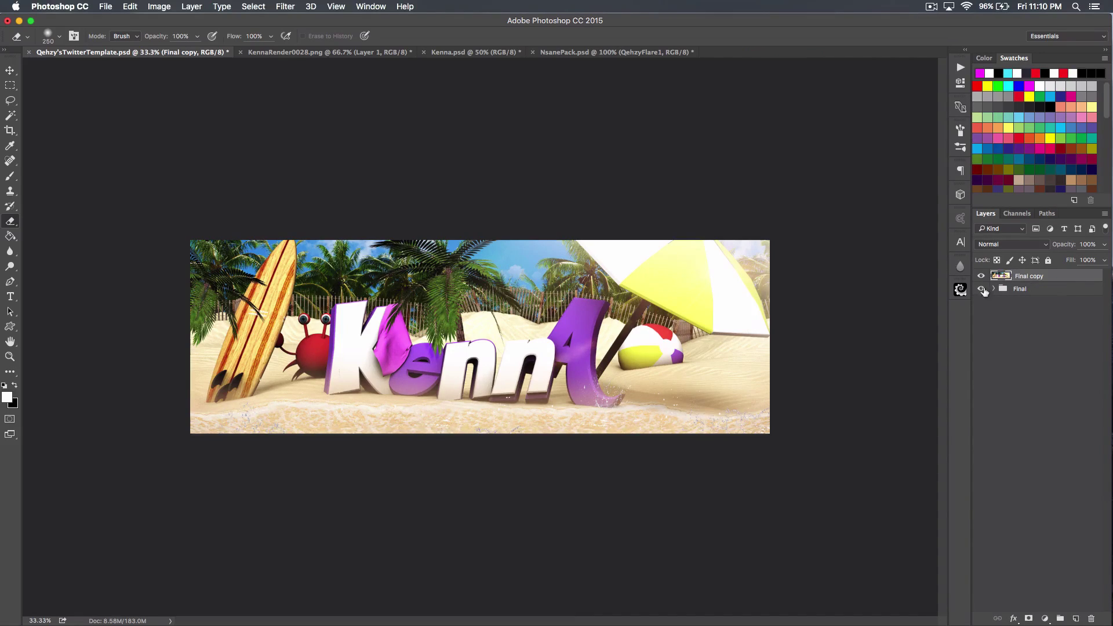
key(super+j)
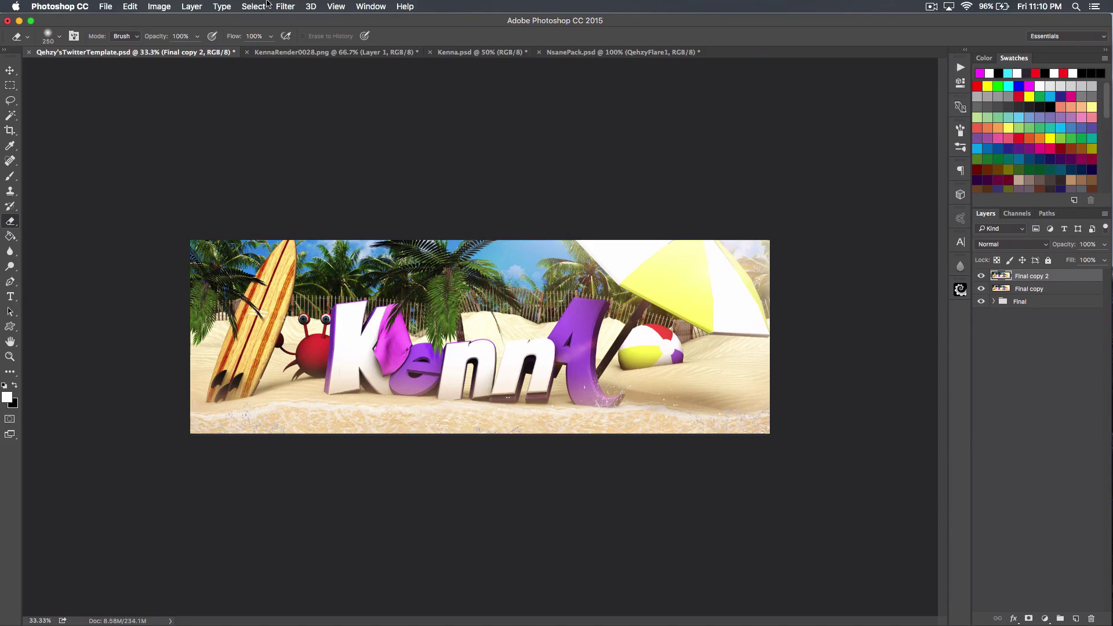
click(284, 6)
mouse_move(399, 145)
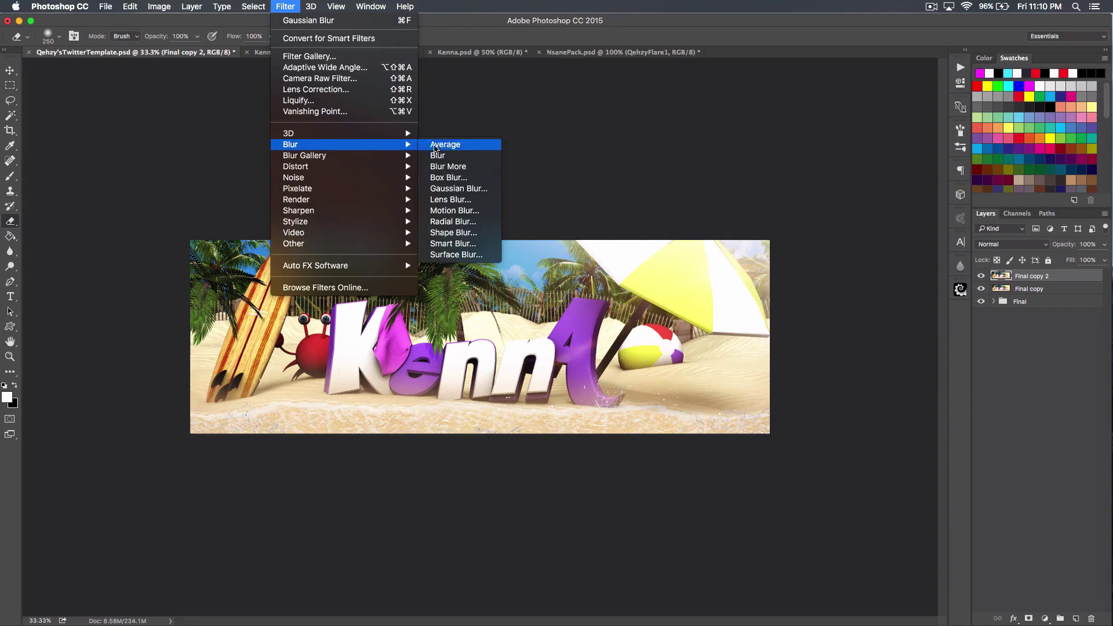
click(481, 189)
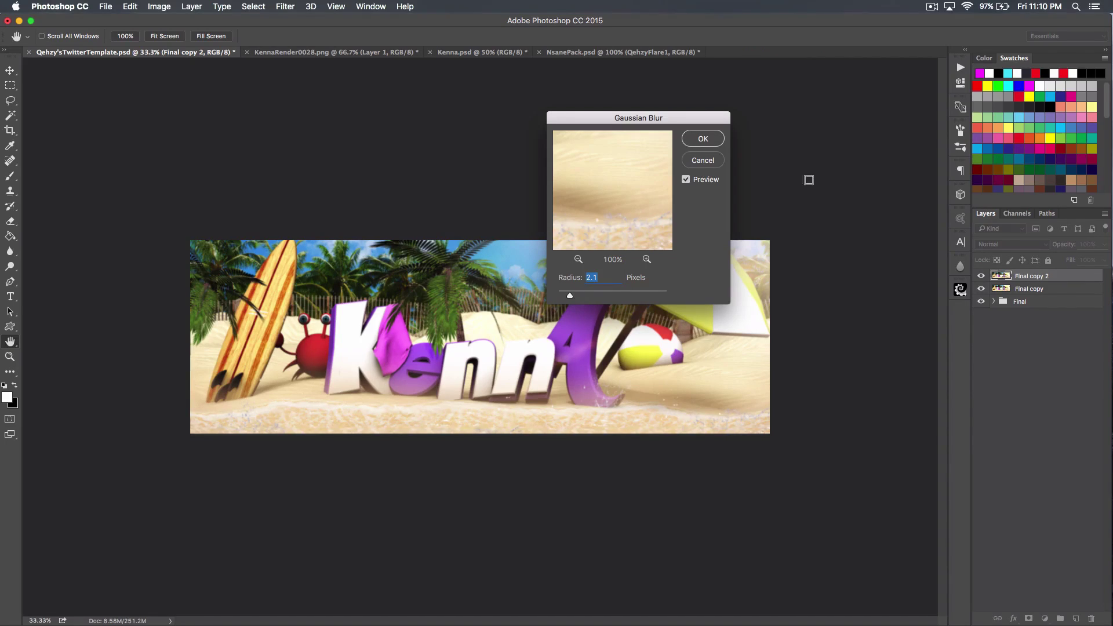
click(703, 139)
Erase the blurred Final copy 2 layer over the lettering and the central palm with a 700 px eraser
key(e)
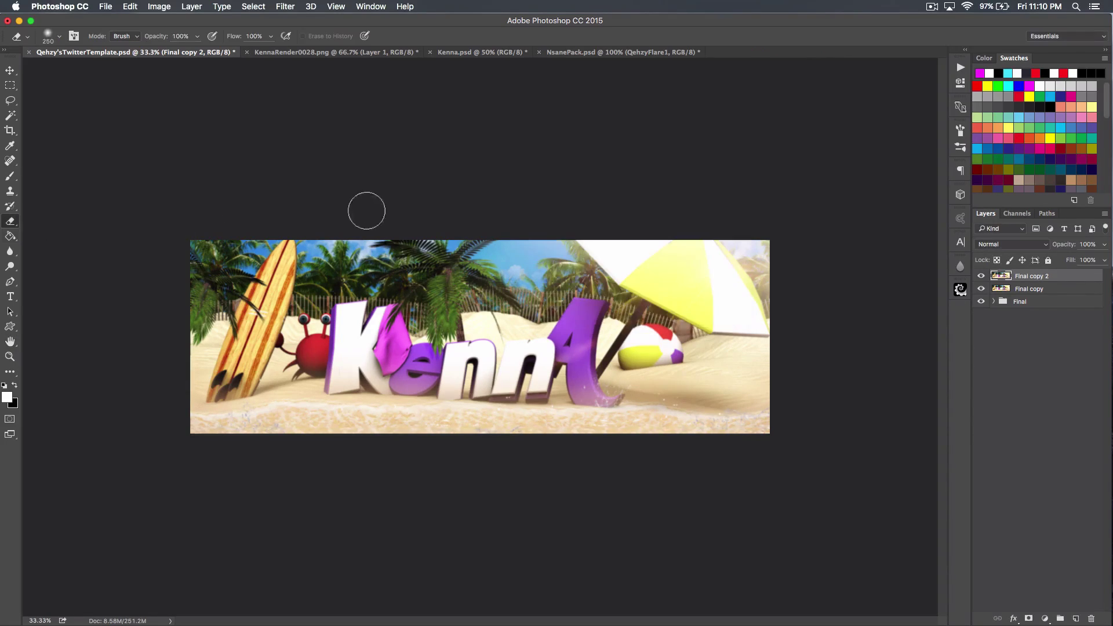
key(bracketright)
key(bracketright)
key(bracketright)
key(bracketright)
key(bracketright)
mouse_move(358, 333)
mouse_down()
mouse_move(315, 359)
mouse_move(374, 369)
mouse_move(453, 353)
mouse_move(542, 372)
mouse_move(579, 346)
mouse_move(566, 383)
mouse_move(577, 415)
mouse_move(516, 449)
mouse_move(456, 368)
mouse_move(633, 387)
mouse_move(685, 252)
mouse_move(640, 290)
mouse_move(638, 329)
mouse_move(519, 314)
mouse_move(440, 275)
mouse_move(414, 296)
mouse_move(445, 321)
mouse_move(474, 299)
mouse_move(431, 264)
mouse_move(403, 285)
mouse_move(465, 298)
mouse_up()
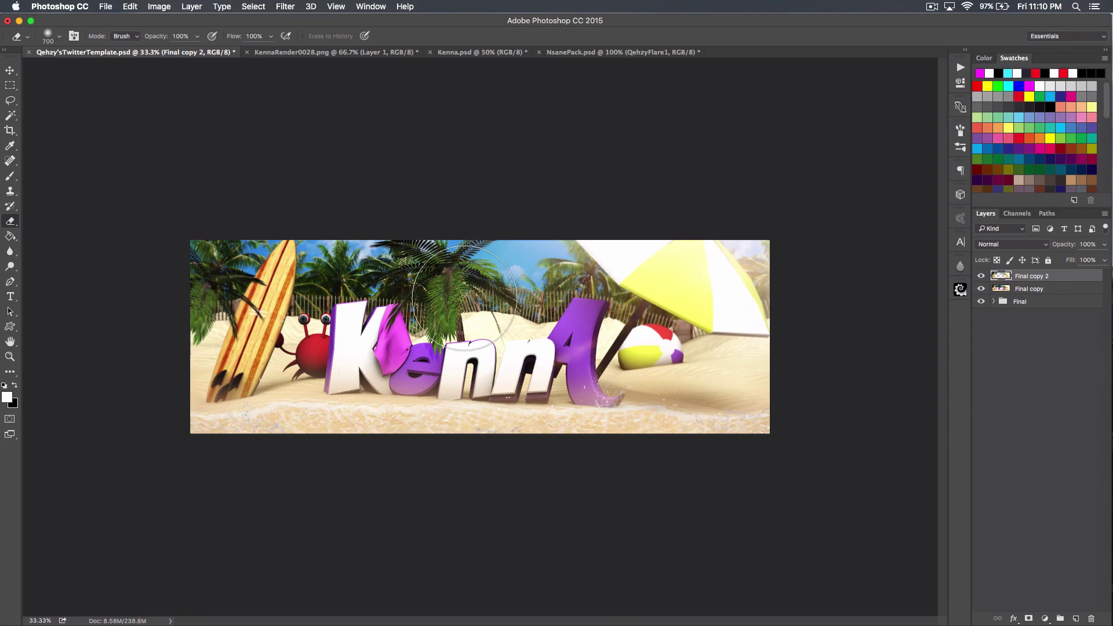
Erase the blur on Final copy 2 over the surfboard and along the bottom strip of sand with a 600 px eraser
key(bracketleft)
key(bracketleft)
key(bracketleft)
key(bracketleft)
key(bracketright)
key(bracketright)
key(bracketright)
mouse_move(623, 449)
mouse_down()
mouse_move(316, 417)
mouse_move(339, 431)
mouse_move(253, 457)
mouse_up()
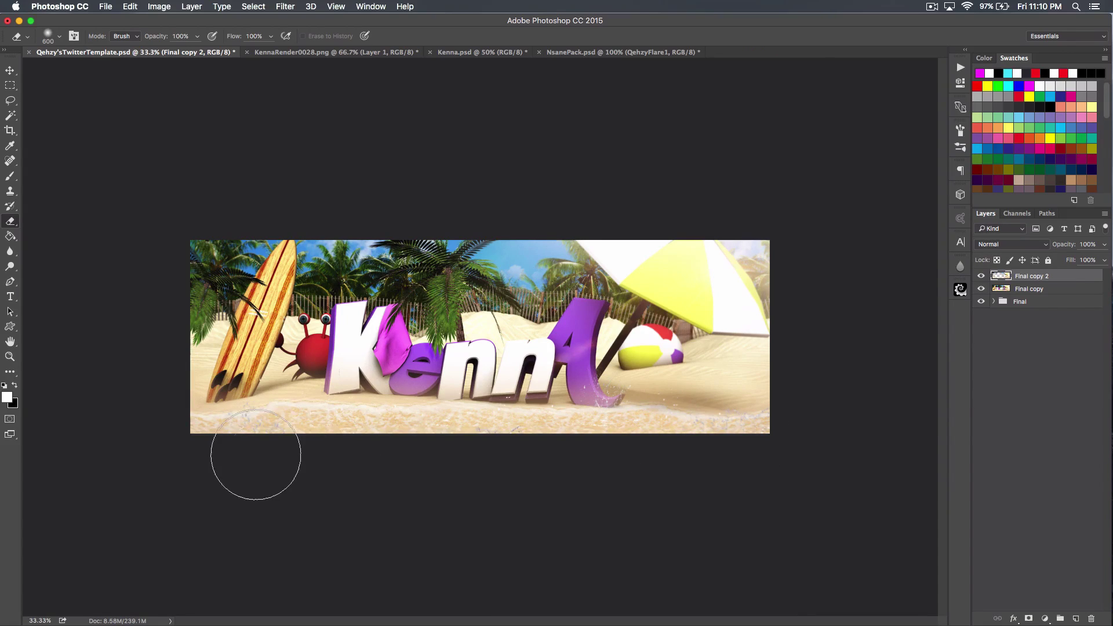
Erase the blur over the beach ball and nearby sand, reducing the eraser to 250 px and temporarily hiding the layers beneath to check coverage
drag(981, 288, 981, 302)
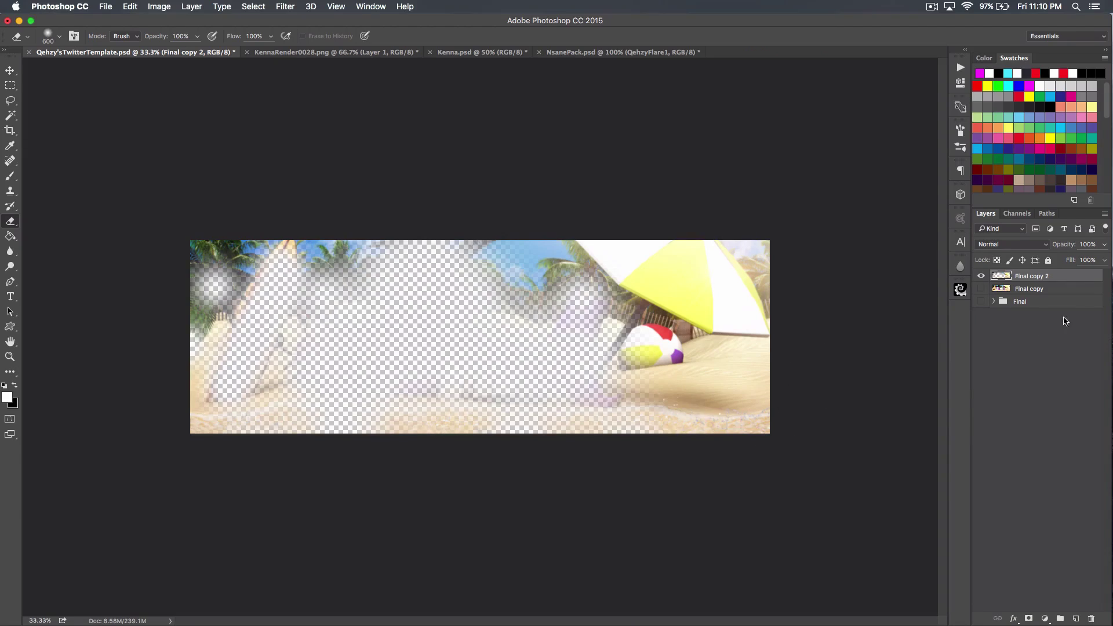
click(981, 288)
key(bracketleft)
key(bracketleft)
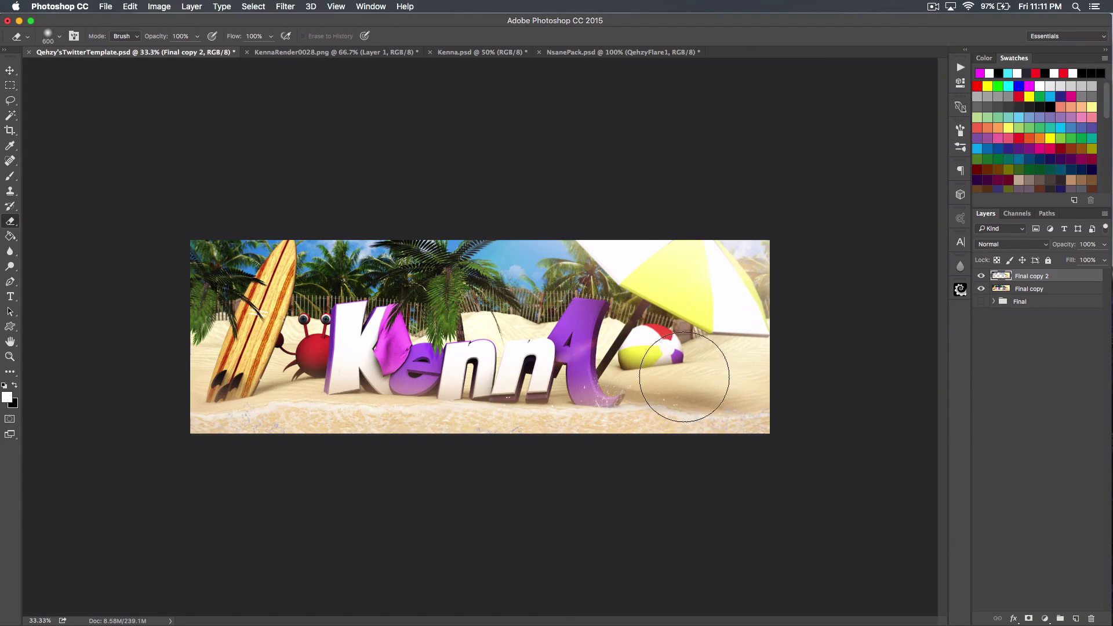
key(bracketleft)
key(bracketleft)
click(981, 289)
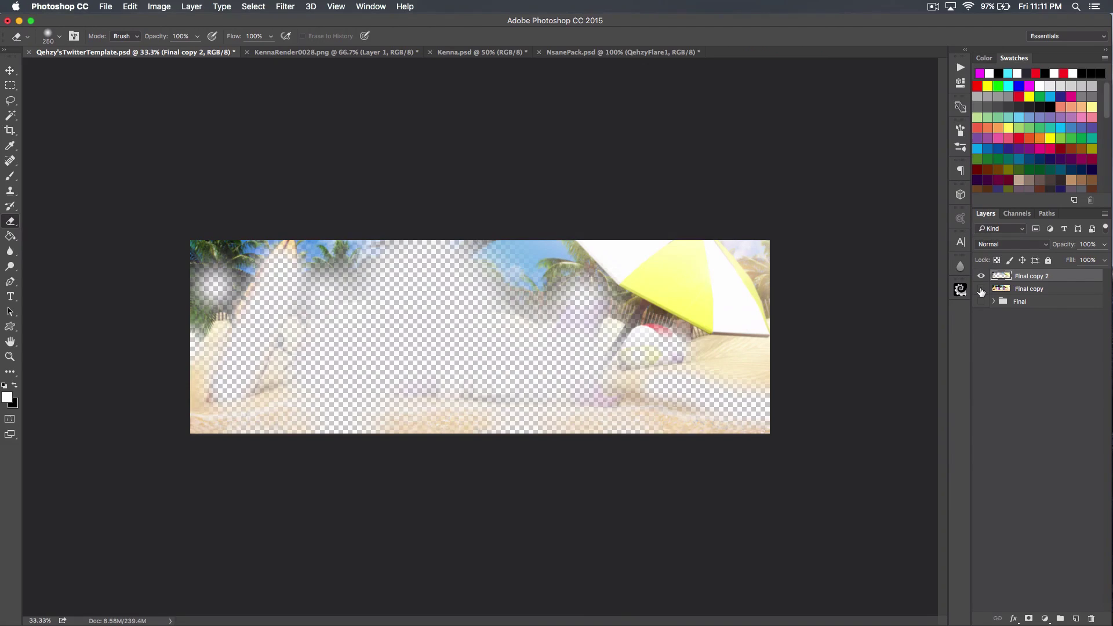
click(981, 288)
click(980, 301)
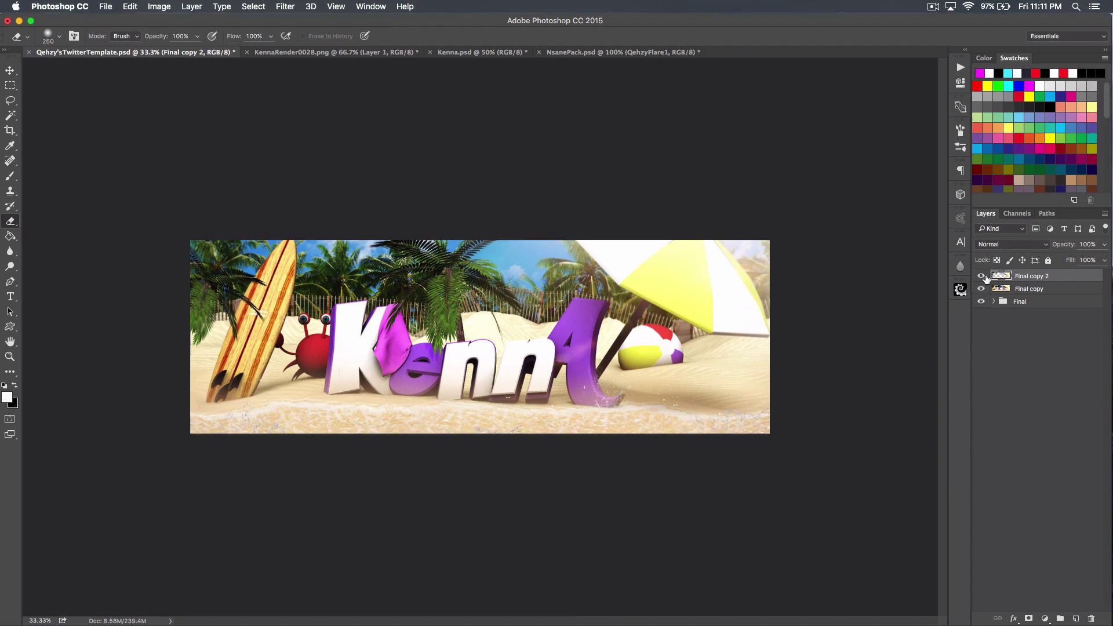
click(1033, 292)
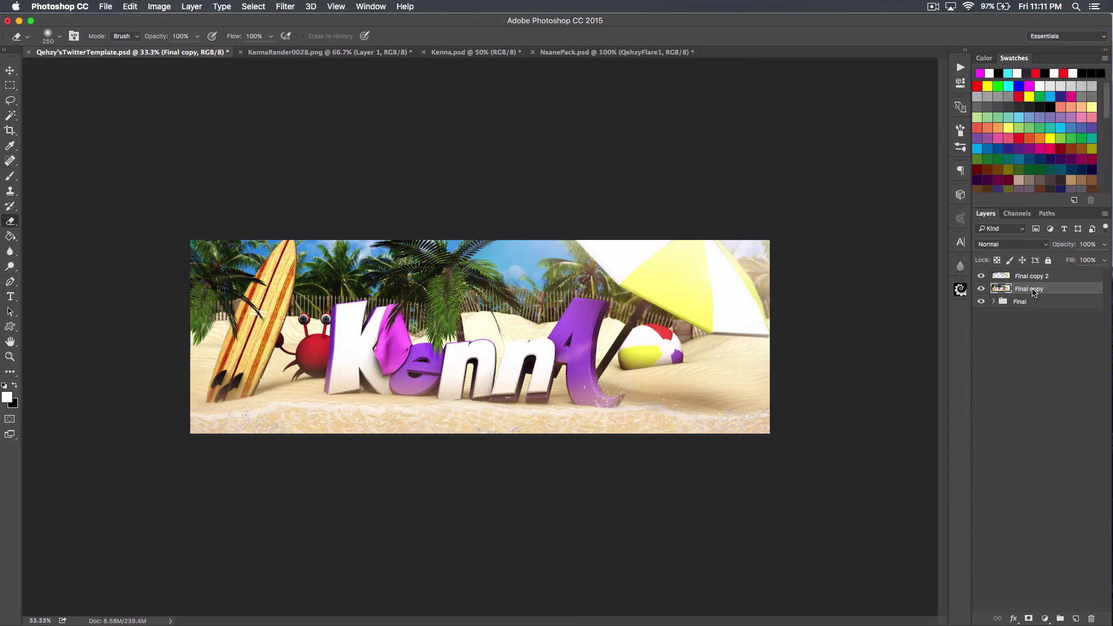
key(super+j)
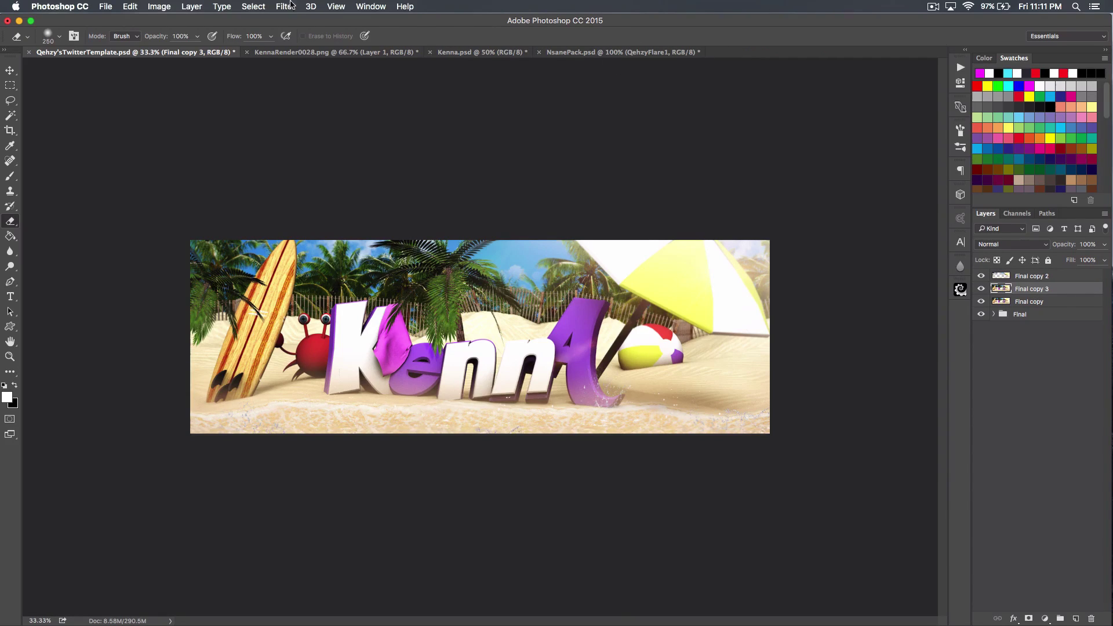
click(290, 6)
click(335, 21)
key(Delete)
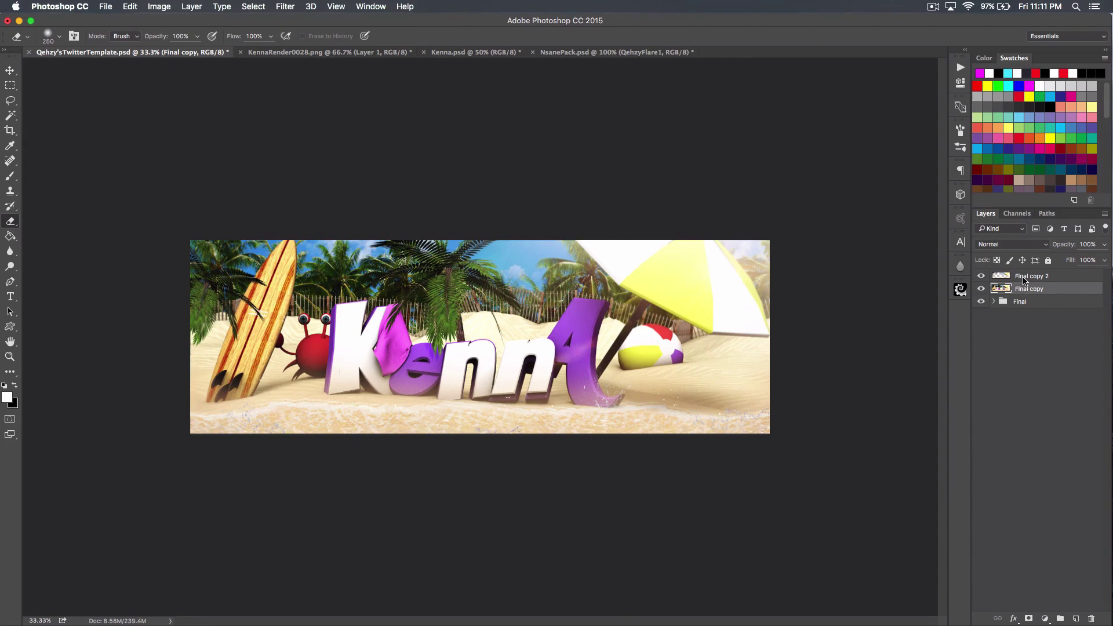
Merge the Final copy 2 and Final copy layers into one layer
click(1023, 278)
shift+click(1027, 289)
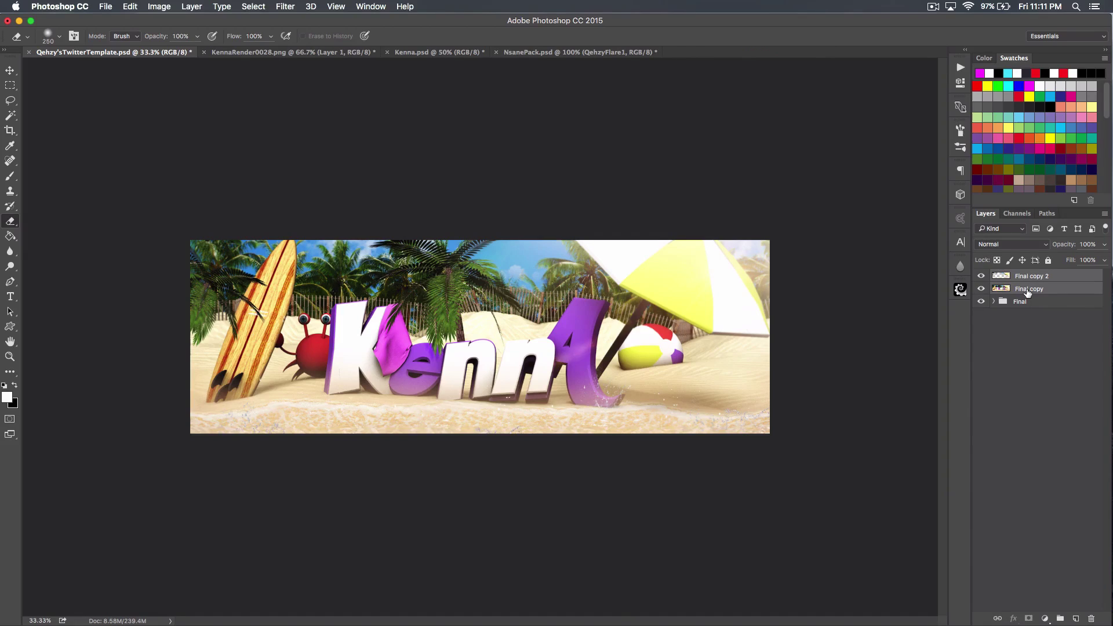
key(super+e)
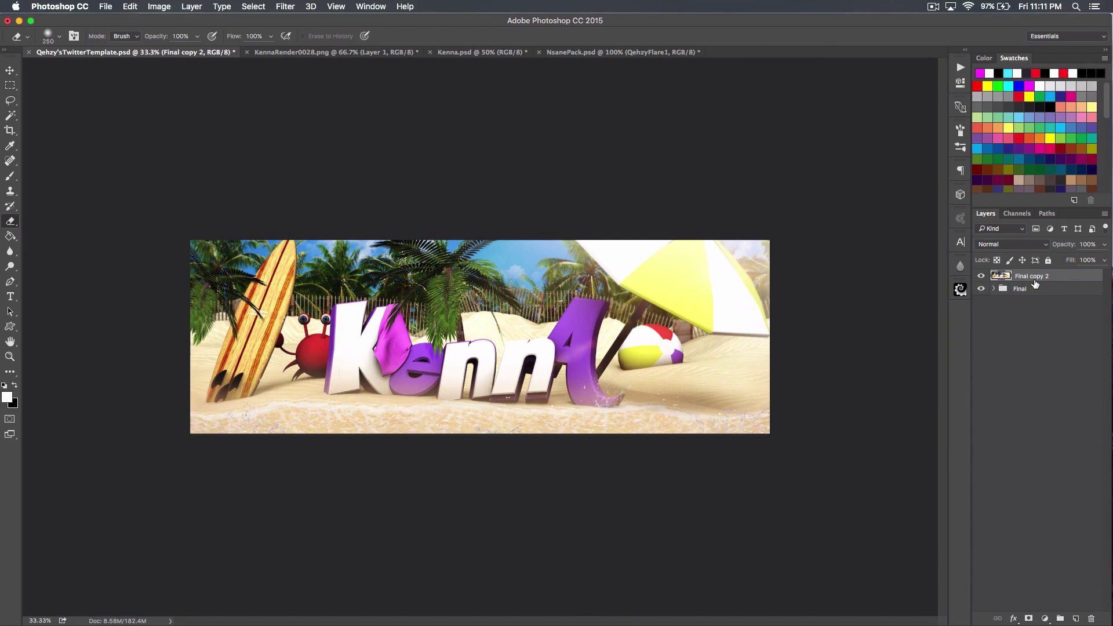
Duplicate the merged Final copy 2 layer and apply the Sharpen More filter to the duplicate
key(super+j)
click(294, 5)
mouse_move(385, 213)
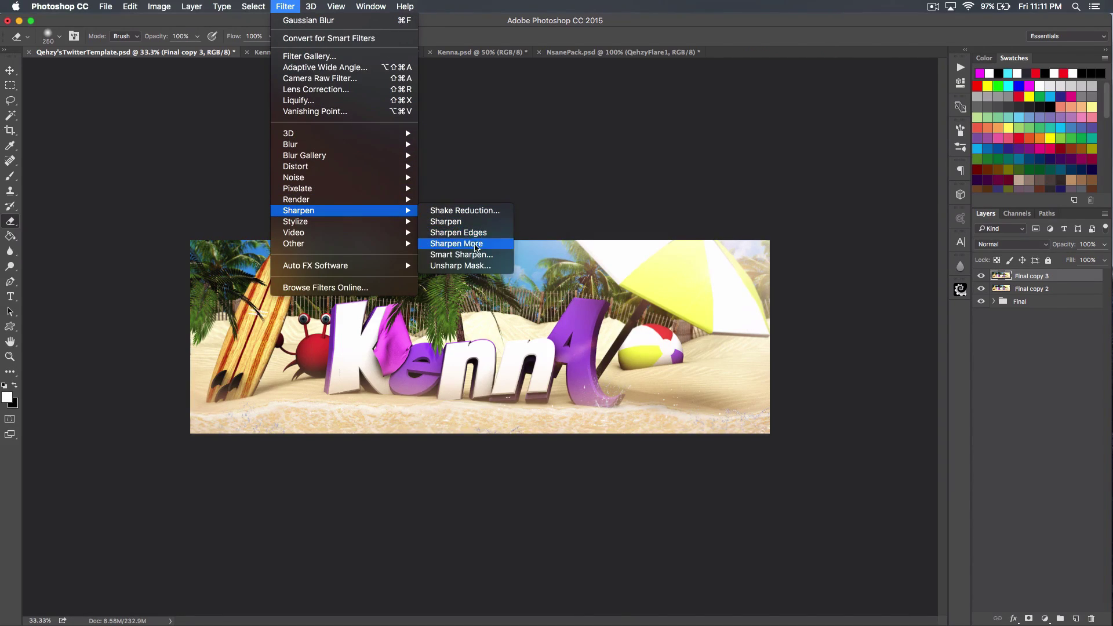
click(456, 244)
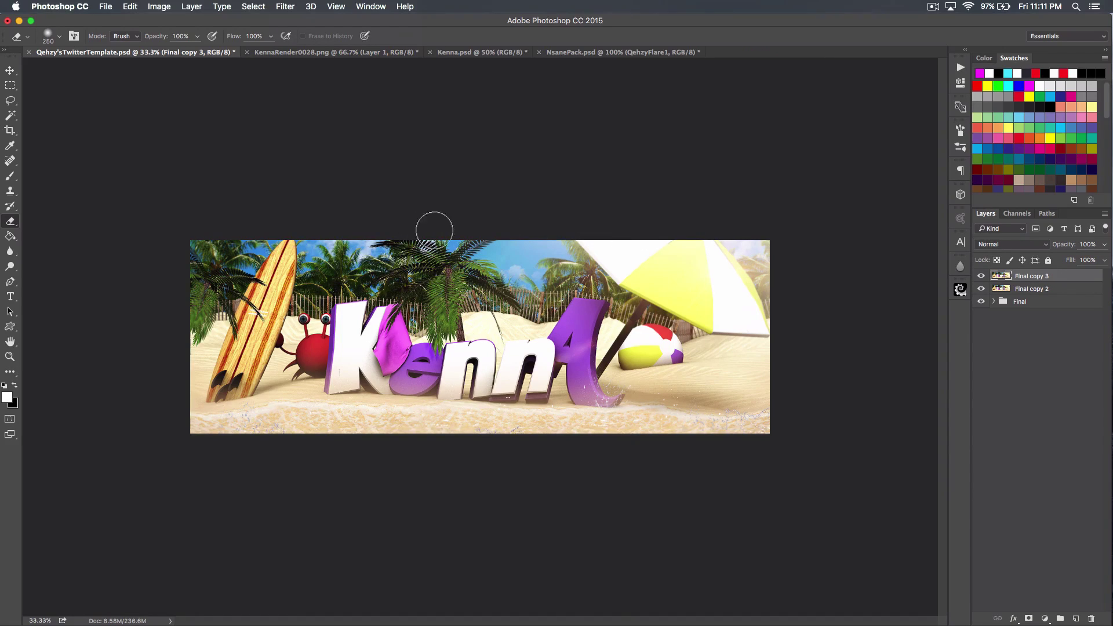